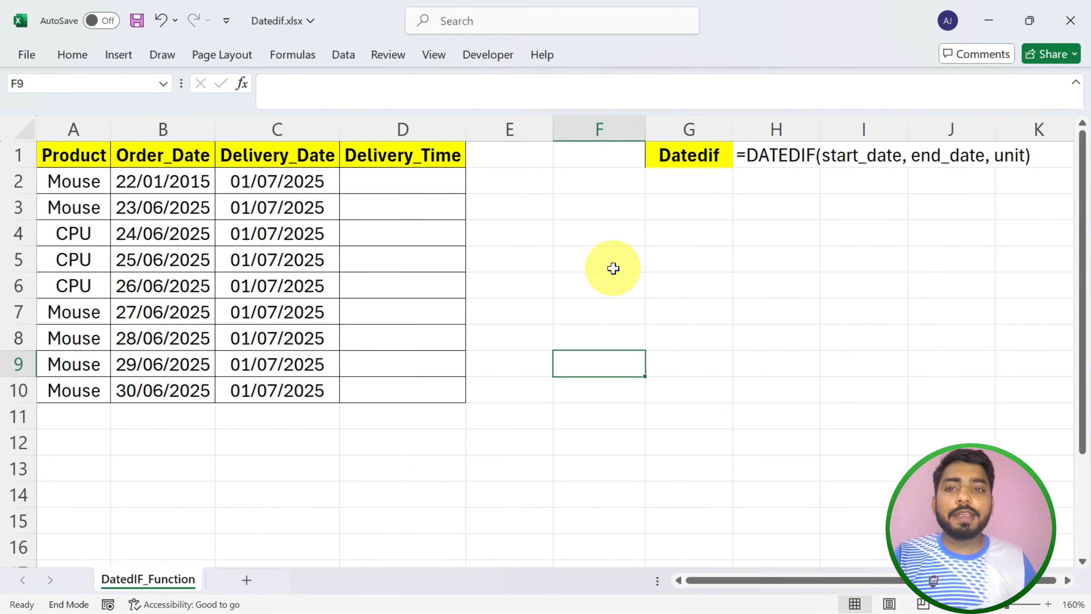
Step: Examine the Product, Order_Date, Delivery_Date and empty Delivery_Time columns of the order table
{"action": "left_click_drag", "start_coordinate": [151, 180], "coordinate": [275, 386]}
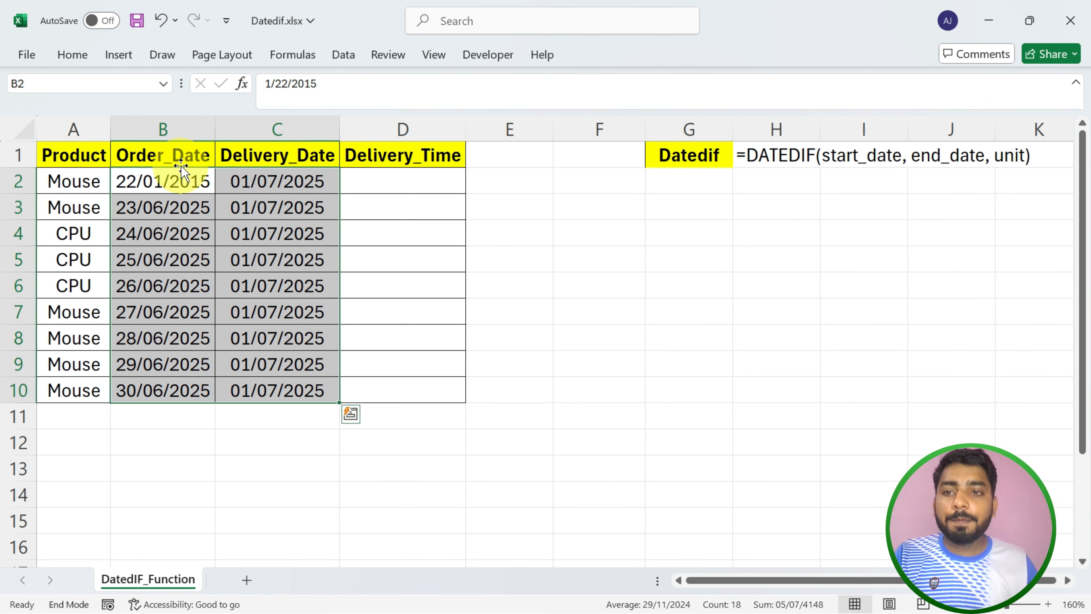
{"action": "left_click_drag", "start_coordinate": [180, 167], "coordinate": [183, 390]}
{"action": "left_click_drag", "start_coordinate": [258, 155], "coordinate": [262, 399]}
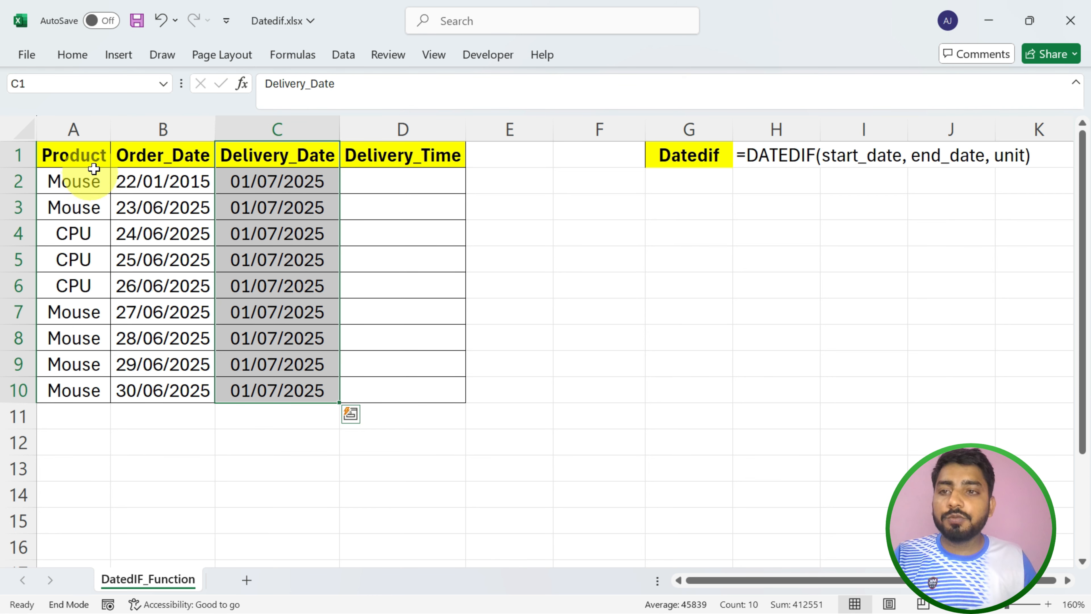
{"action": "left_click_drag", "start_coordinate": [85, 152], "coordinate": [82, 391]}
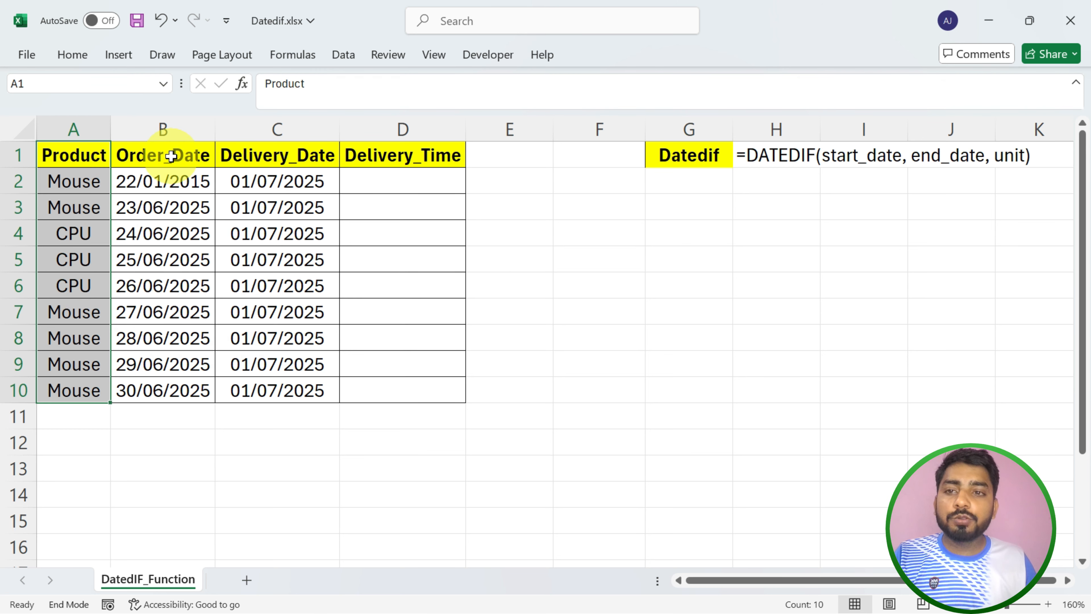
{"action": "left_click_drag", "start_coordinate": [171, 152], "coordinate": [184, 416]}
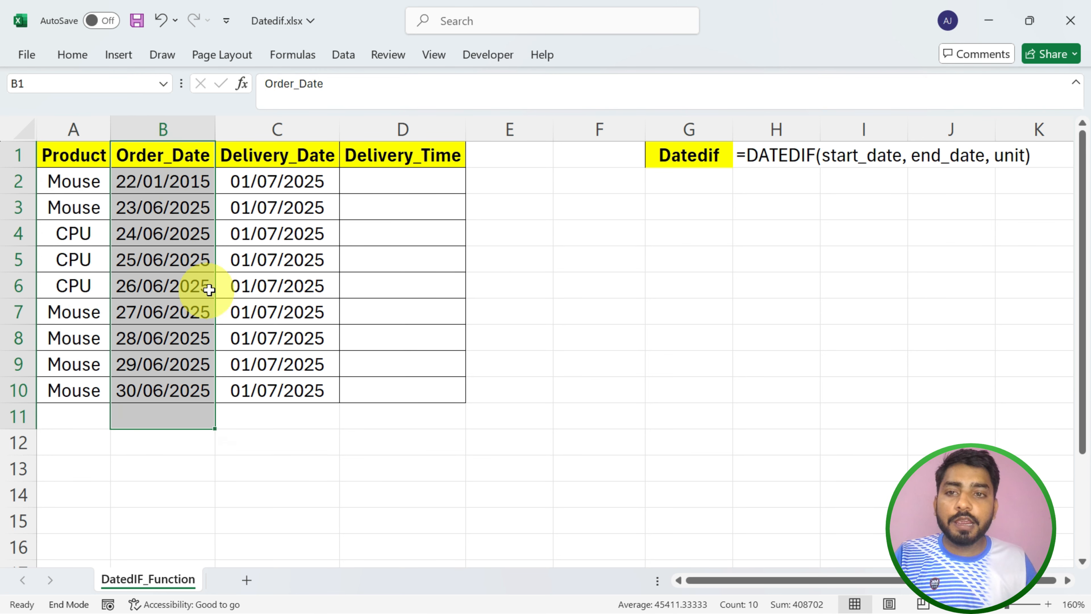
{"action": "left_click_drag", "start_coordinate": [290, 165], "coordinate": [307, 410]}
{"action": "left_click_drag", "start_coordinate": [438, 153], "coordinate": [424, 389]}
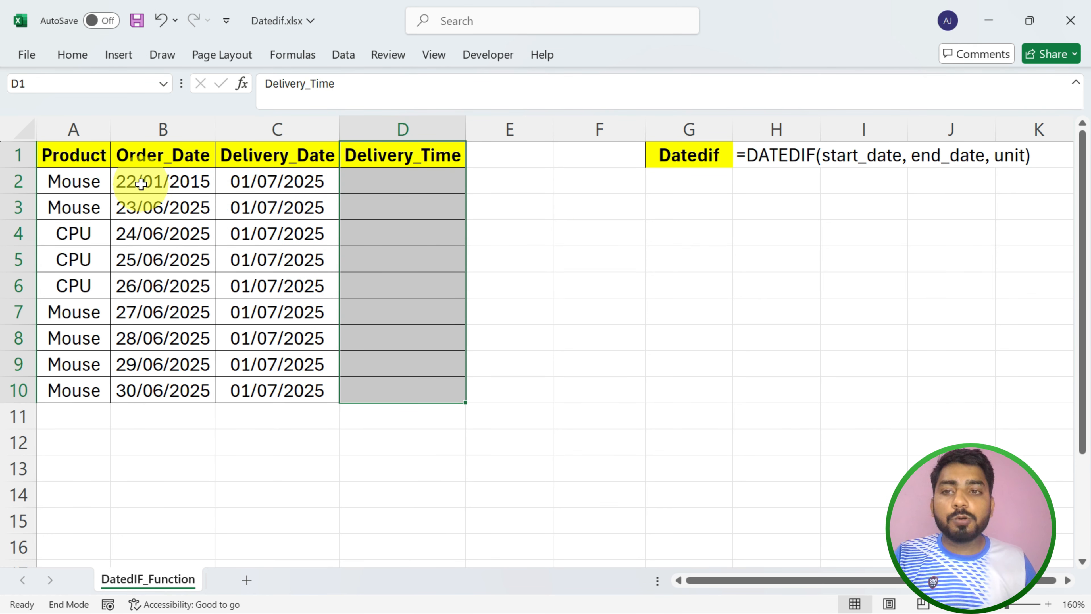
{"action": "left_click", "coordinate": [381, 183]}
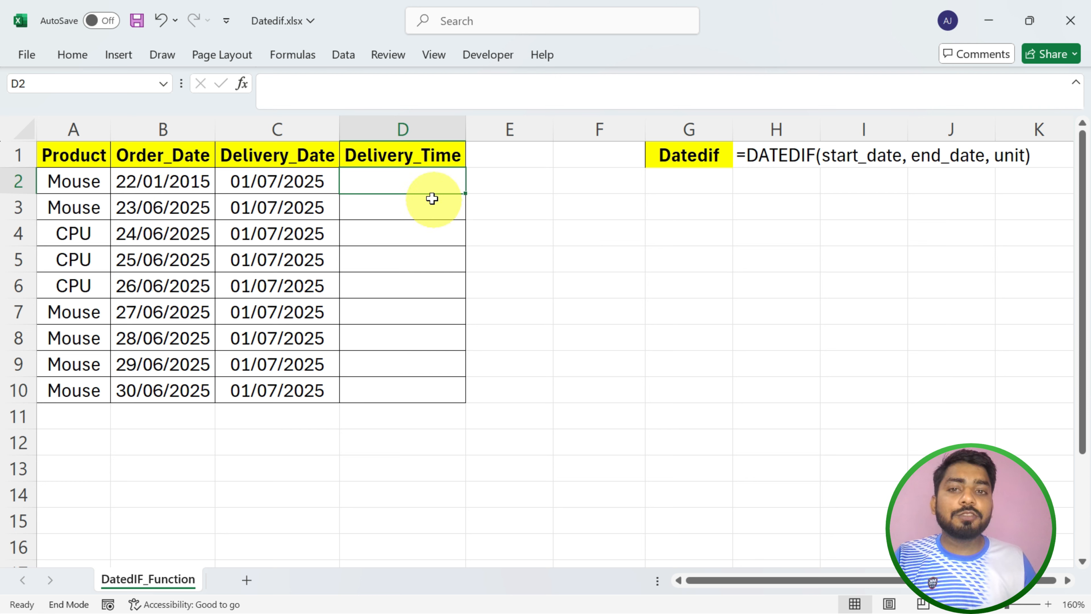
{"action": "left_click", "coordinate": [427, 190]}
{"action": "left_click_drag", "start_coordinate": [427, 190], "coordinate": [427, 397]}
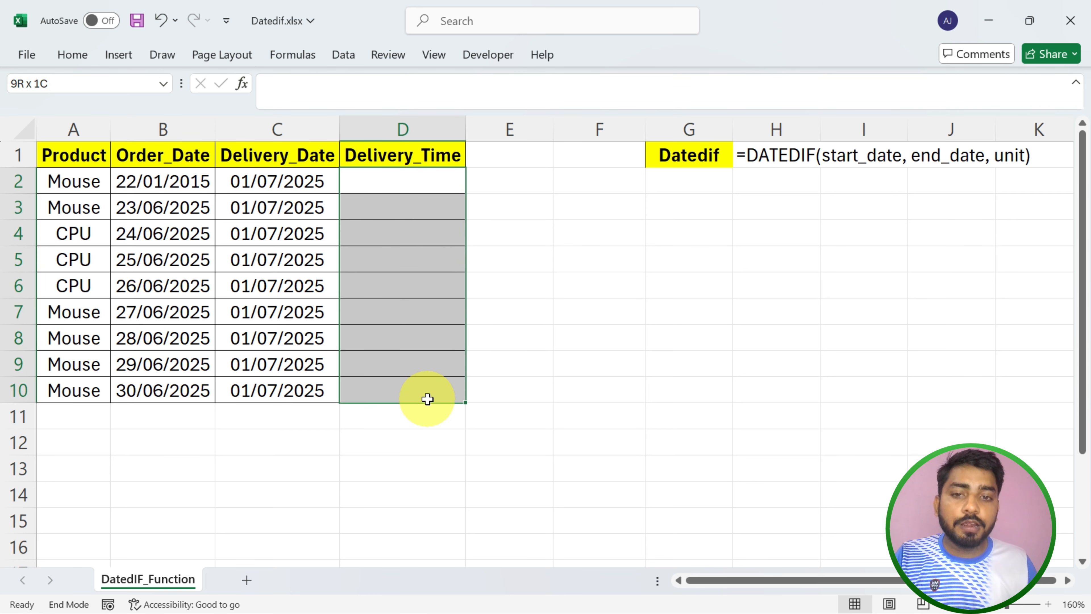
{"action": "left_click", "coordinate": [422, 176]}
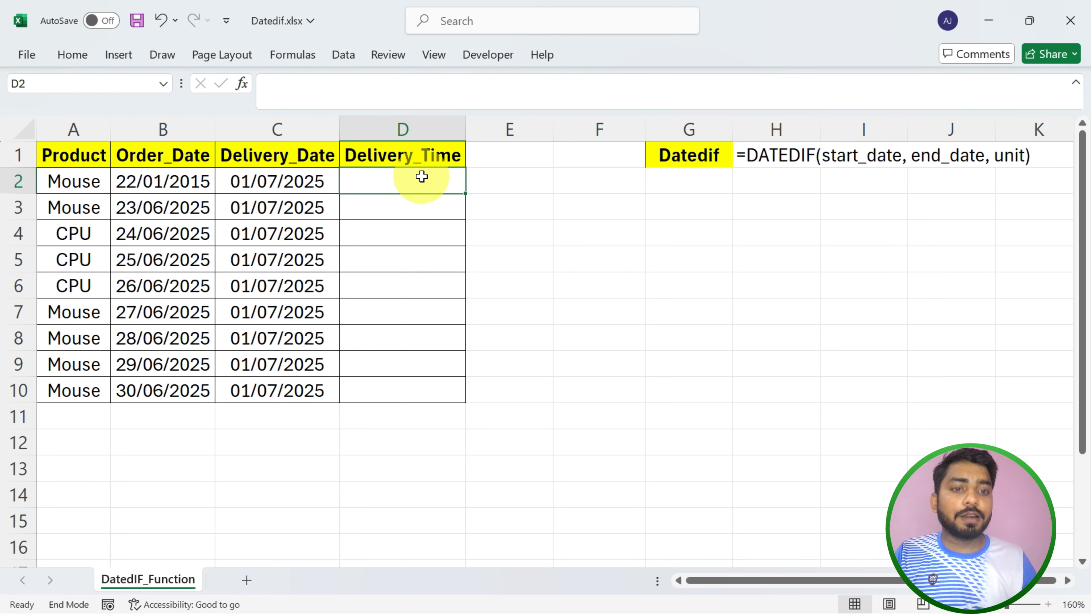
{"action": "type", "text": "=dated"}
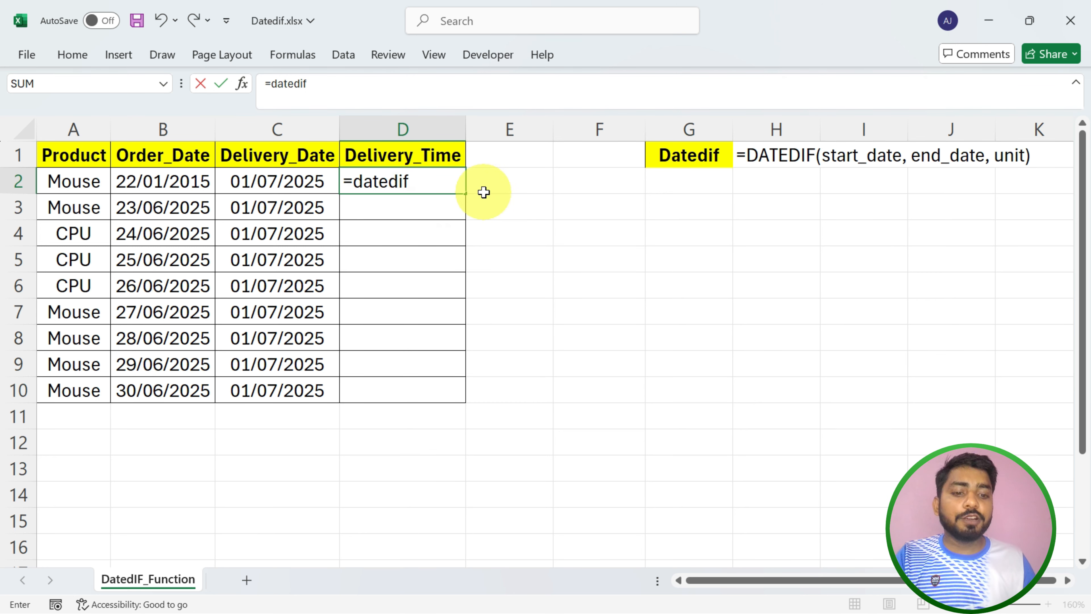
{"action": "type", "text": "if("}
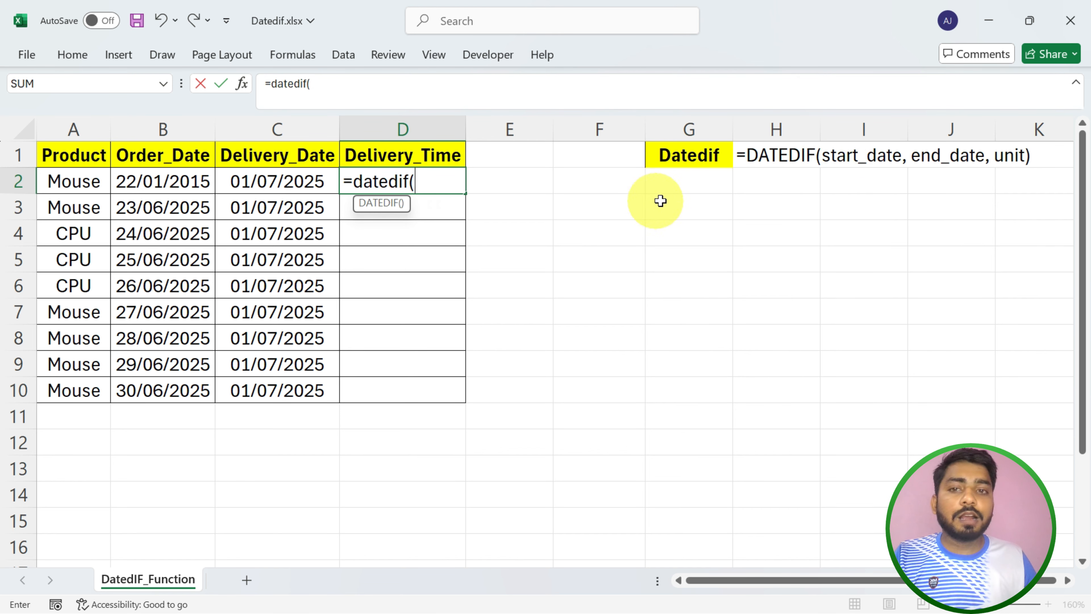
{"action": "left_click_drag", "start_coordinate": [448, 180], "coordinate": [337, 193]}
{"action": "key", "text": "BackSpace"}
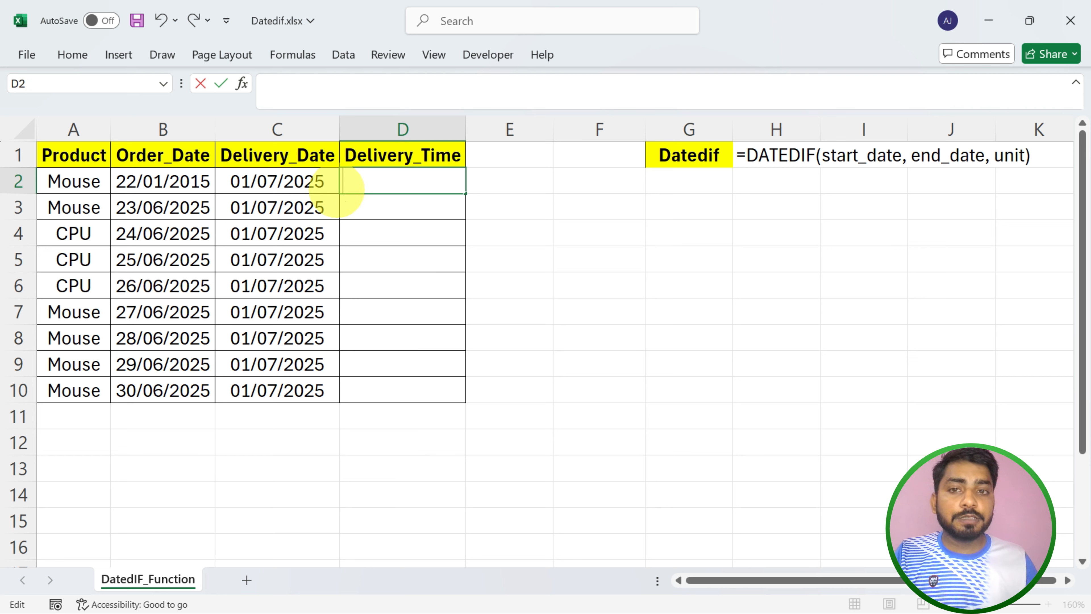
{"action": "left_click", "coordinate": [512, 176]}
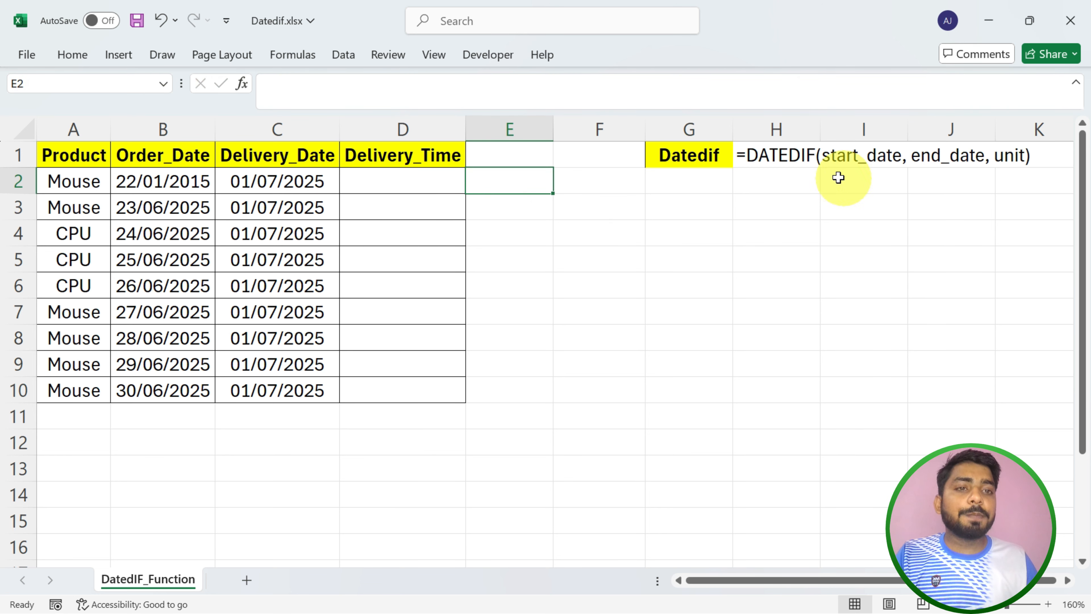
{"action": "left_click", "coordinate": [689, 192]}
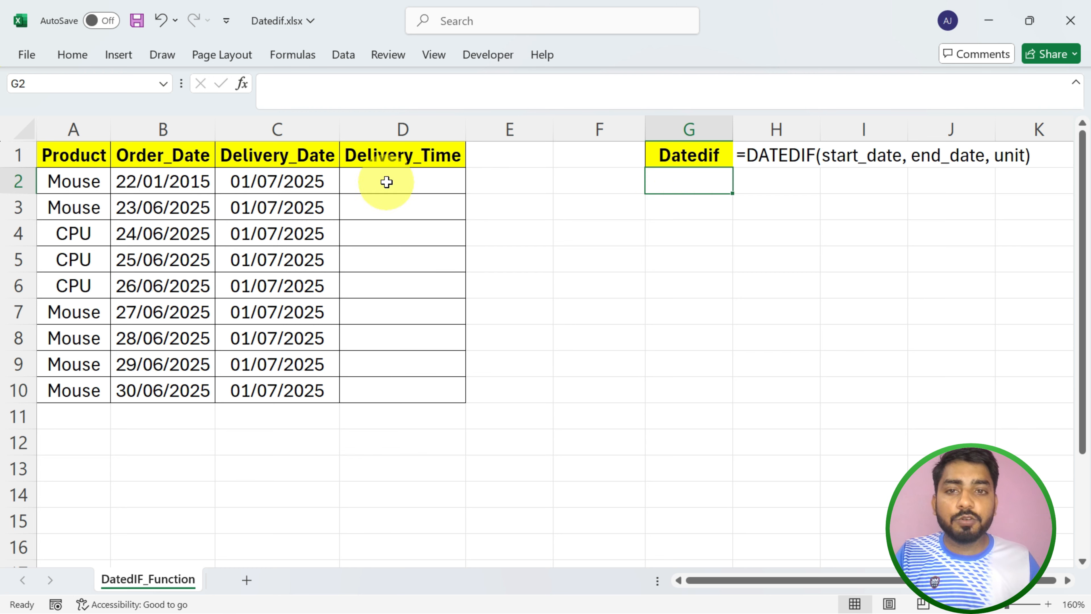
{"action": "left_click_drag", "start_coordinate": [385, 182], "coordinate": [385, 395]}
{"action": "left_click", "coordinate": [676, 194]}
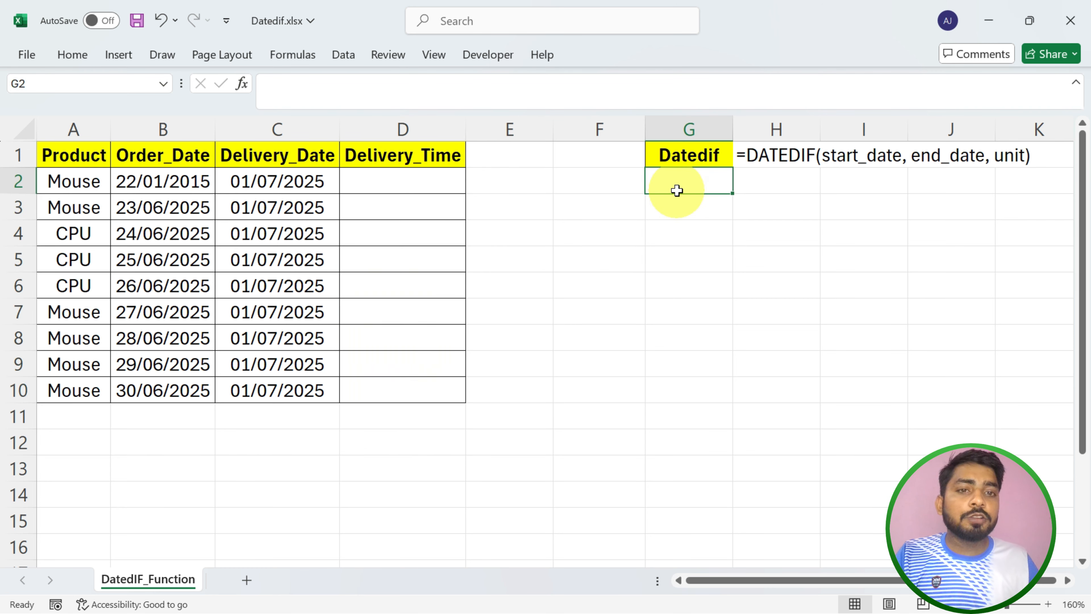
Step: Enter =TODAY() in cell F2 to hold the current date
{"action": "left_click", "coordinate": [569, 186]}
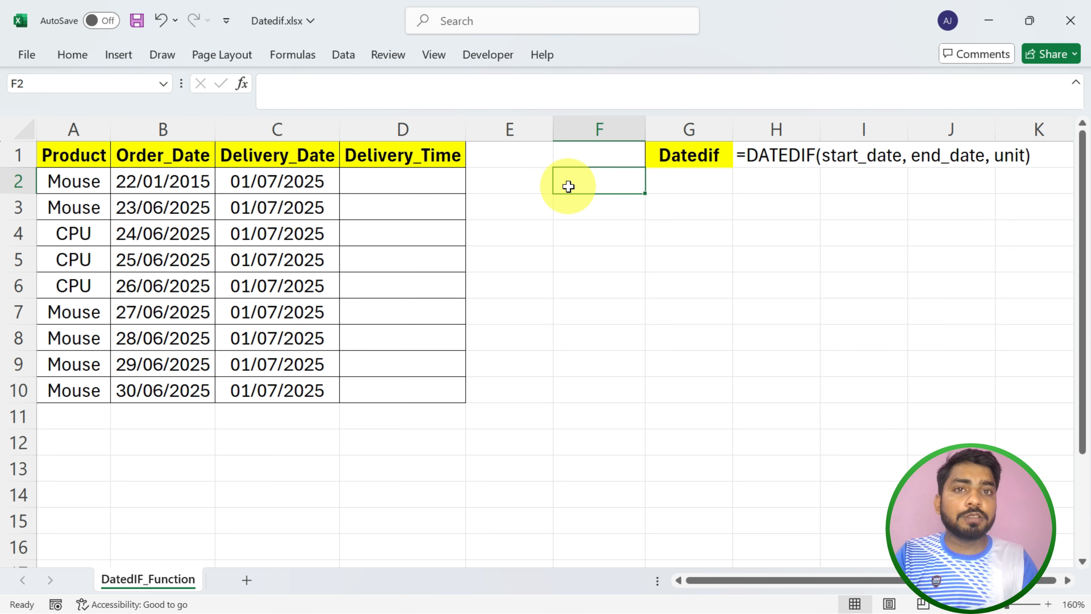
{"action": "type", "text": "="}
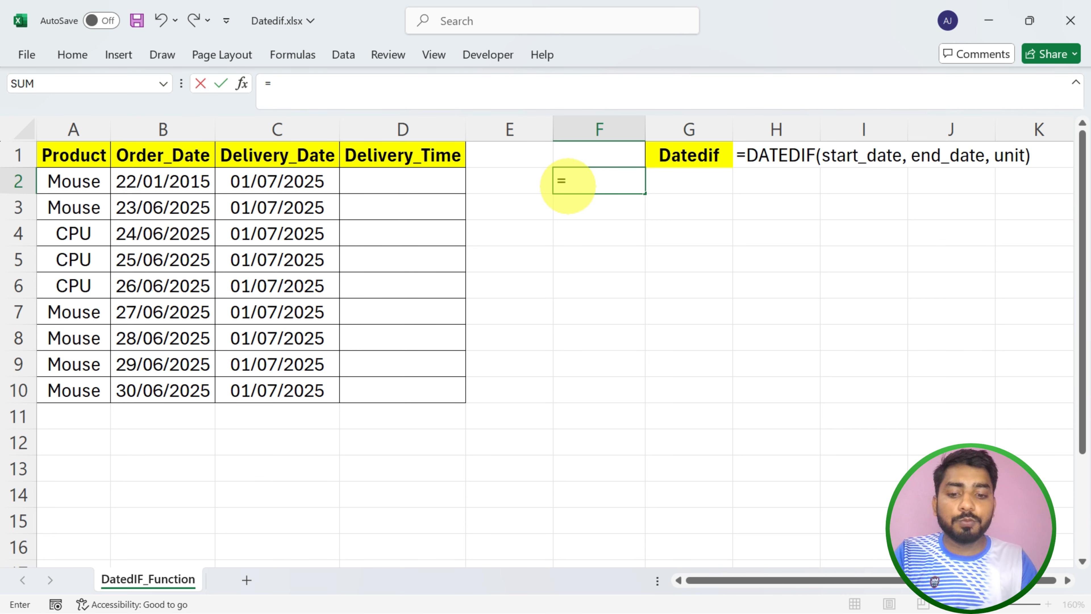
{"action": "type", "text": "today"}
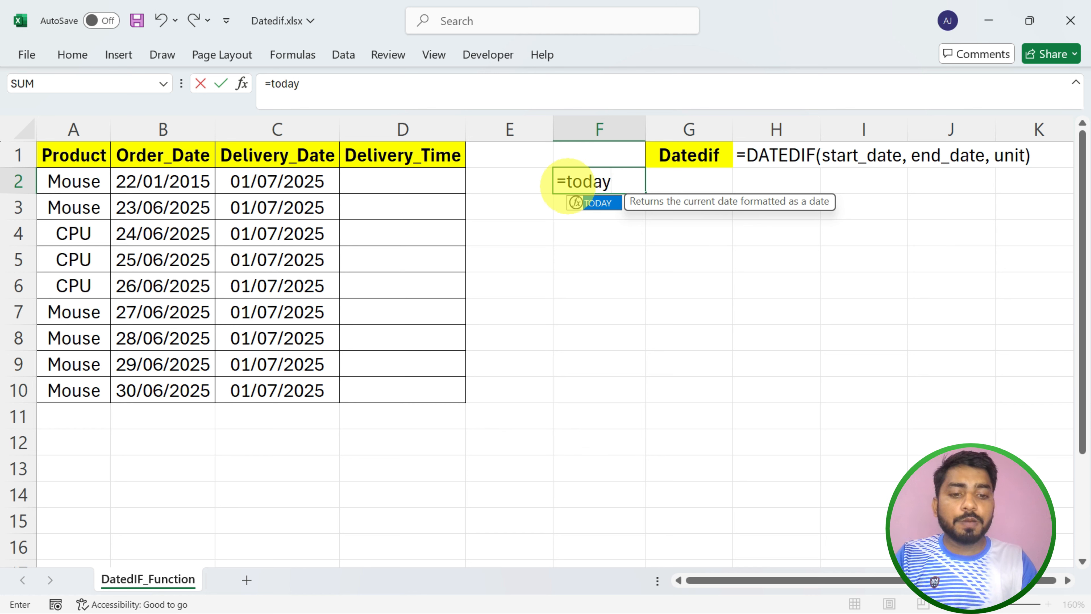
{"action": "type", "text": "()"}
{"action": "key", "text": "Return"}
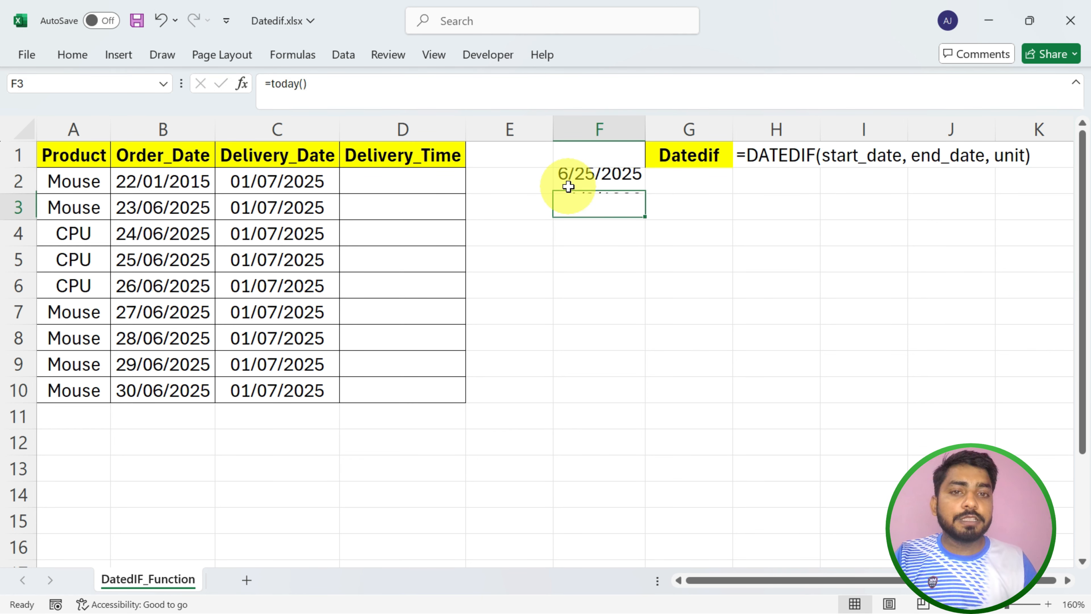
{"action": "left_click", "coordinate": [569, 187]}
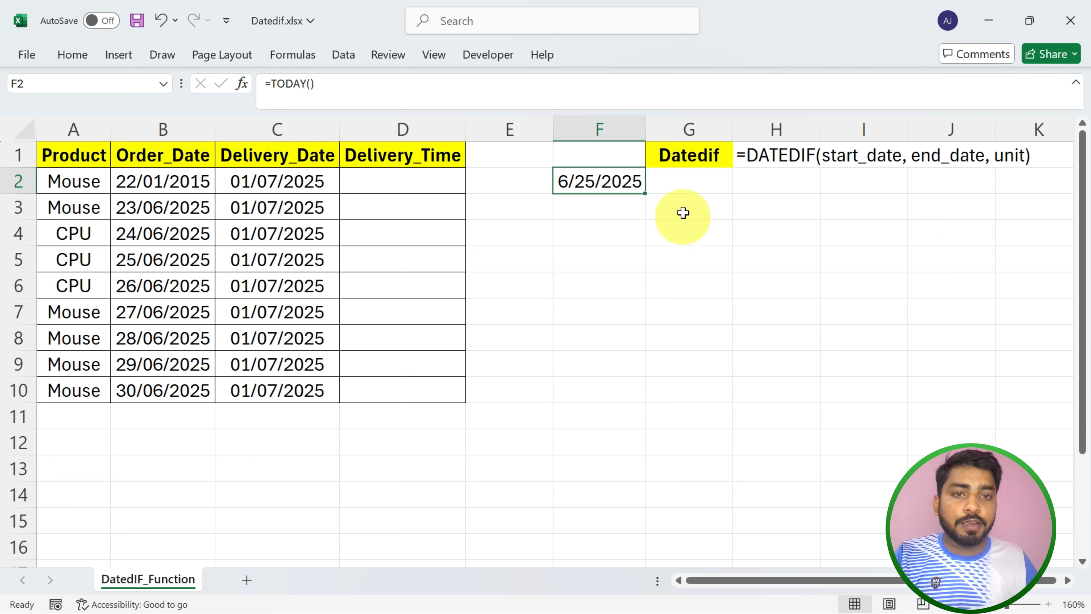
Step: Enter =DATEDIF(B2,F2,"Y") in cell G4 to calculate the full years between the first order date and today
{"action": "left_click", "coordinate": [688, 238]}
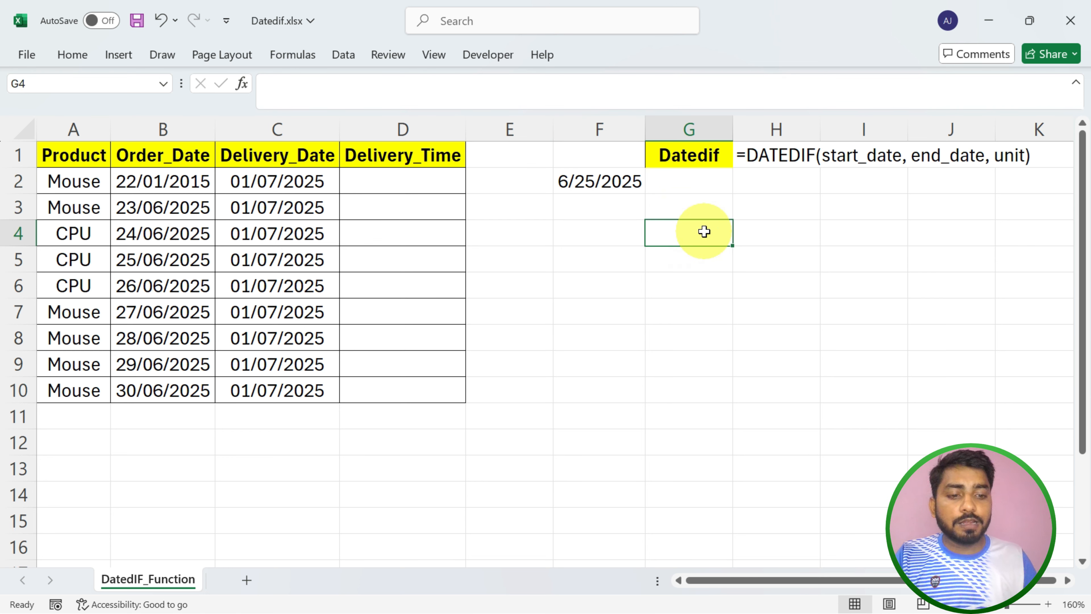
{"action": "type", "text": "=da"}
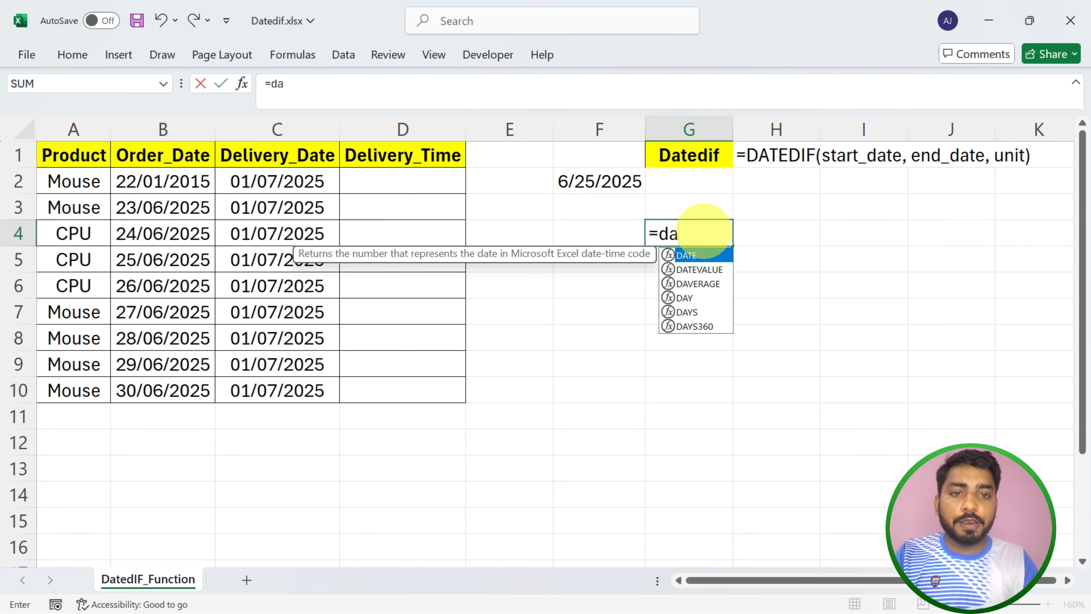
{"action": "type", "text": "tedif"}
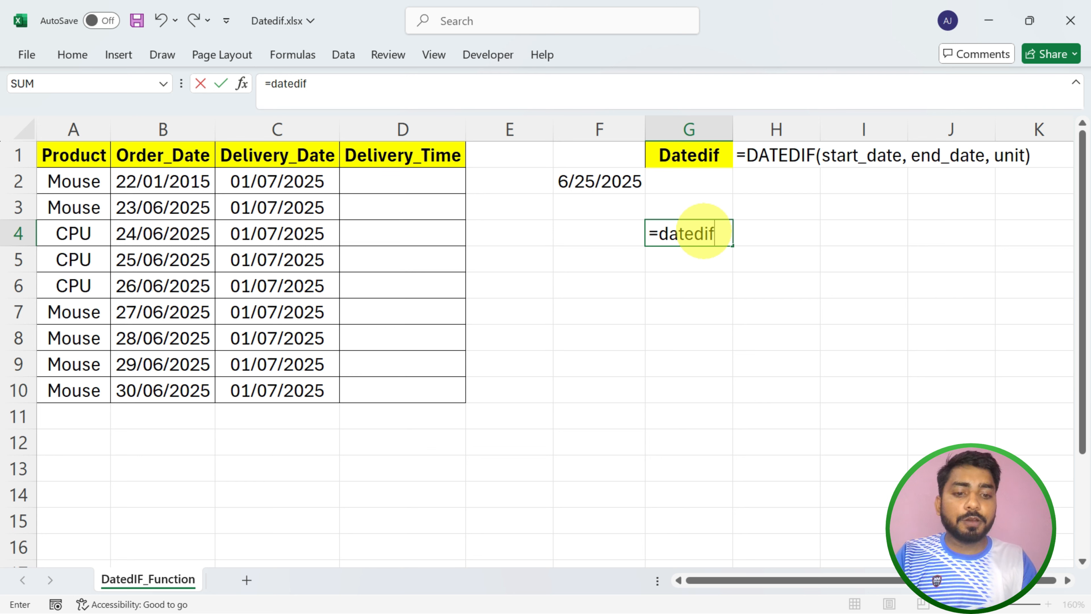
{"action": "type", "text": "("}
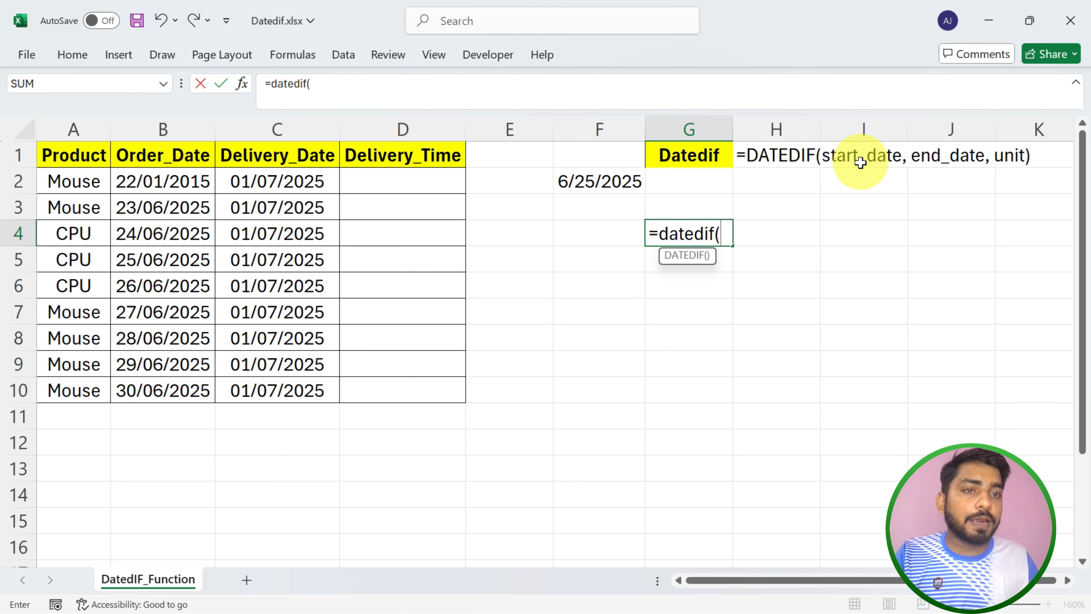
{"action": "left_click", "coordinate": [180, 181]}
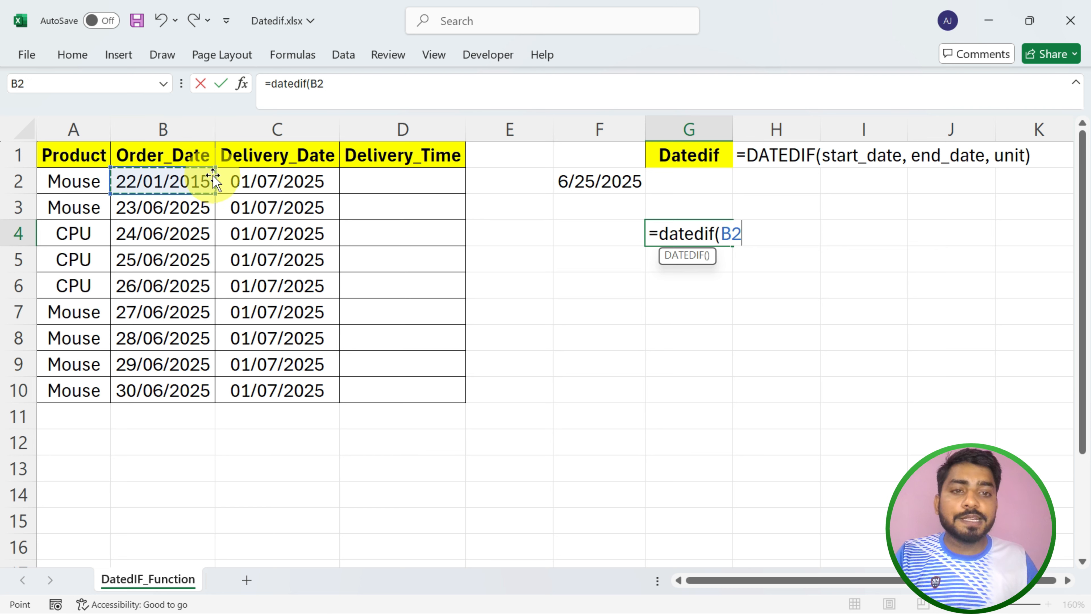
{"action": "type", "text": ","}
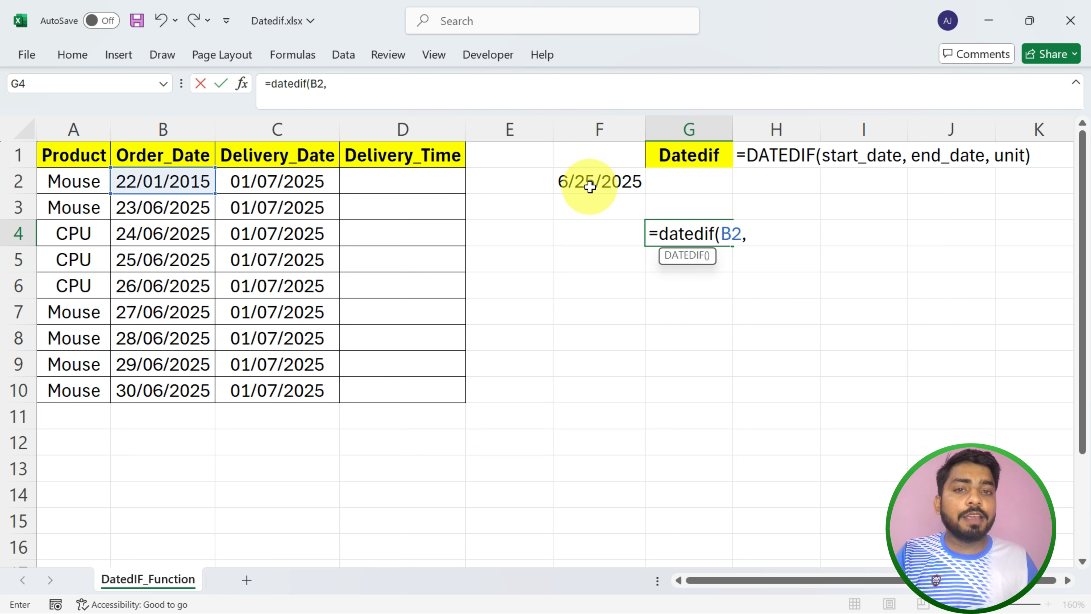
{"action": "left_click", "coordinate": [605, 182]}
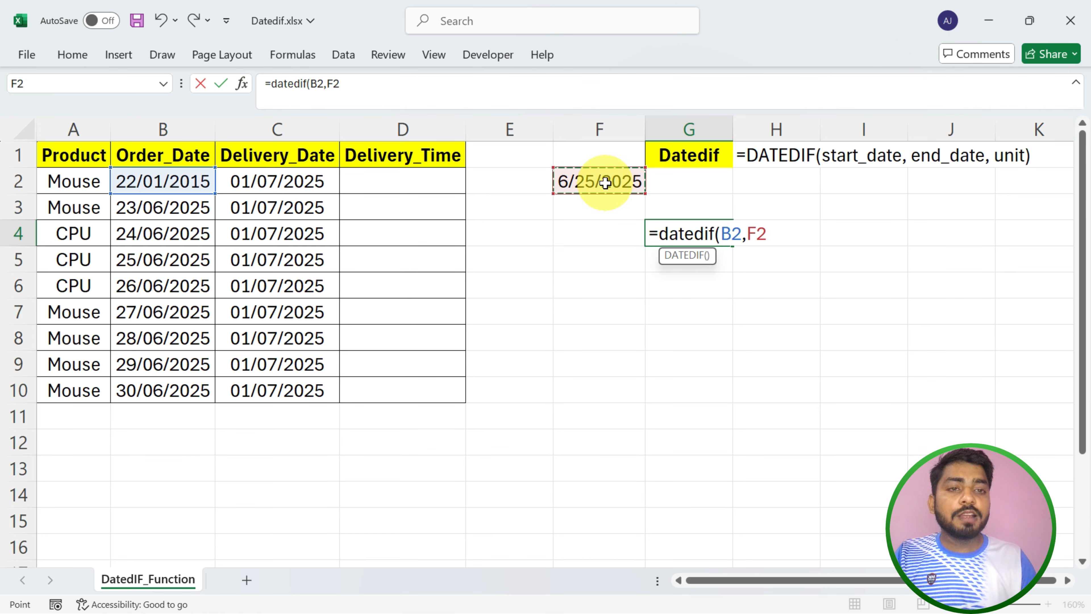
{"action": "type", "text": ",\"Y"}
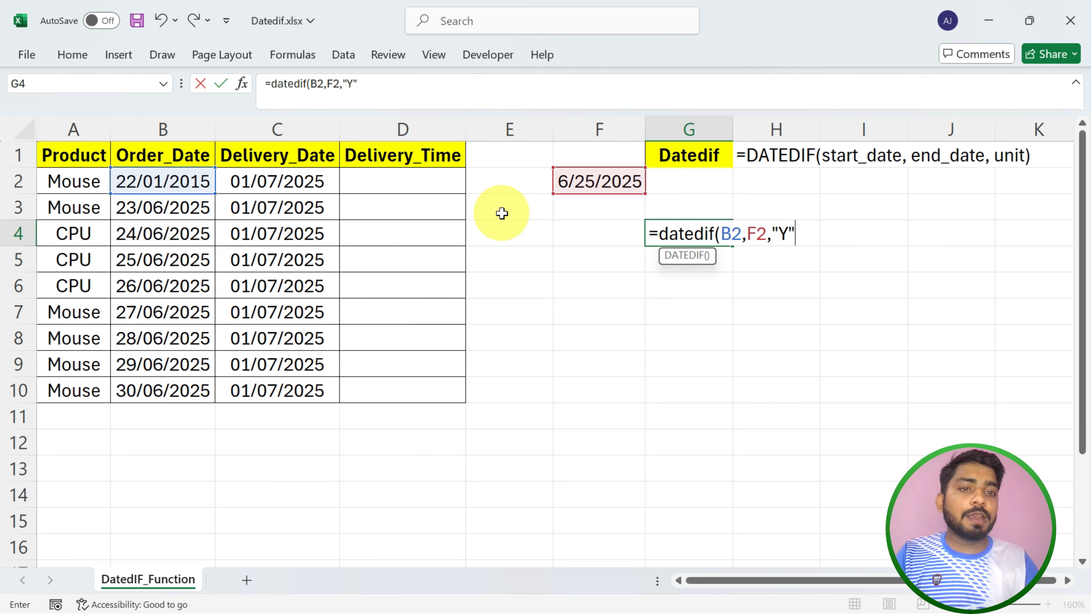
{"action": "type", "text": ")"}
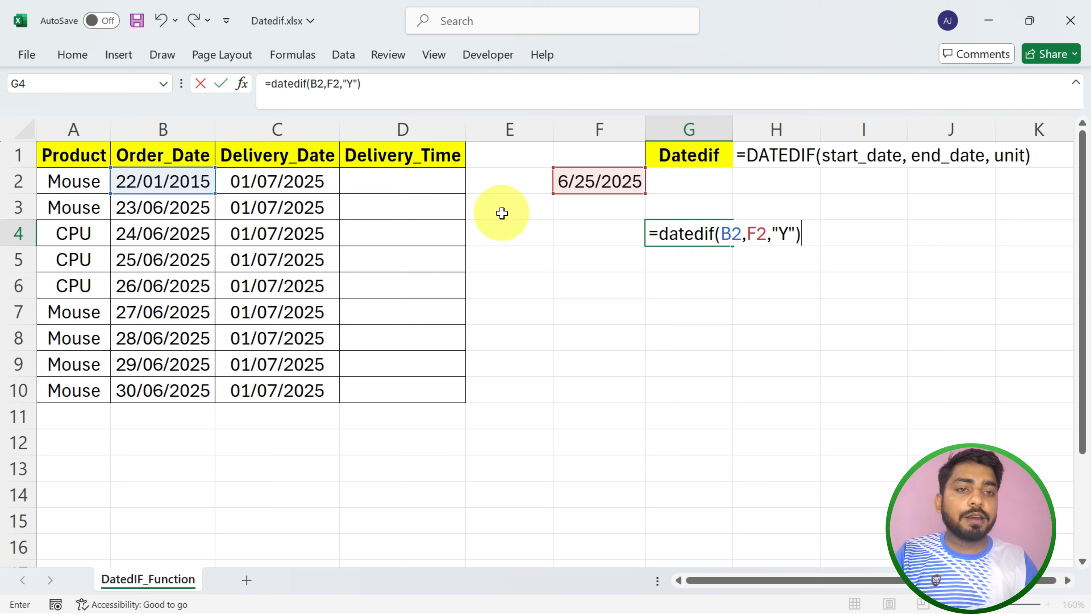
{"action": "key", "text": "Return"}
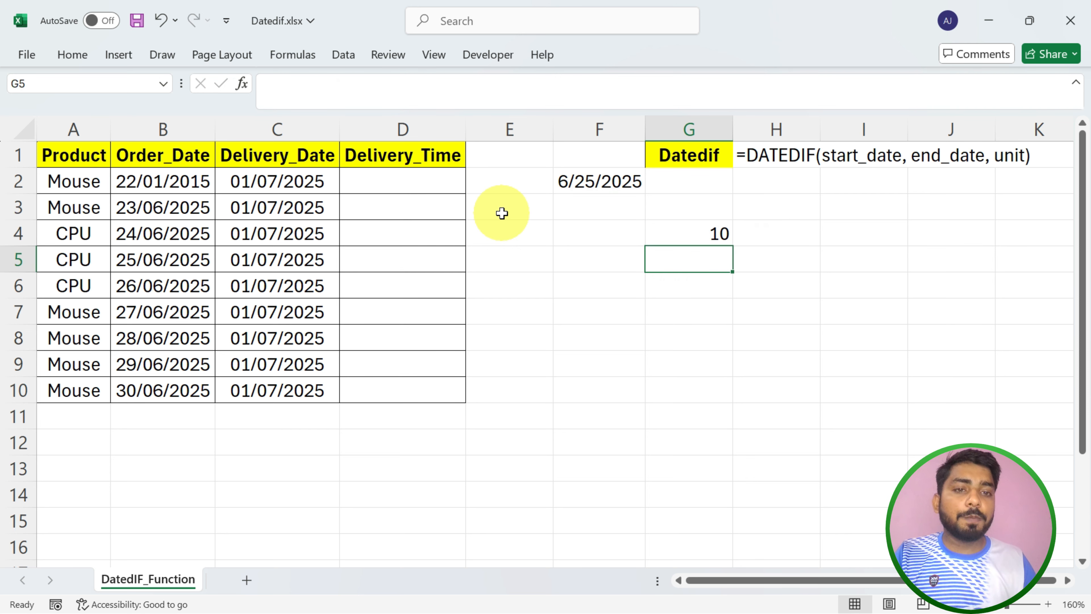
Step: Review the years formula in G4 against its end date in F2 and start date in B2
{"action": "key", "text": "Up"}
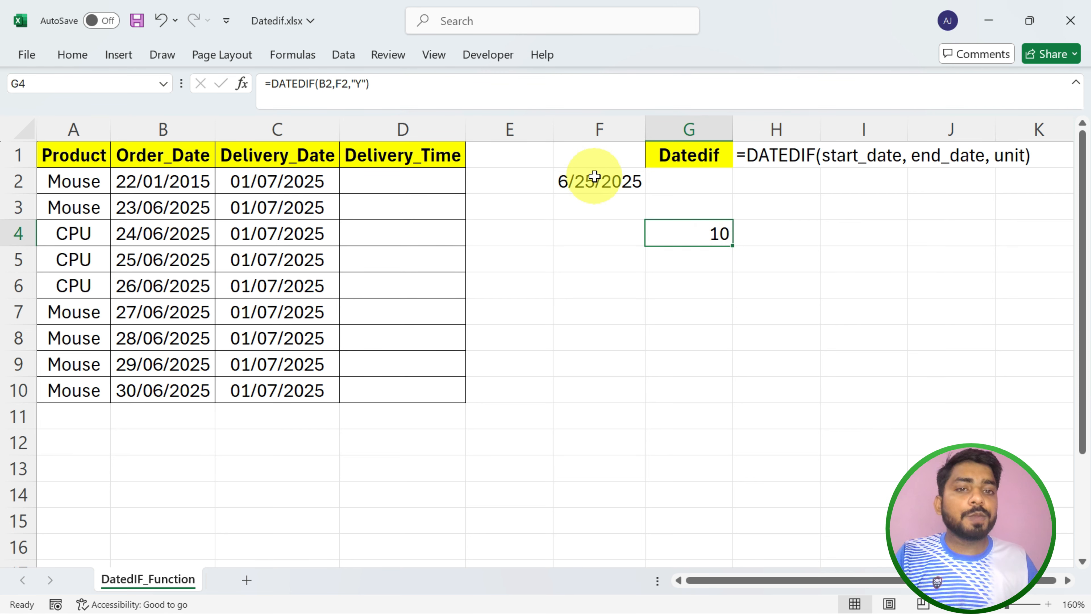
{"action": "left_click", "coordinate": [627, 180]}
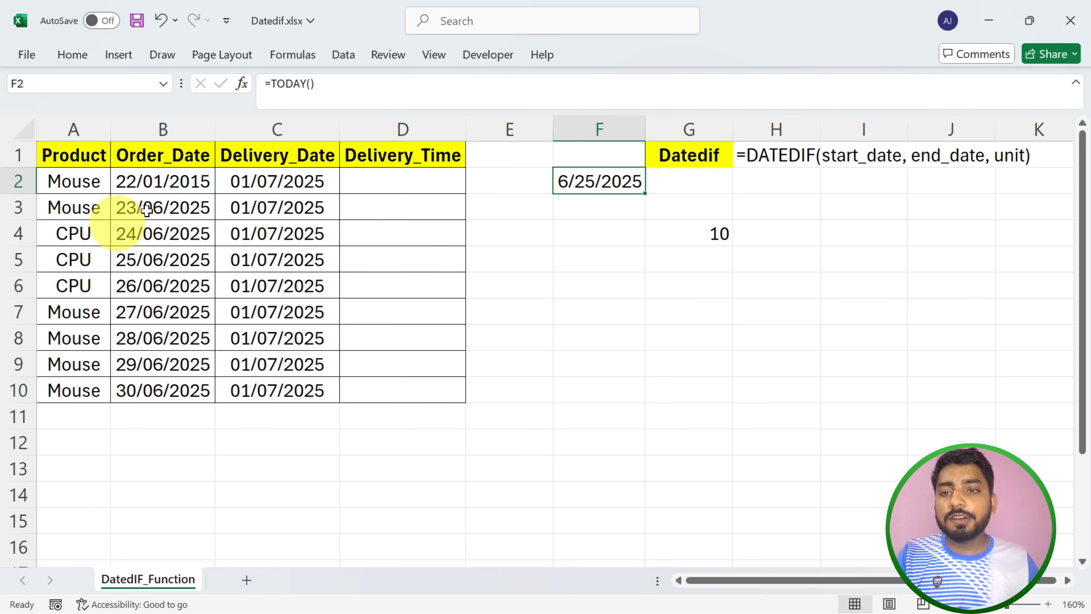
{"action": "left_click", "coordinate": [174, 191]}
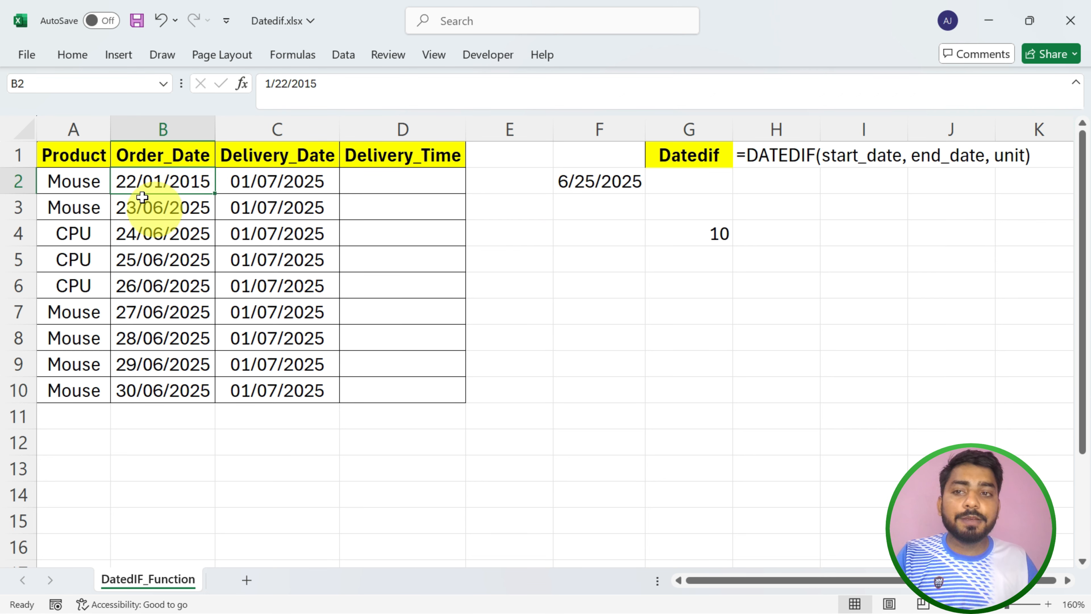
{"action": "left_click", "coordinate": [720, 235]}
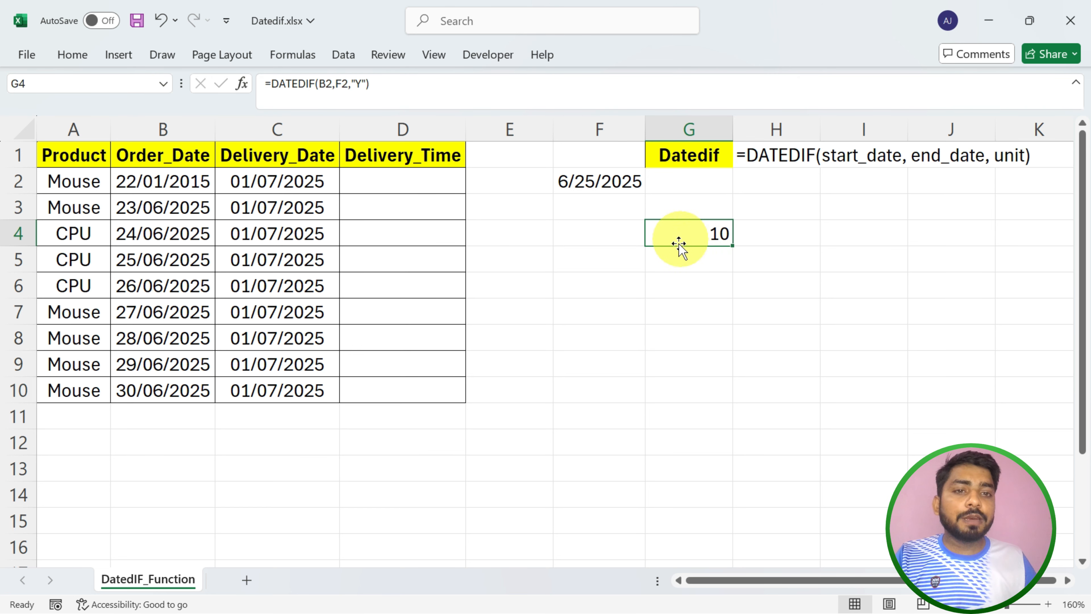
Step: Enter =DATEDIF(B2,F2,"M") in cell G5 to calculate the full months between the first order date and today
{"action": "left_click", "coordinate": [693, 264]}
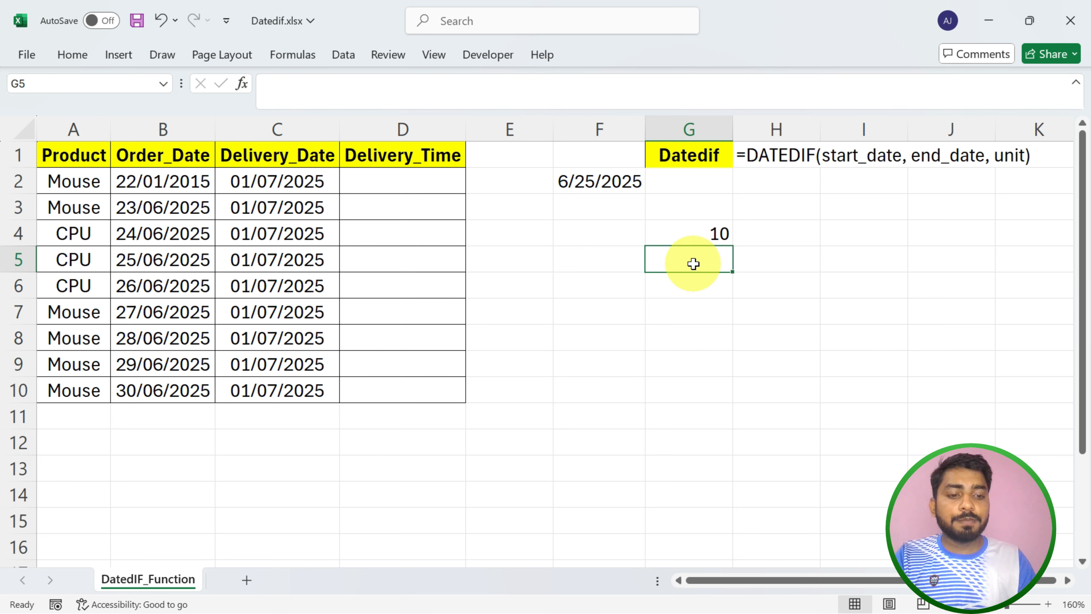
{"action": "type", "text": "=datedif"}
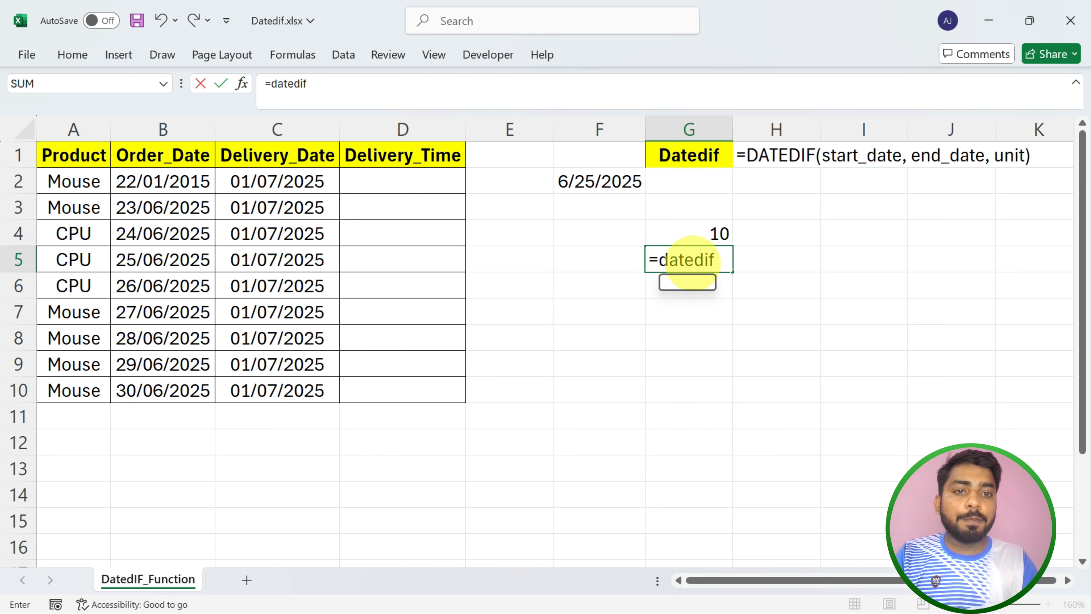
{"action": "type", "text": "("}
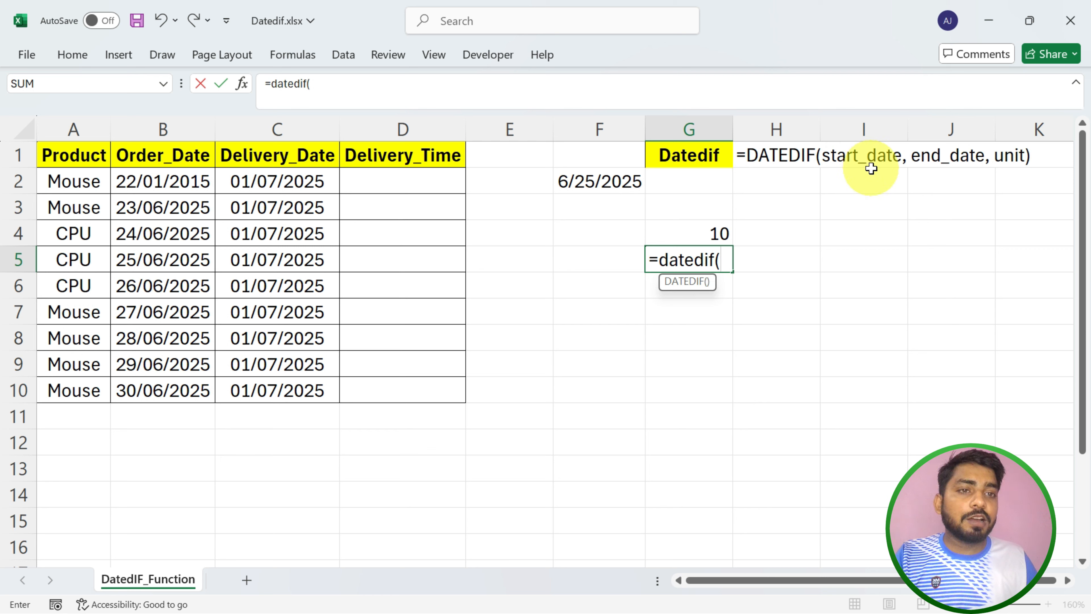
{"action": "left_click", "coordinate": [185, 183]}
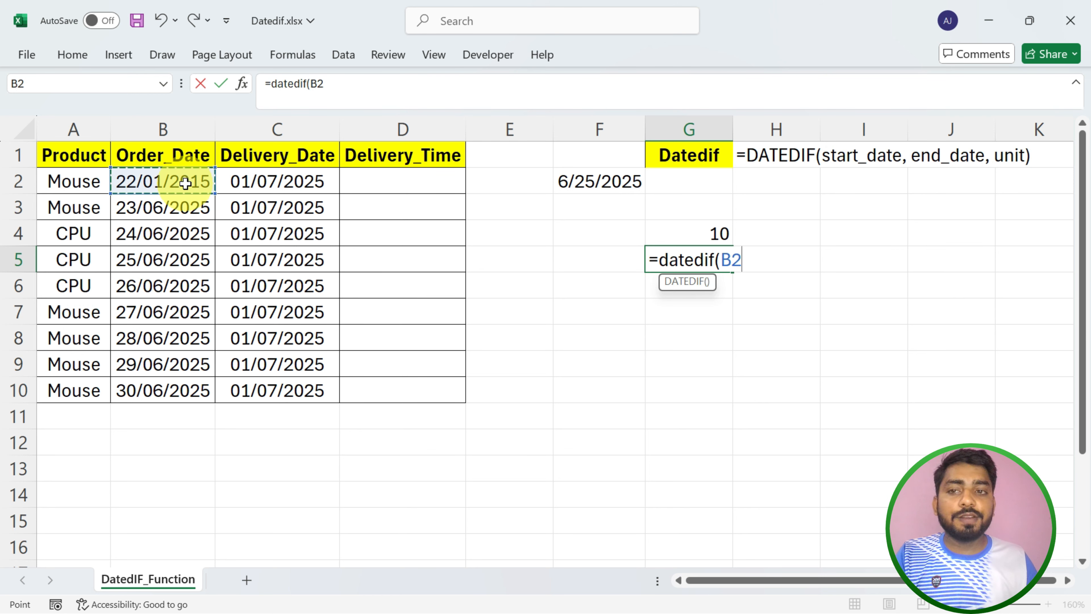
{"action": "type", "text": ","}
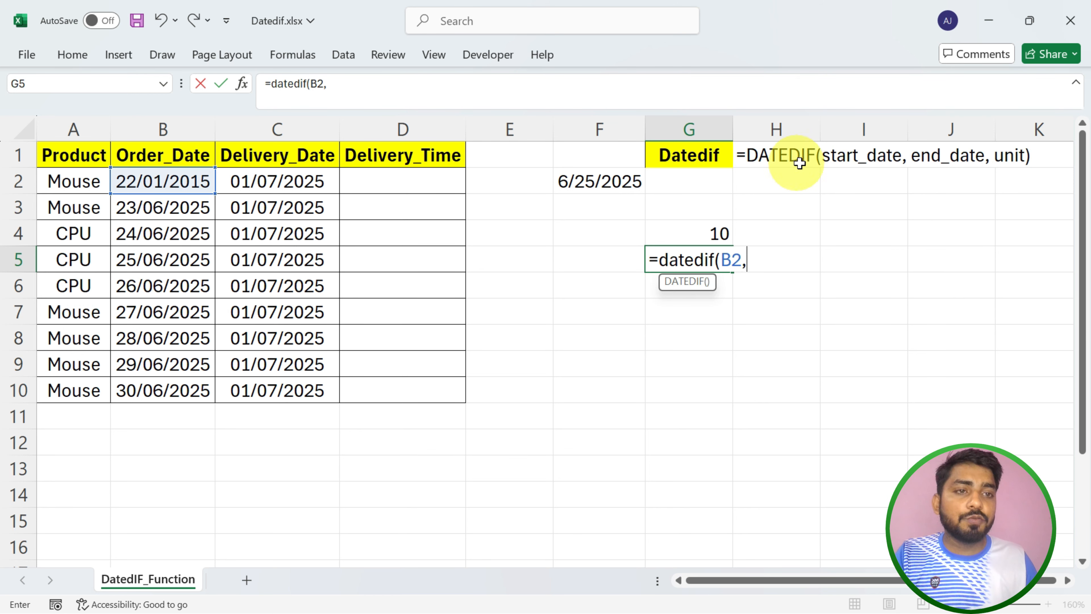
{"action": "left_click", "coordinate": [623, 178]}
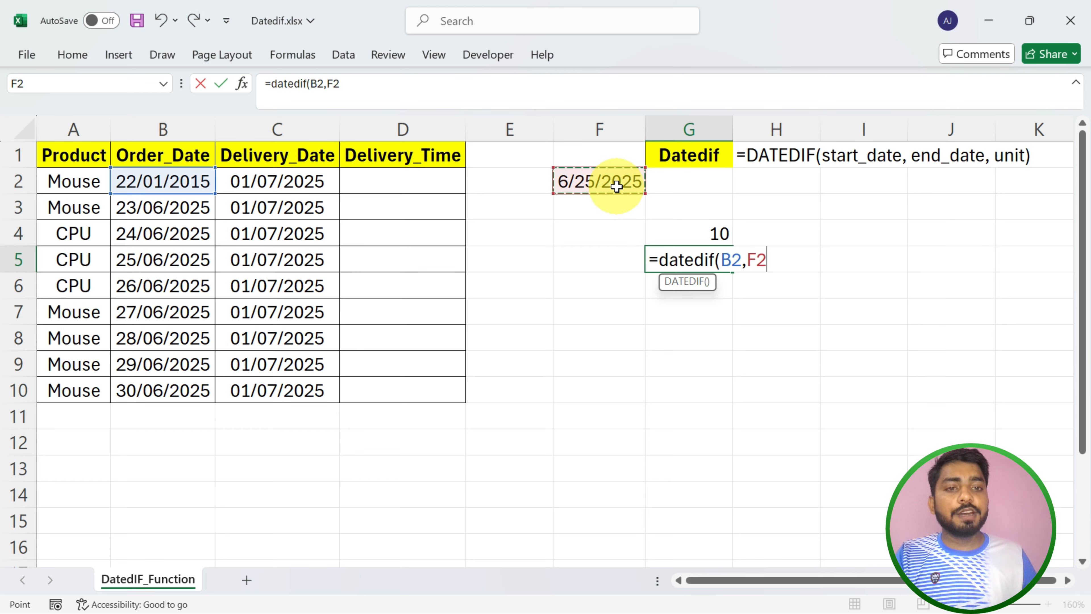
{"action": "type", "text": ",\"M"}
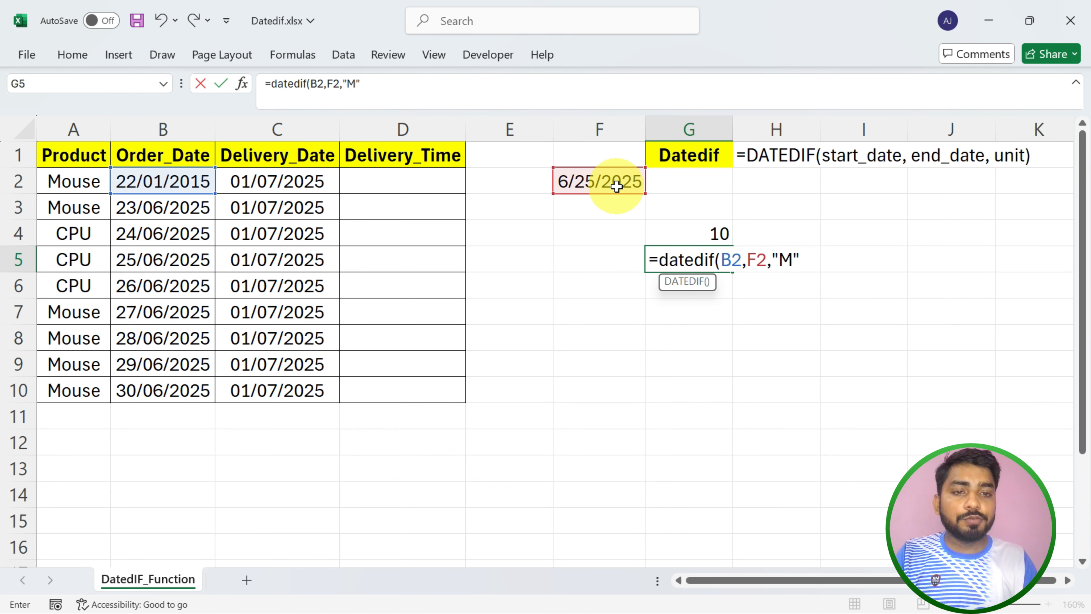
{"action": "type", "text": ")"}
{"action": "key", "text": "ctrl+Return"}
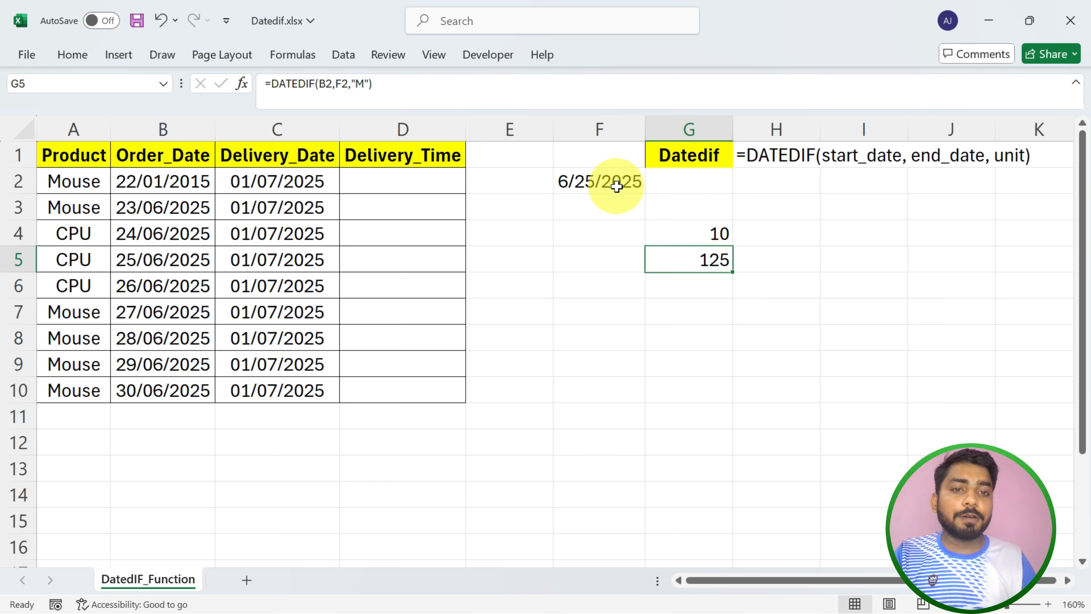
Step: Review the months formula in G5 against its end date in F2 and start date in B2
{"action": "left_click", "coordinate": [578, 180]}
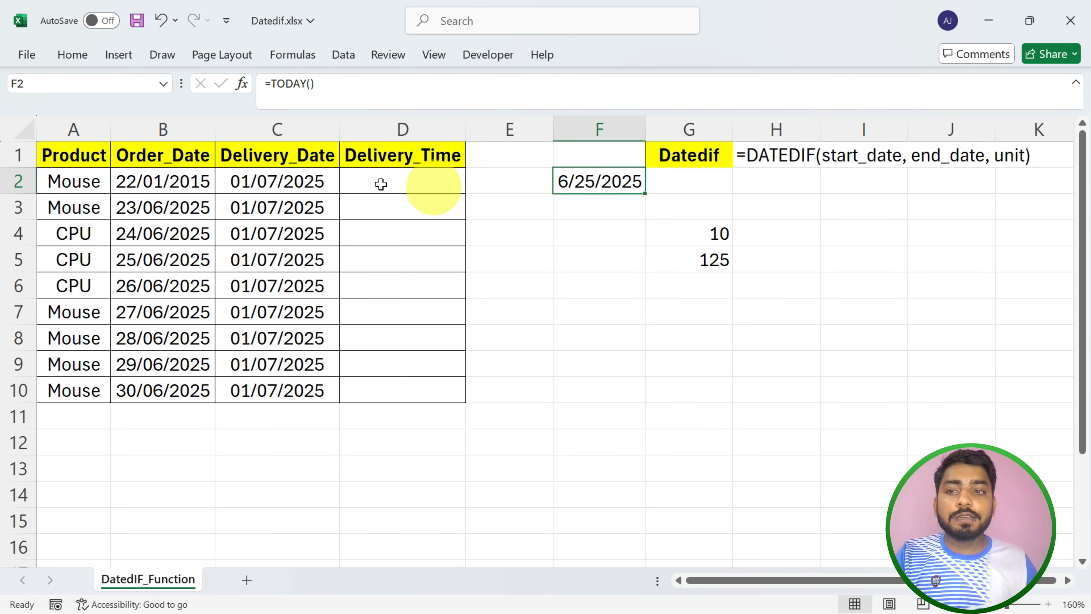
{"action": "left_click", "coordinate": [170, 180]}
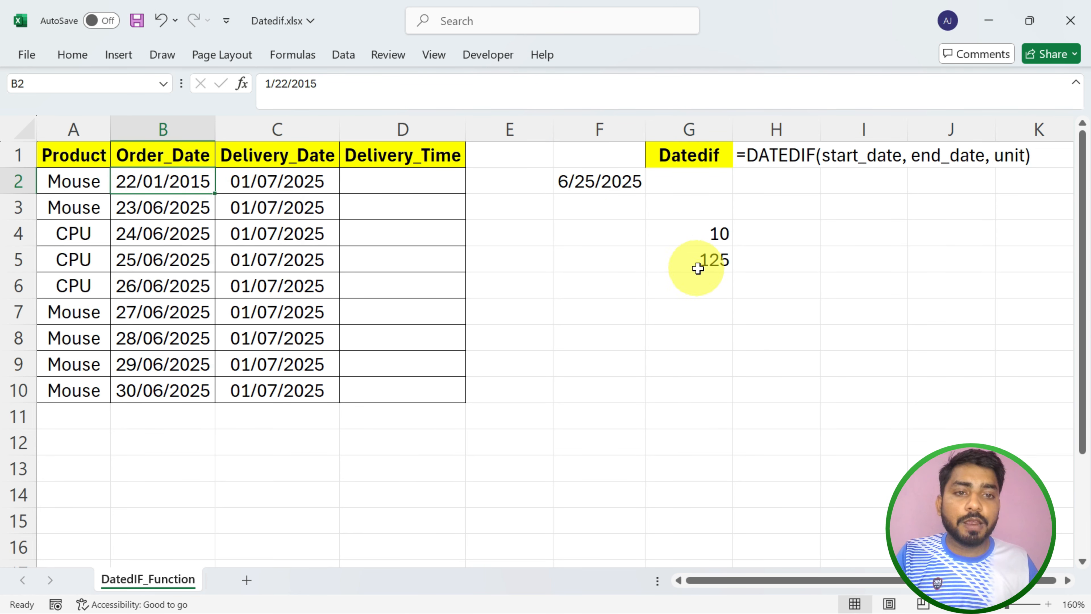
{"action": "left_click", "coordinate": [691, 258]}
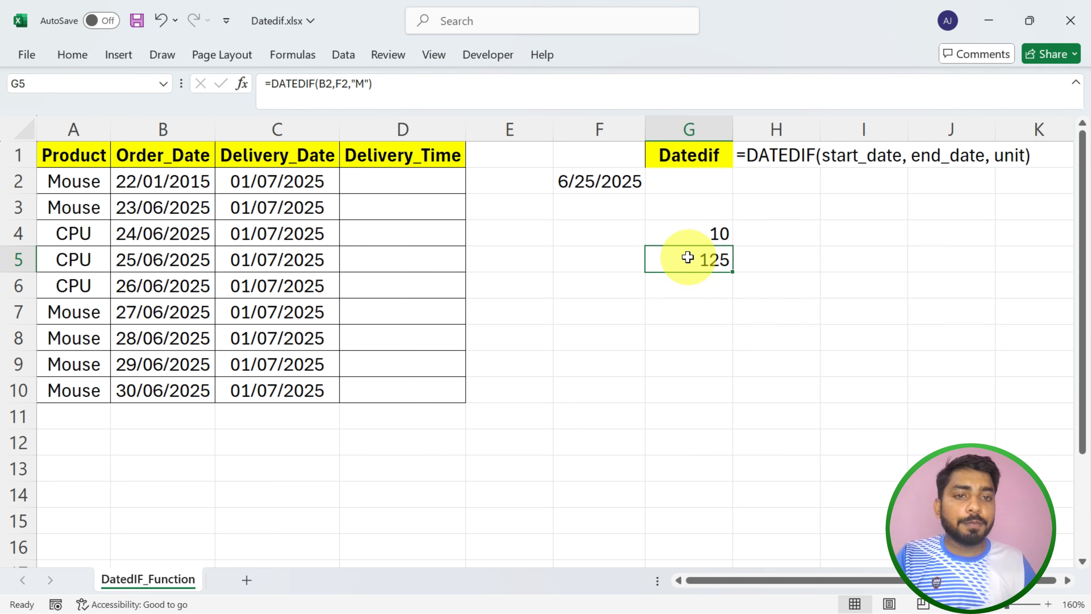
Step: Enter =DATEDIF(B2,F2,"D") in cell G6 to calculate the days between the first order date and today
{"action": "left_click", "coordinate": [699, 279]}
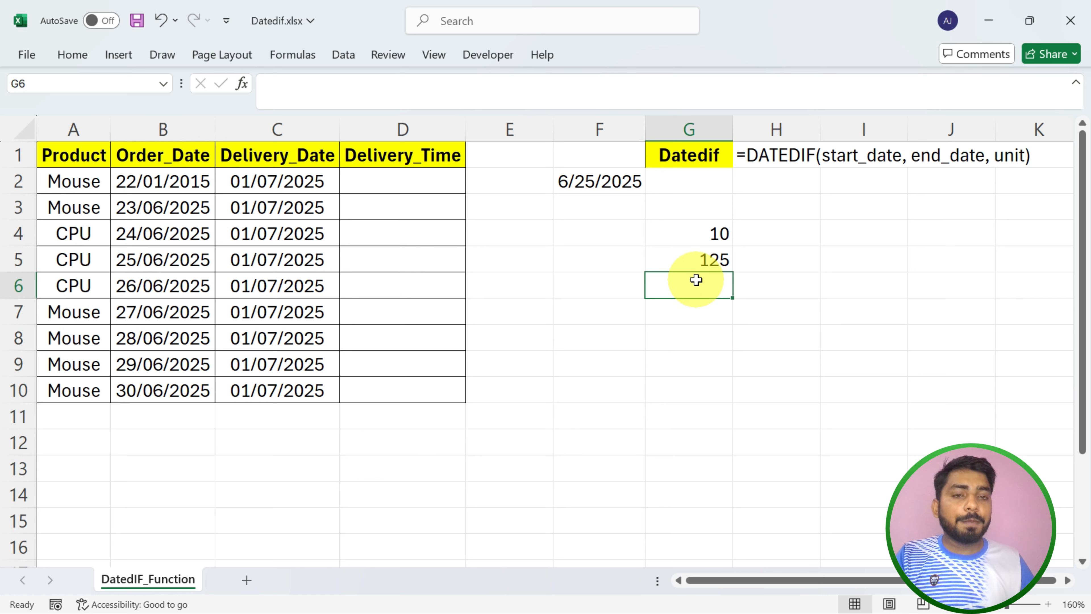
{"action": "type", "text": "="}
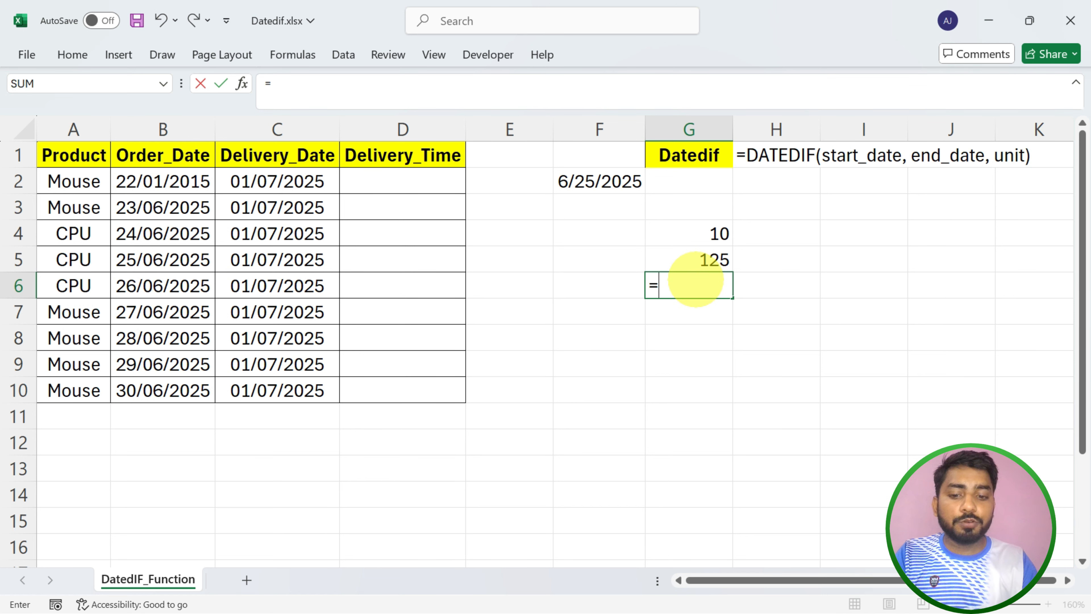
{"action": "type", "text": "datedif"}
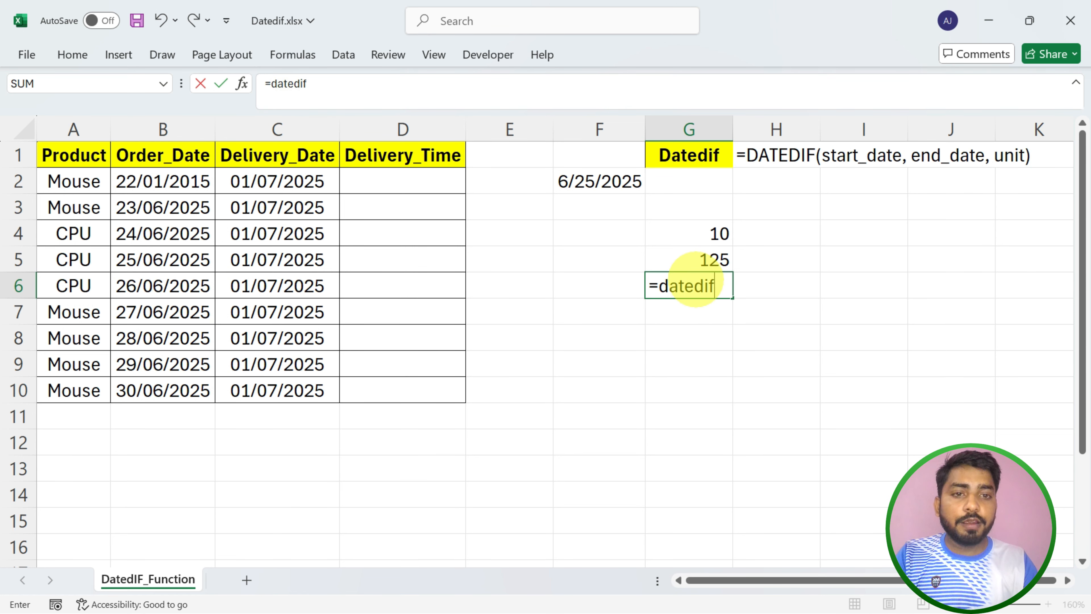
{"action": "type", "text": "("}
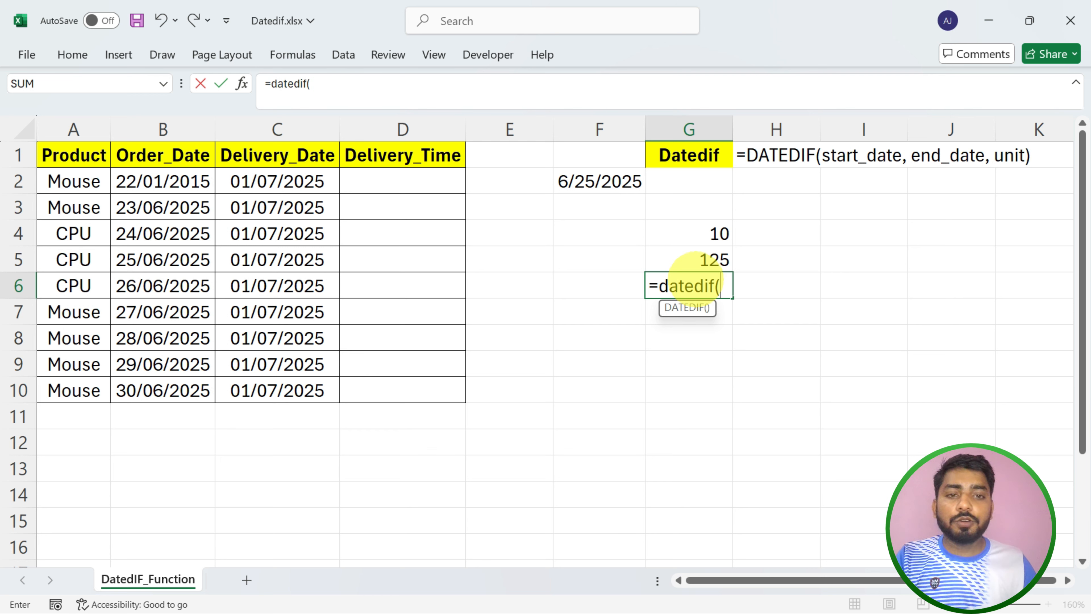
{"action": "left_click", "coordinate": [196, 184]}
{"action": "type", "text": "."}
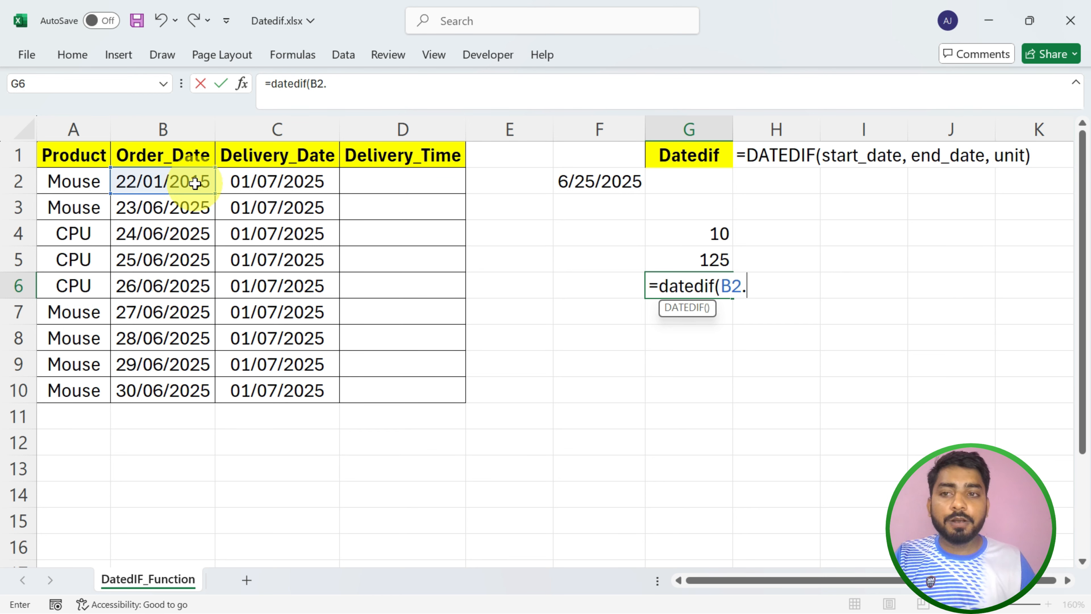
{"action": "left_click", "coordinate": [572, 185]}
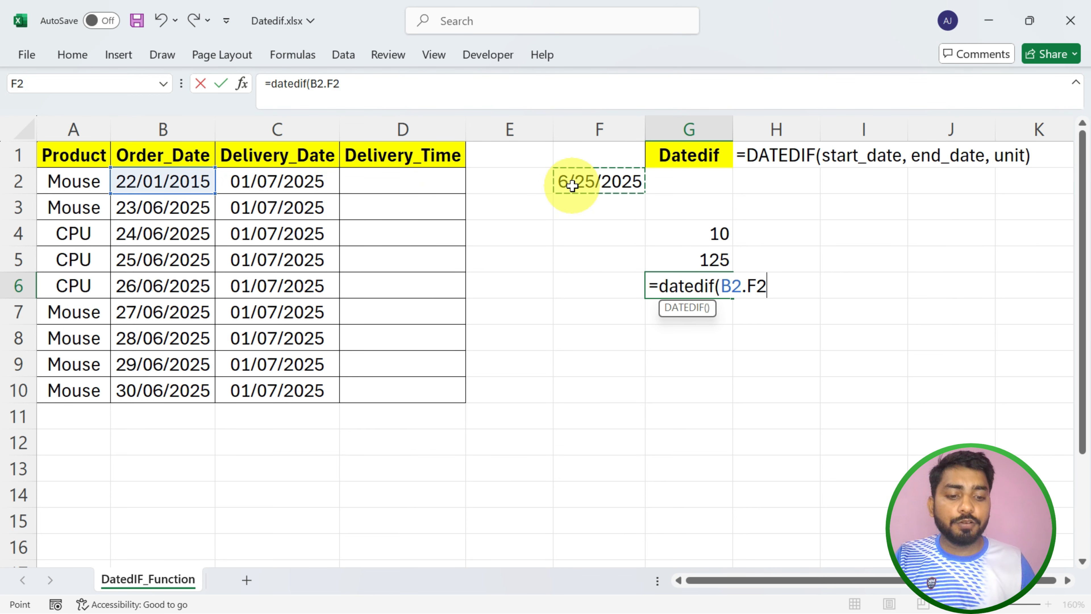
{"action": "key", "text": "BackSpace"}
{"action": "key", "text": "BackSpace"}
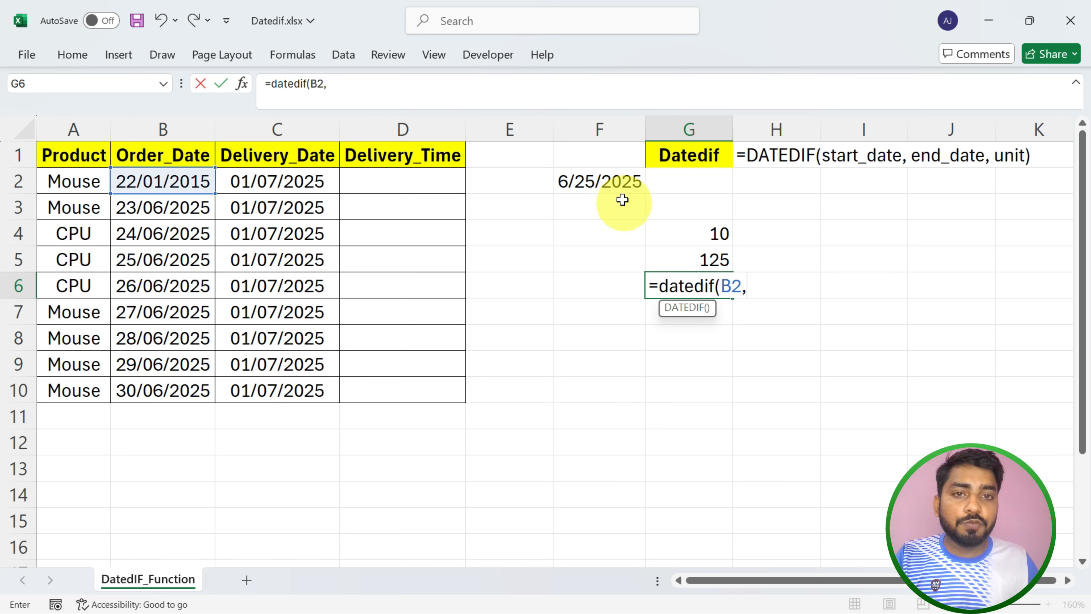
{"action": "left_click", "coordinate": [618, 180]}
{"action": "type", "text": ","}
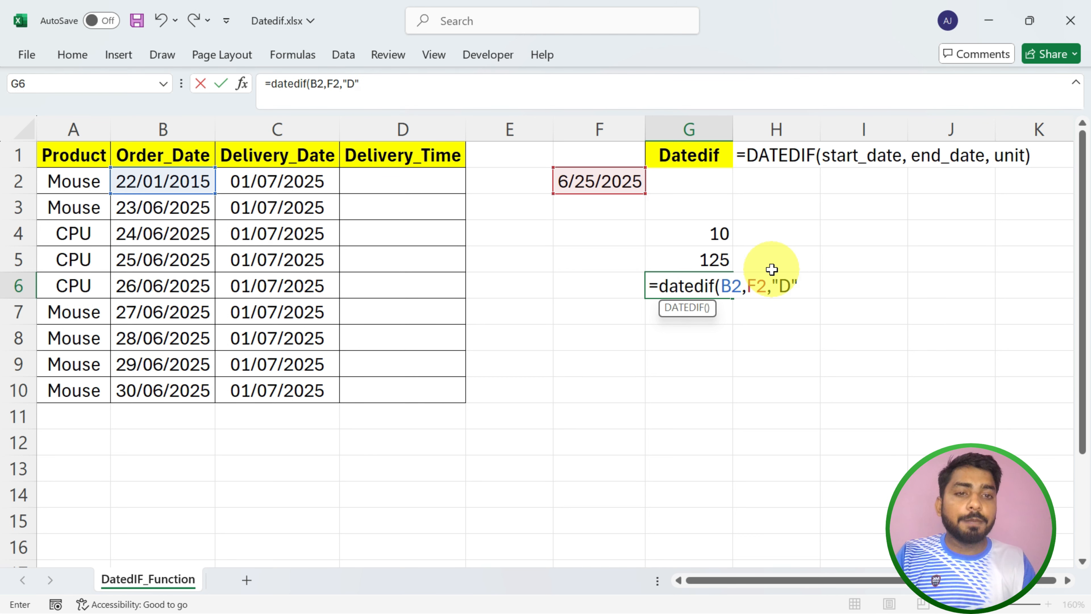
{"action": "type", "text": "\"D\""}
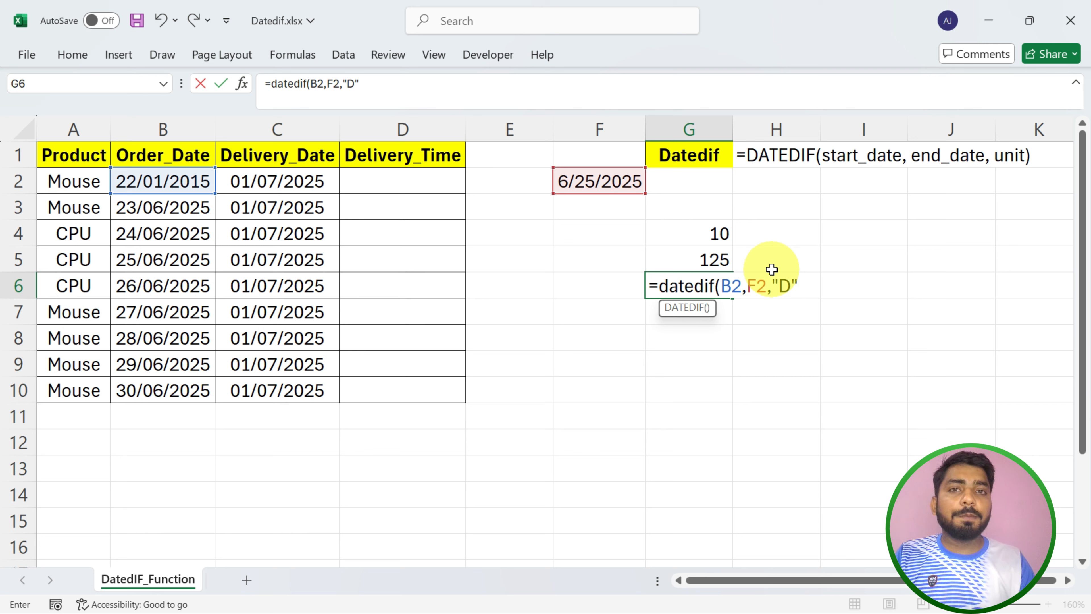
{"action": "type", "text": ")"}
{"action": "key", "text": "Return"}
{"action": "key", "text": "Up"}
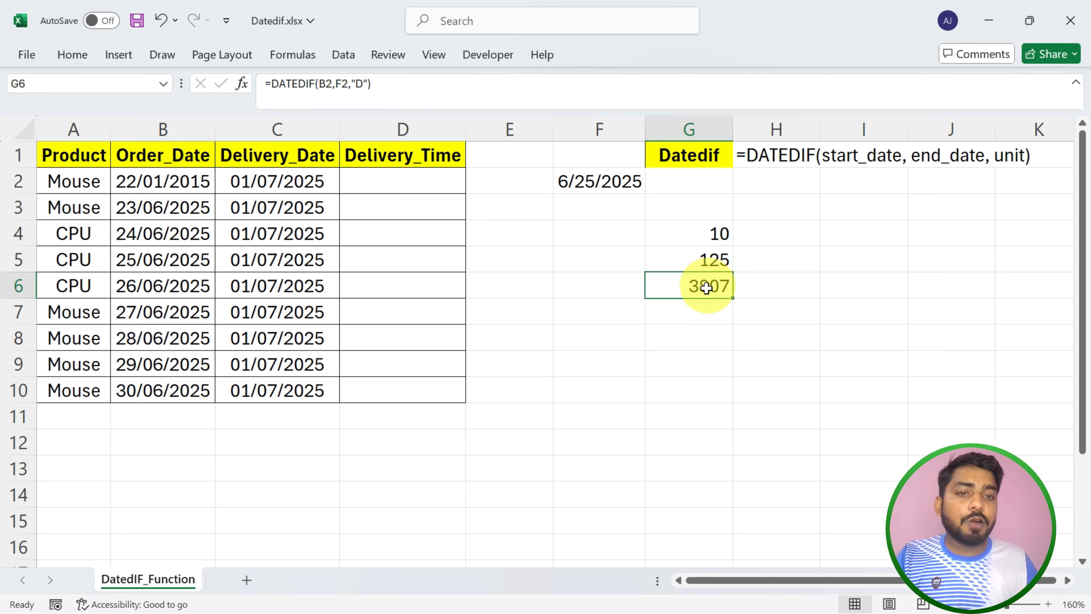
Step: Examine the year, month and day calculations in G4:G6 and the empty Delivery_Time cells D2:D10
{"action": "left_click_drag", "start_coordinate": [730, 232], "coordinate": [702, 280]}
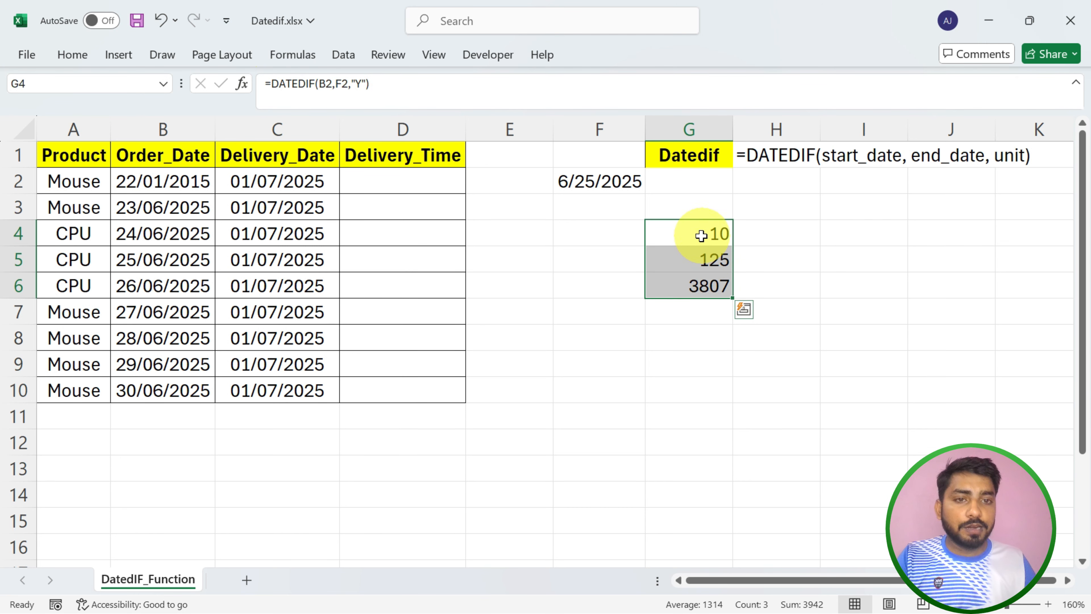
{"action": "left_click_drag", "start_coordinate": [402, 178], "coordinate": [405, 382]}
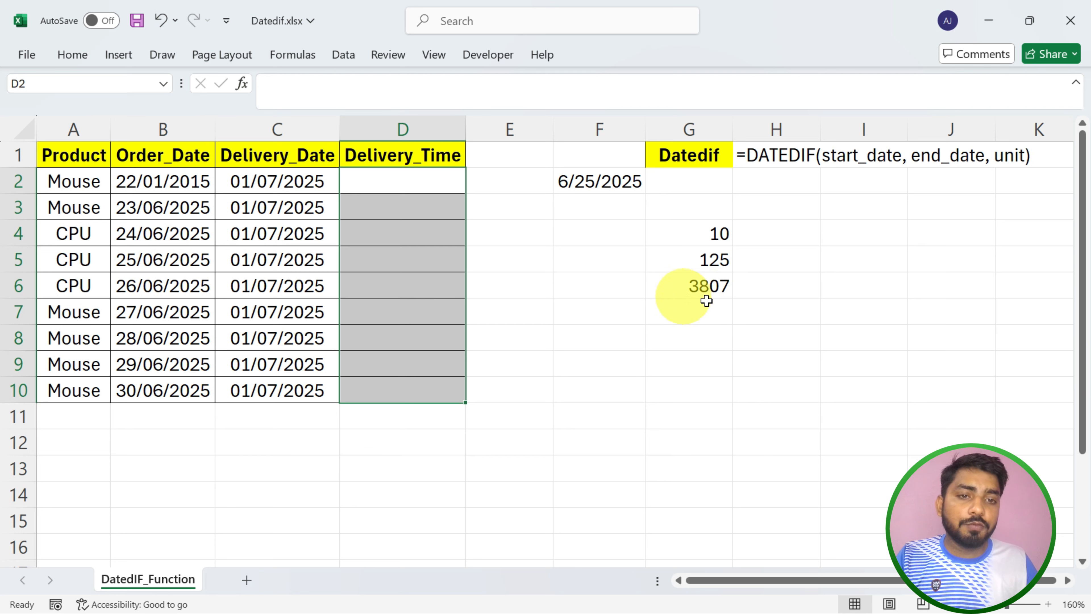
{"action": "left_click", "coordinate": [698, 290]}
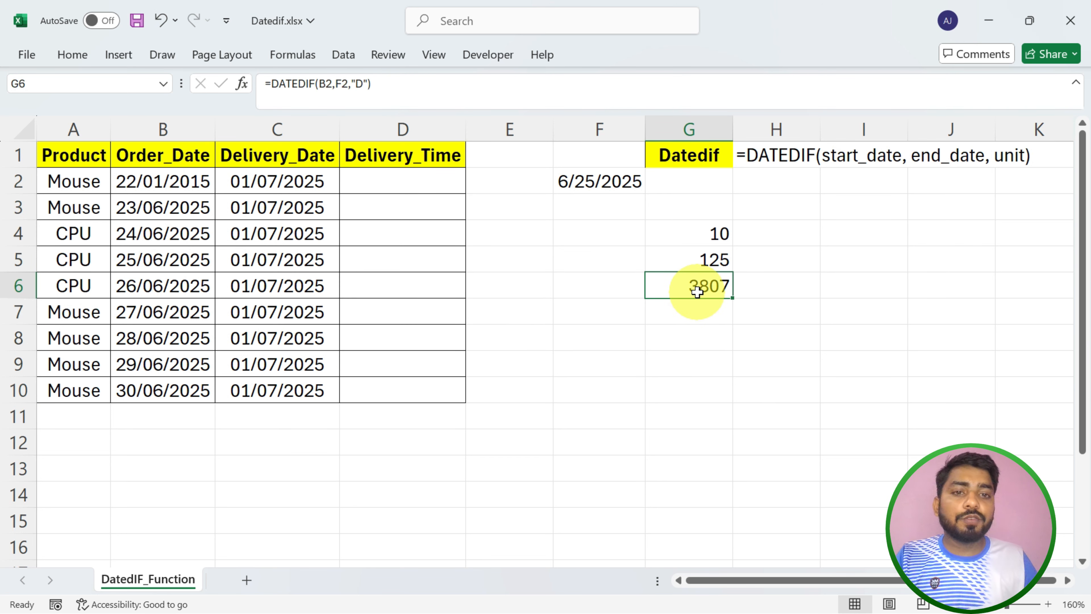
Step: Enter =DATEDIF(B2,C2,"D") in cell D2 and fill the formula down the Delivery_Time column through D10
{"action": "left_click", "coordinate": [382, 183]}
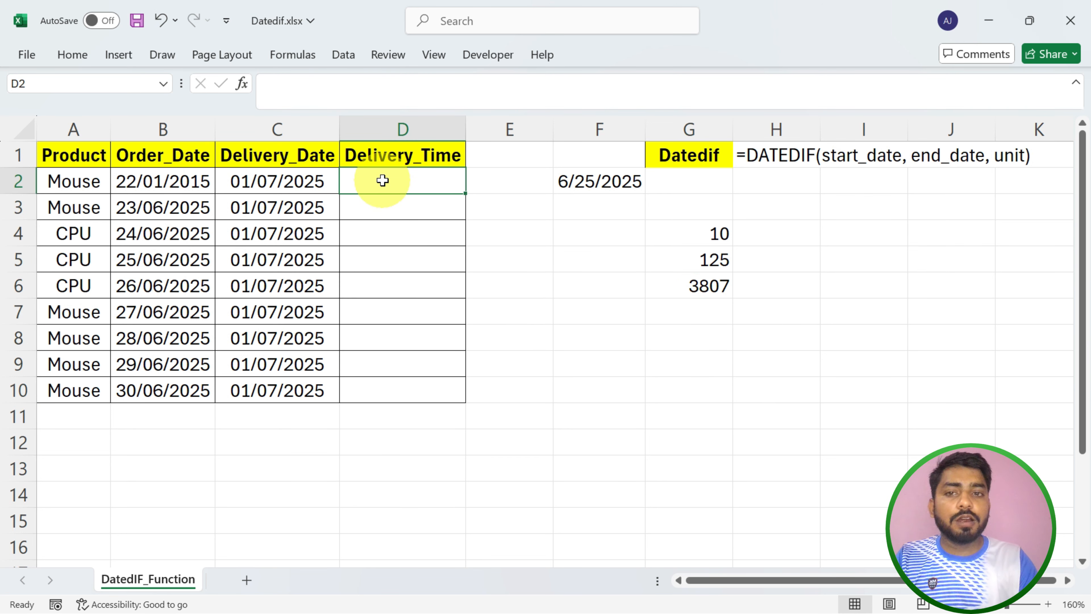
{"action": "type", "text": "=date"}
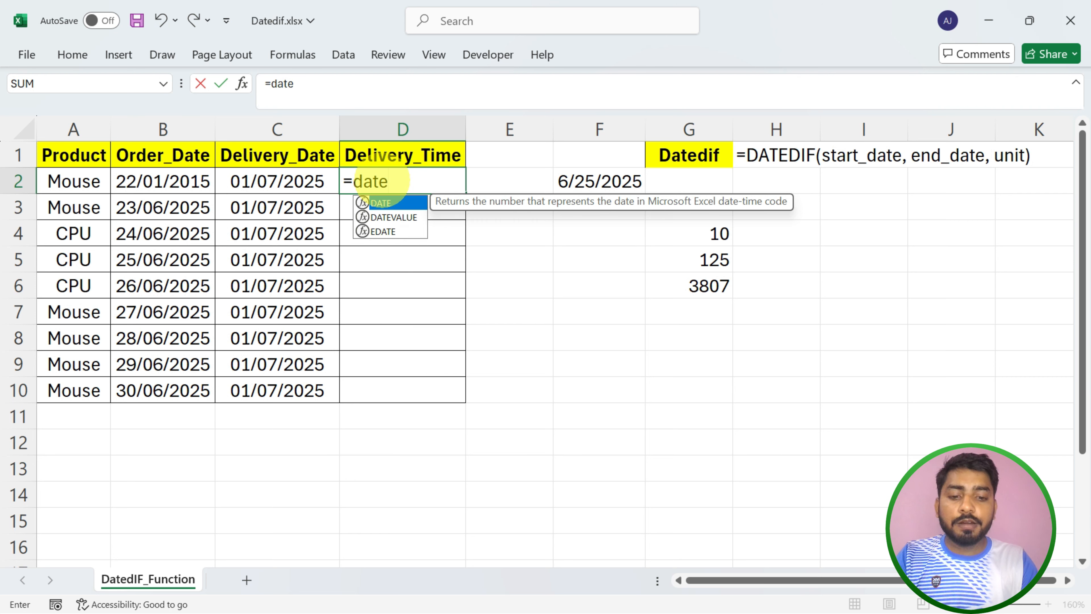
{"action": "type", "text": "dif("}
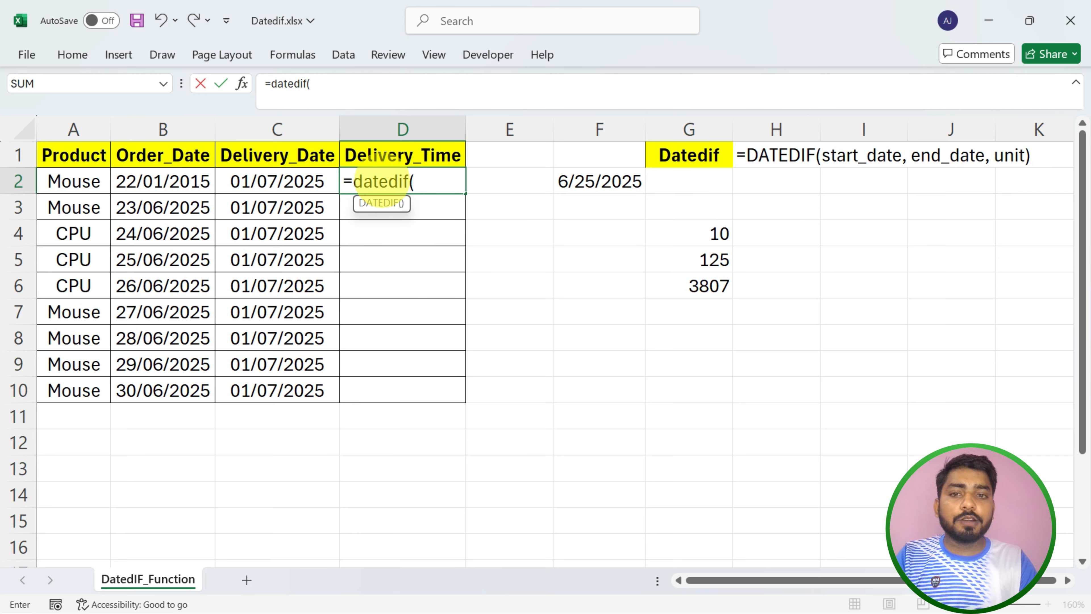
{"action": "left_click", "coordinate": [168, 180]}
{"action": "type", "text": ","}
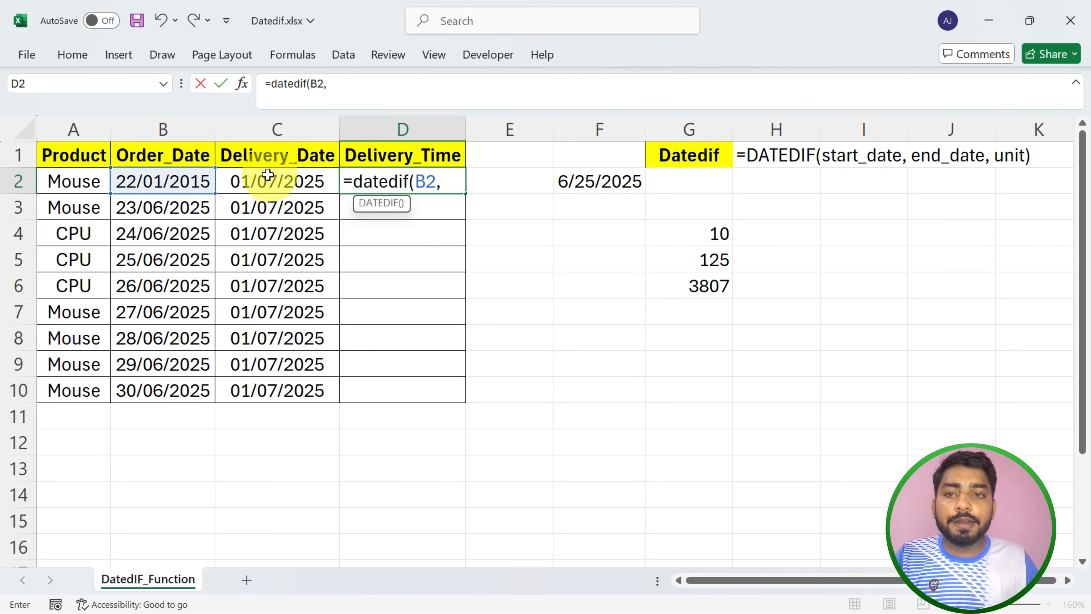
{"action": "left_click", "coordinate": [292, 182]}
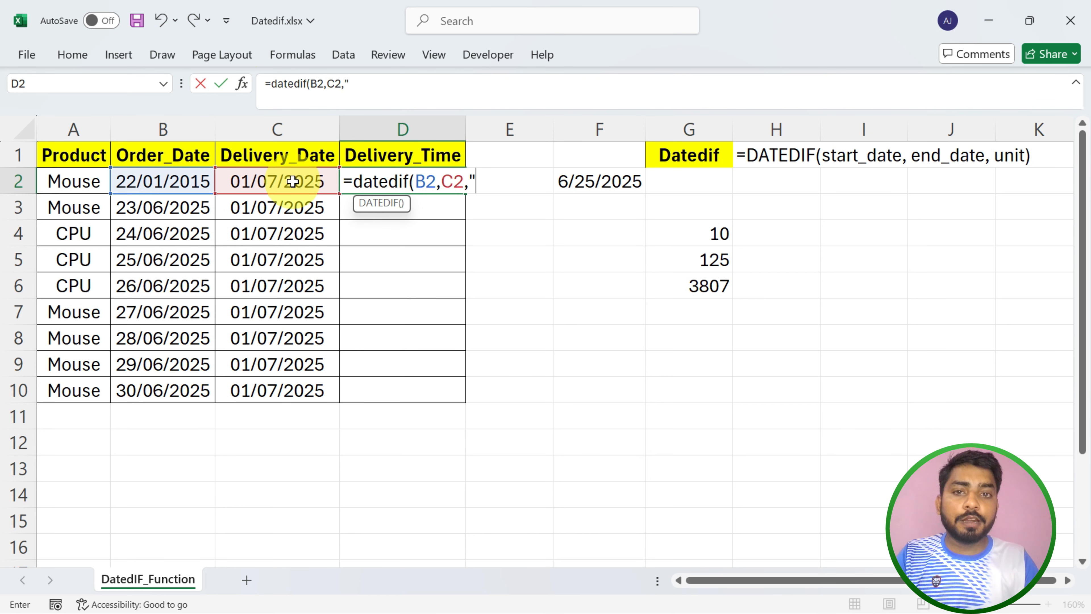
{"action": "type", "text": ",\"D\""}
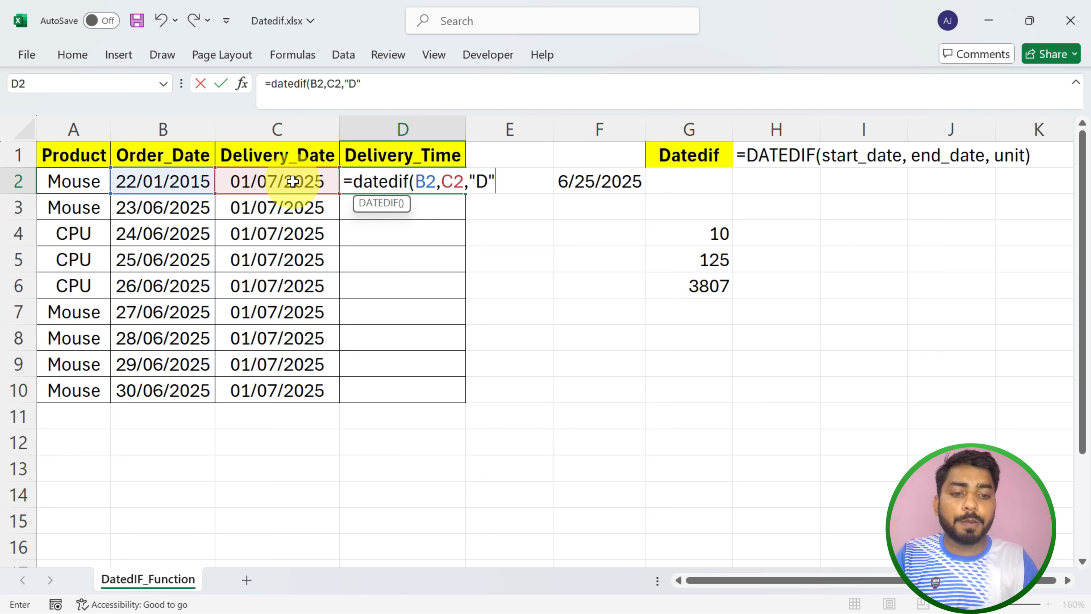
{"action": "type", "text": ")"}
{"action": "key", "text": "Return"}
{"action": "key", "text": "Up"}
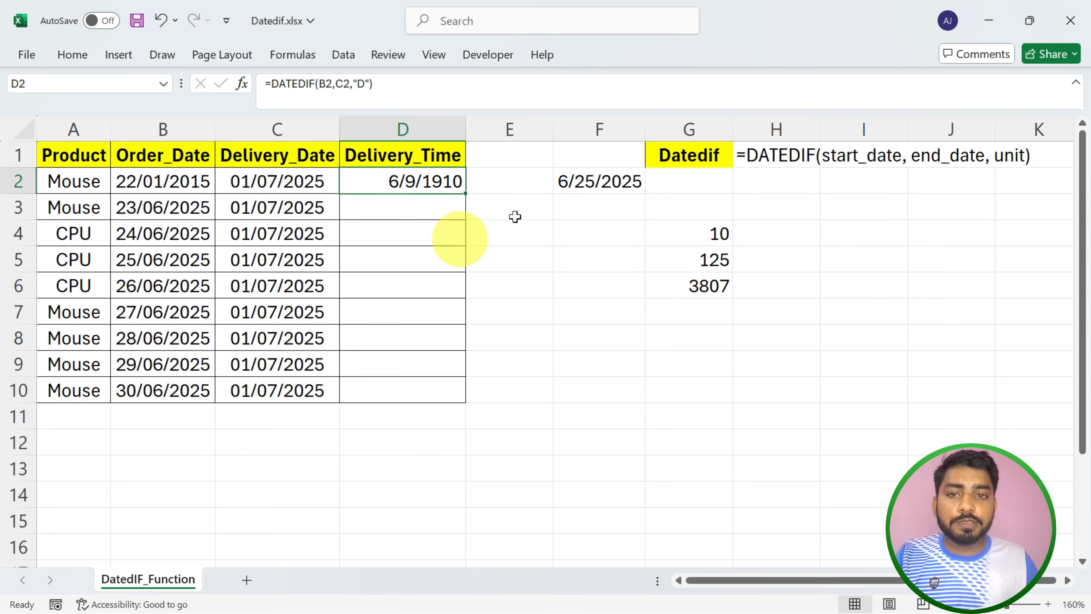
{"action": "left_click_drag", "start_coordinate": [465, 195], "coordinate": [463, 394]}
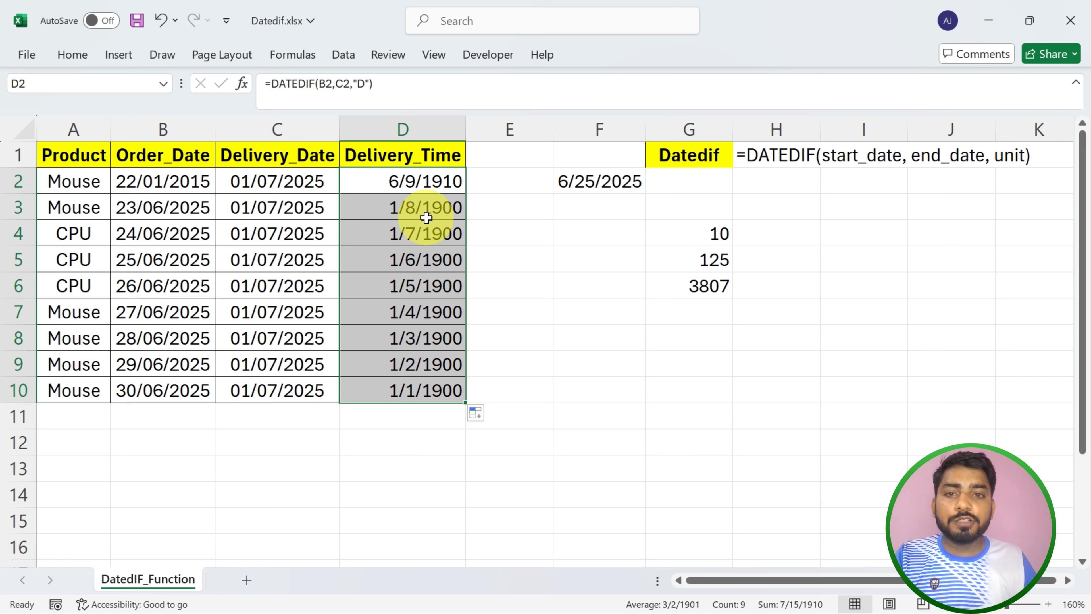
Step: Apply the Number format to the Delivery_Time cells D2:D10
{"action": "left_click", "coordinate": [77, 59]}
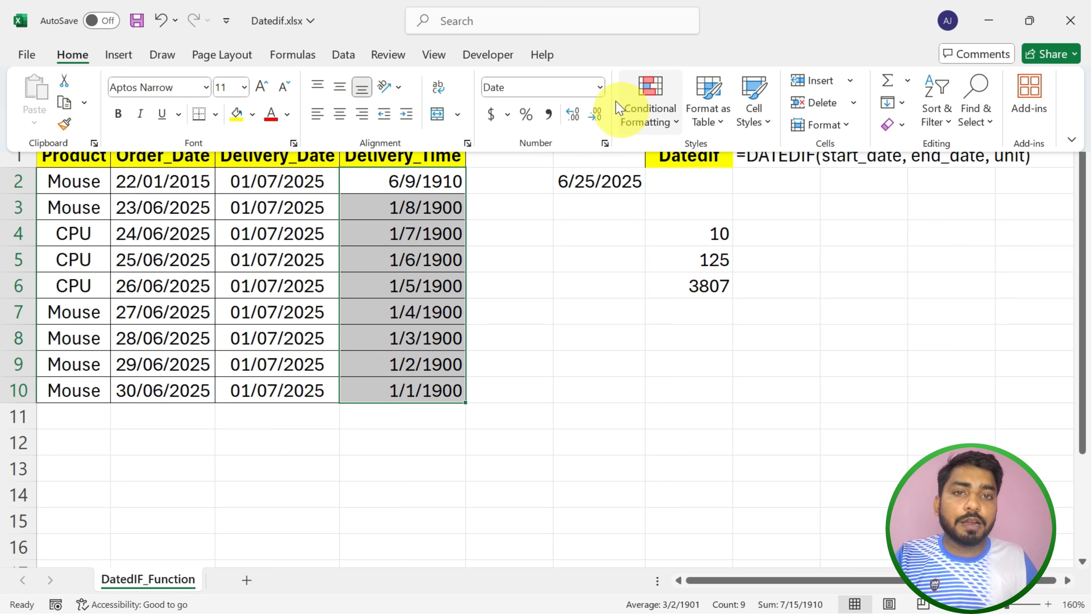
{"action": "left_click", "coordinate": [600, 87]}
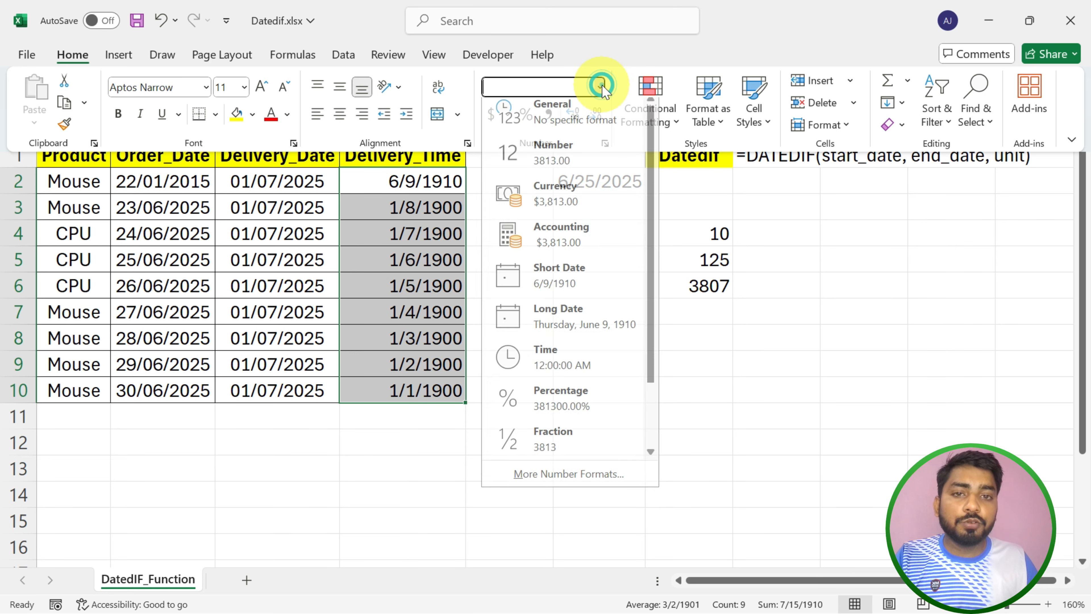
{"action": "left_click", "coordinate": [611, 168]}
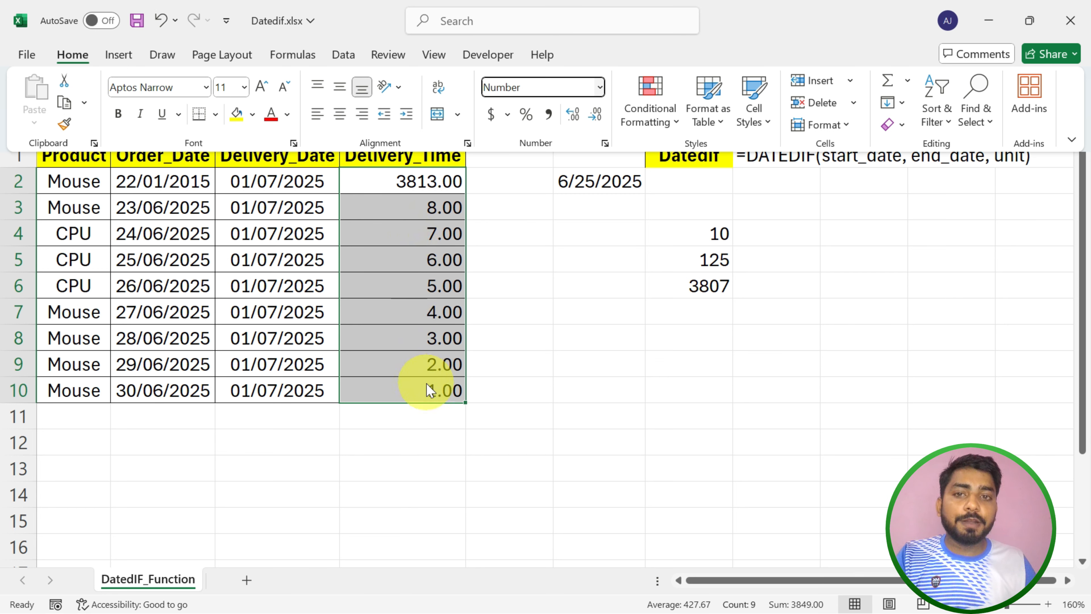
Step: Remove both decimal places from the Delivery_Time values in D2:D10
{"action": "left_click", "coordinate": [595, 115]}
{"action": "left_click", "coordinate": [595, 115]}
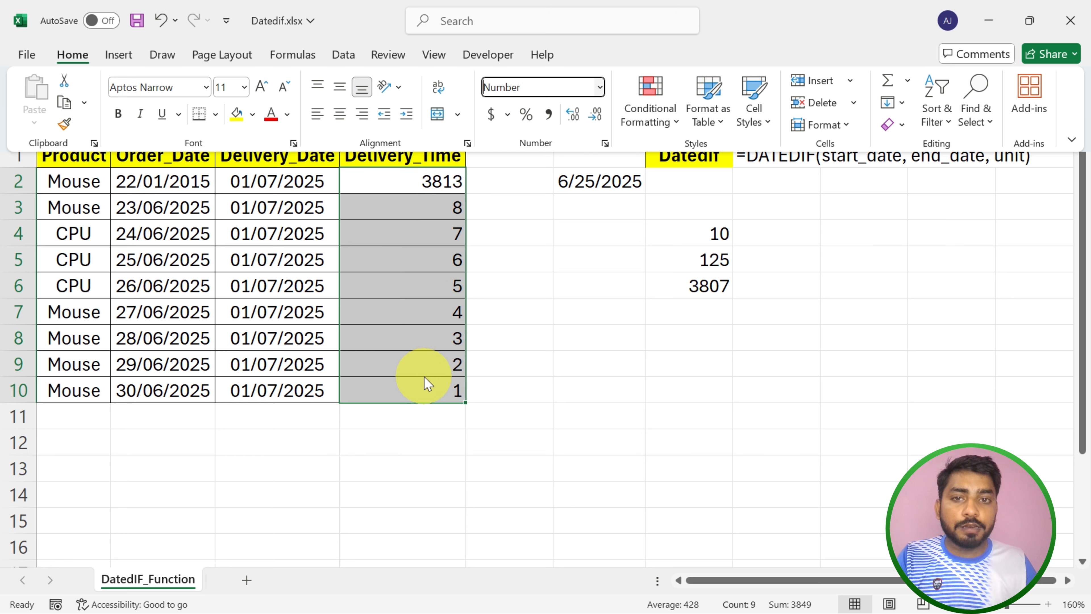
{"action": "left_click", "coordinate": [544, 298]}
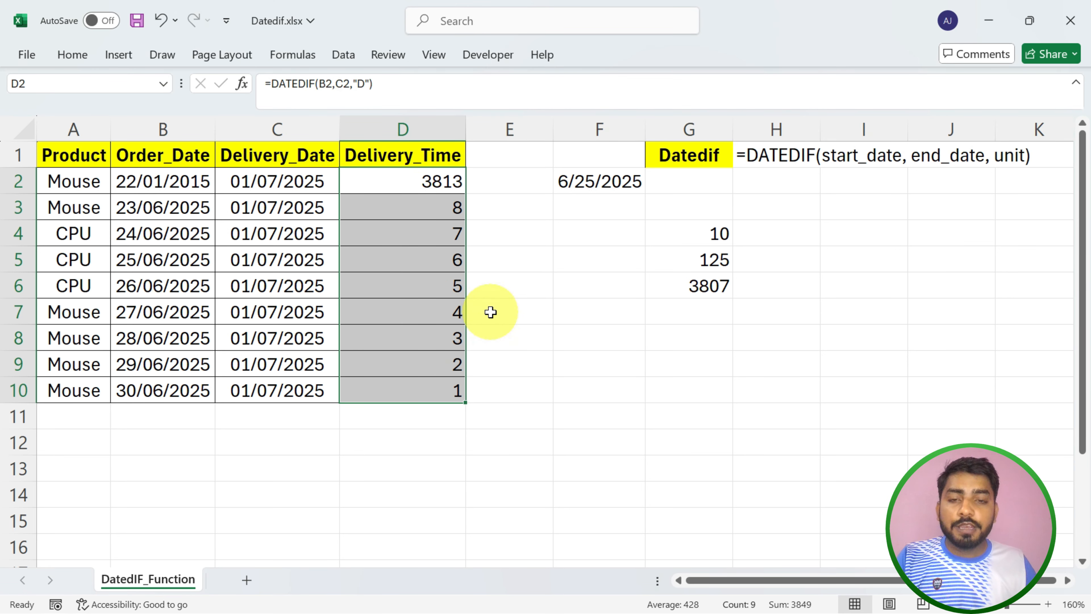
Step: Undo the decimal reductions and the Number format on the Delivery_Time cells D2:D10
{"action": "key", "text": "ctrl+z"}
{"action": "key", "text": "ctrl+z"}
{"action": "key", "text": "ctrl+z"}
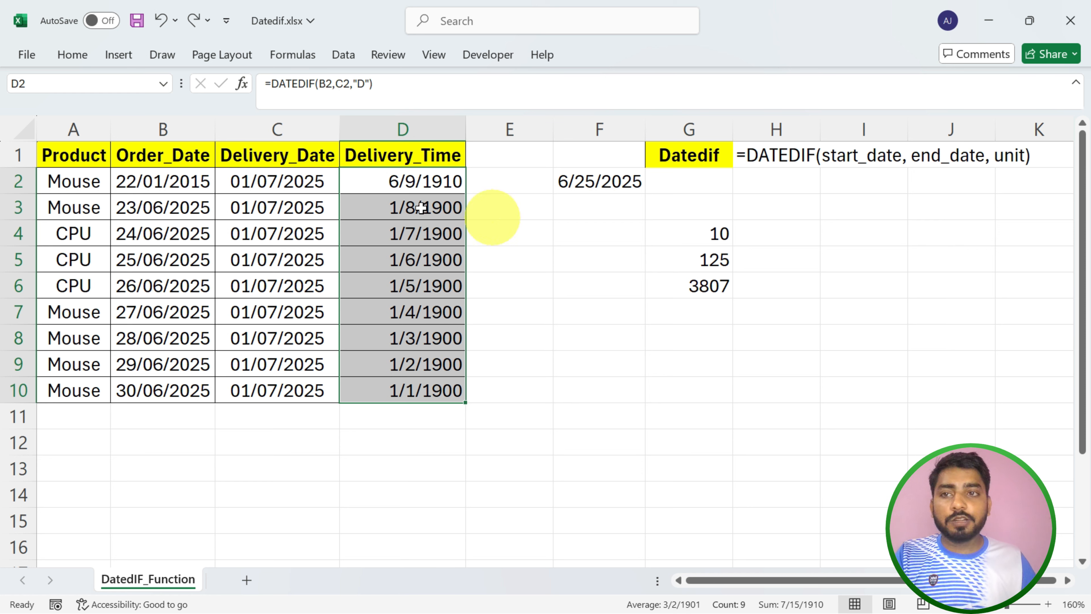
Step: Apply the Fraction format to the Delivery_Time cells D2:D10
{"action": "left_click", "coordinate": [72, 58]}
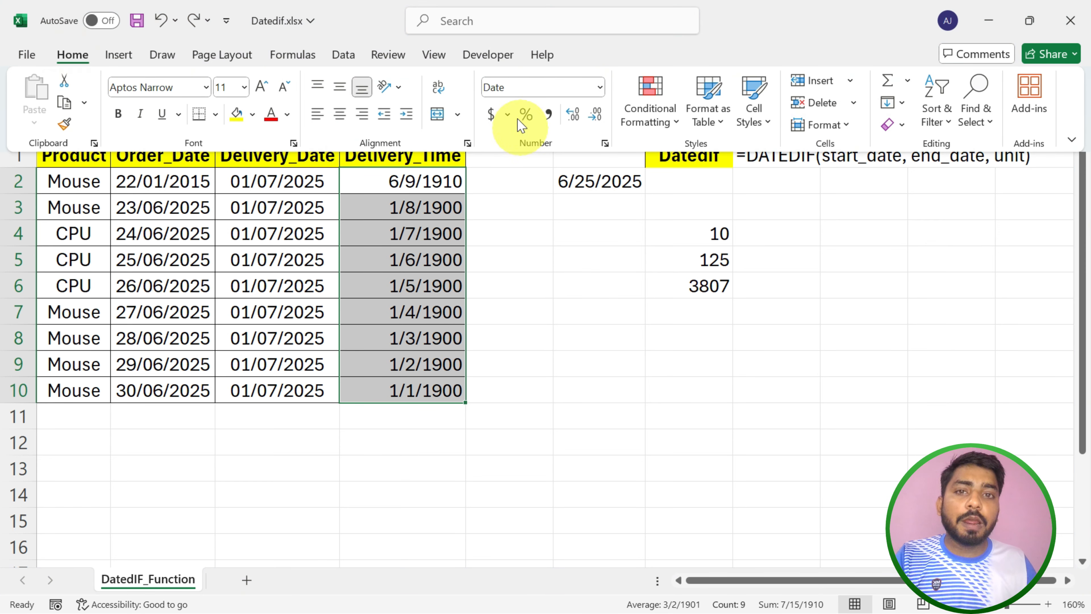
{"action": "left_click", "coordinate": [599, 89]}
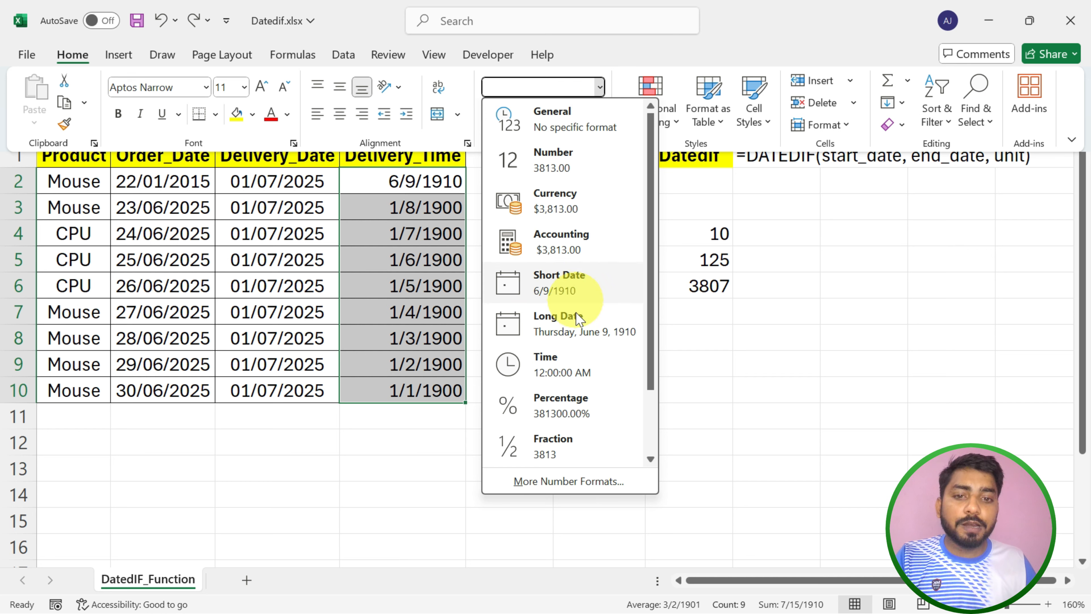
{"action": "left_click", "coordinate": [595, 449]}
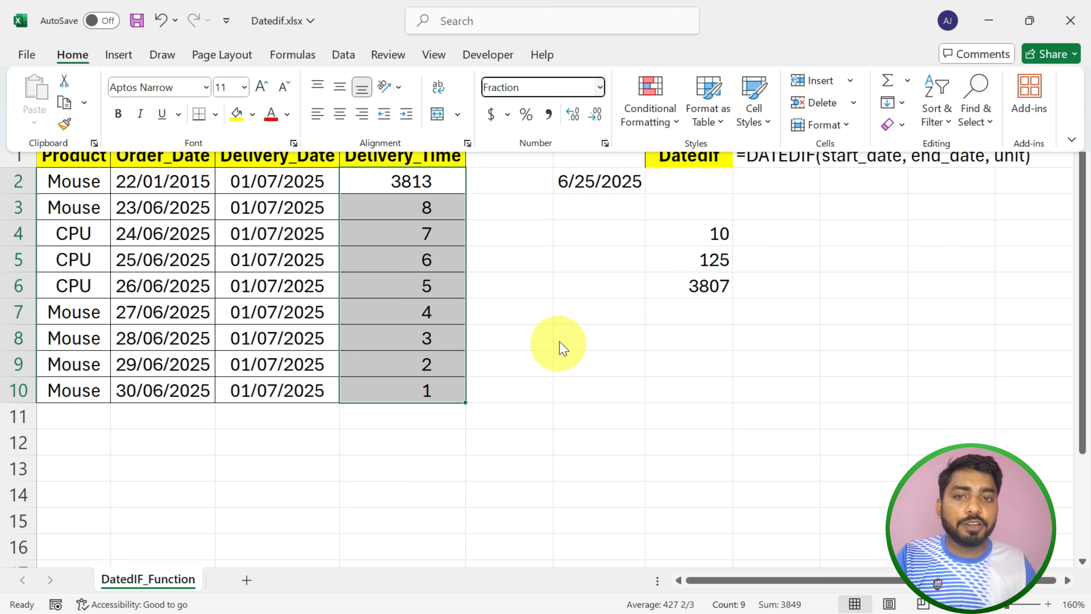
{"action": "left_click", "coordinate": [529, 337]}
{"action": "left_click", "coordinate": [527, 333]}
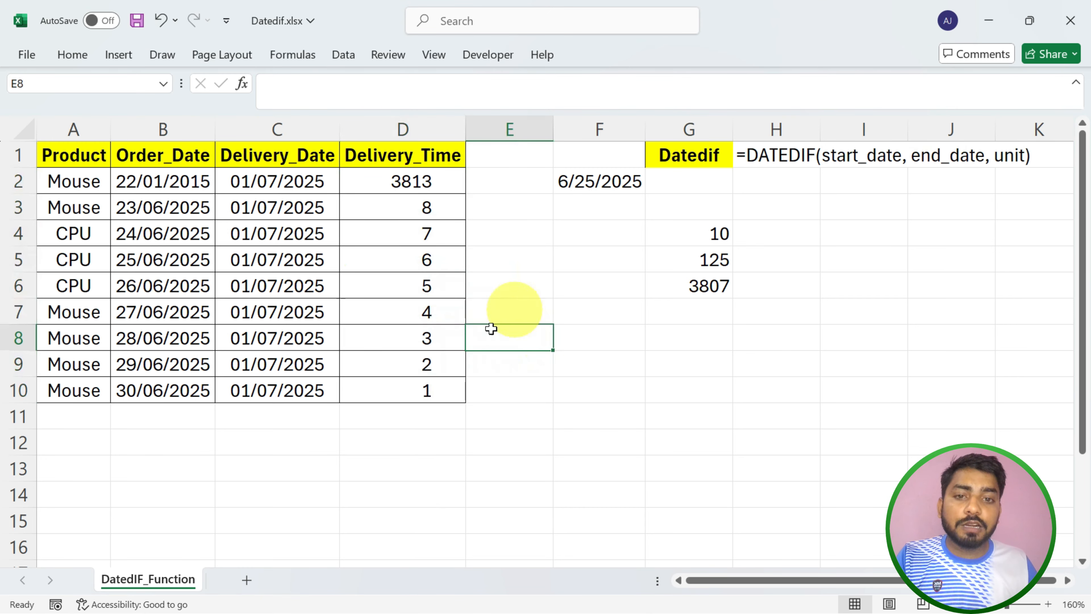
Step: Undo the Fraction format and apply the General format to the Delivery_Time cells D2:D10
{"action": "key", "text": "ctrl+z"}
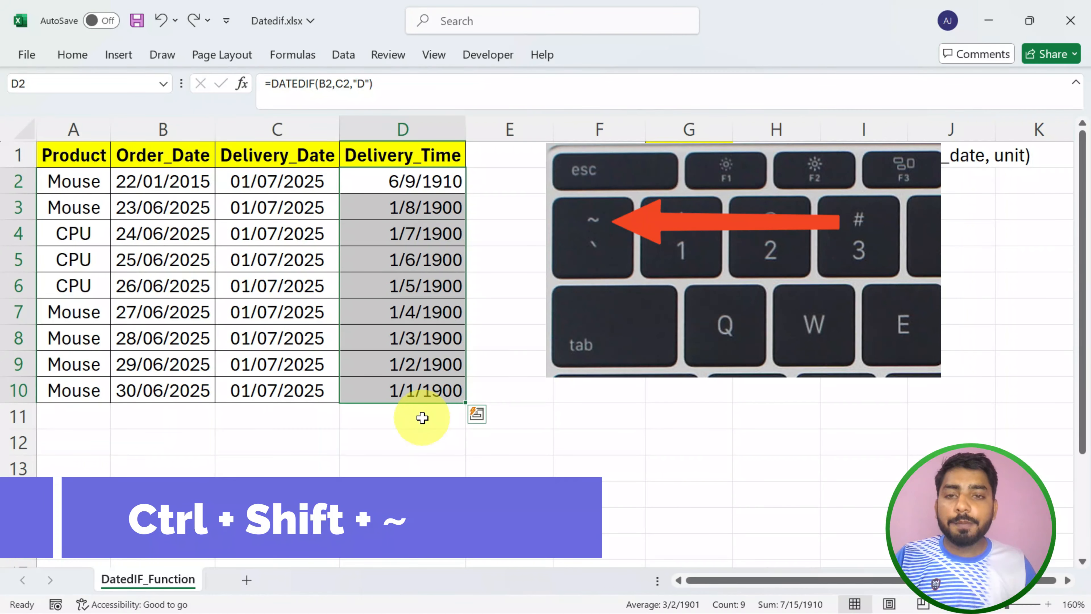
{"action": "key", "text": "ctrl+shift+asciitilde"}
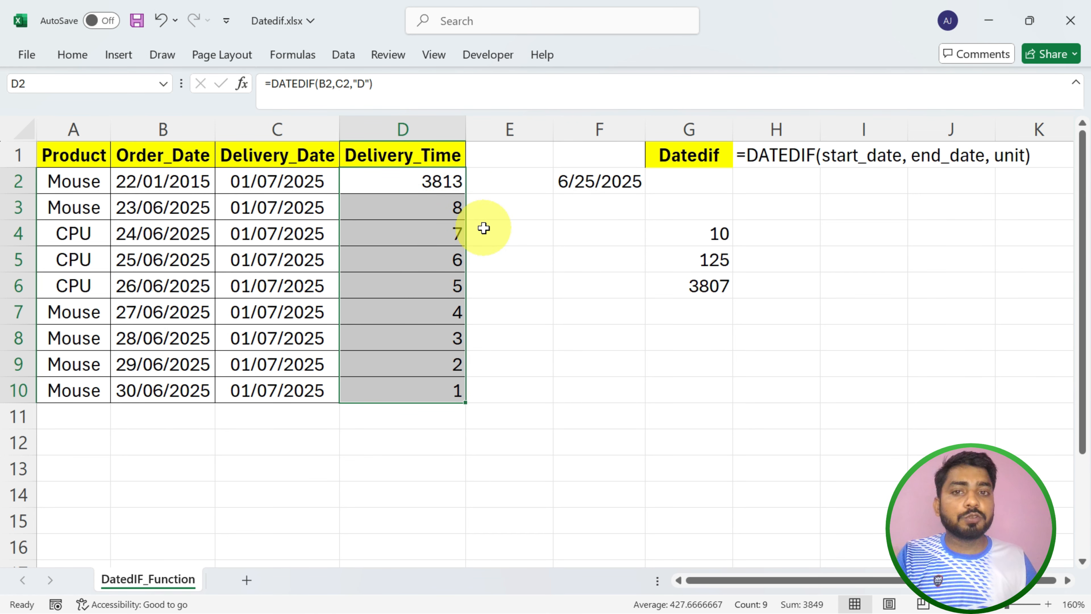
{"action": "left_click_drag", "start_coordinate": [438, 179], "coordinate": [433, 391]}
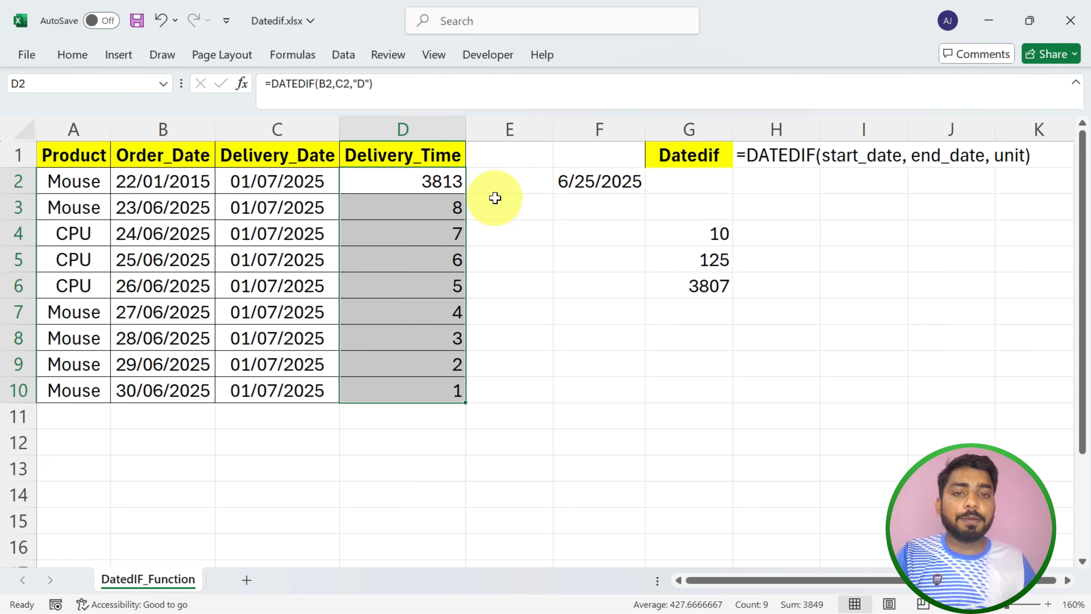
{"action": "left_click_drag", "start_coordinate": [426, 183], "coordinate": [419, 389]}
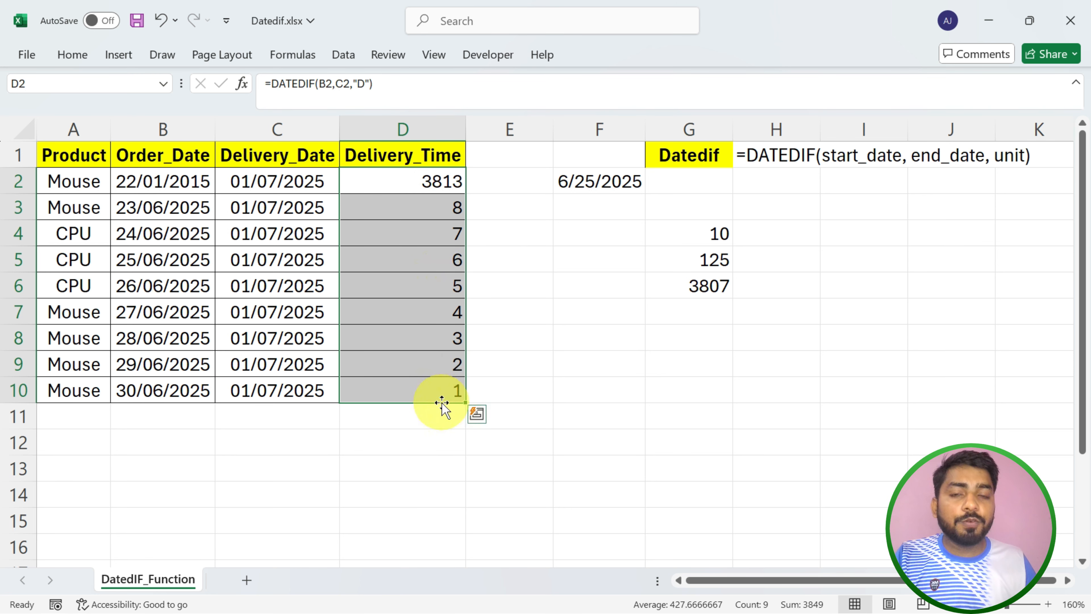
Step: Review the year, month and day DATEDIF formulas in cells G4:G6
{"action": "left_click", "coordinate": [695, 336]}
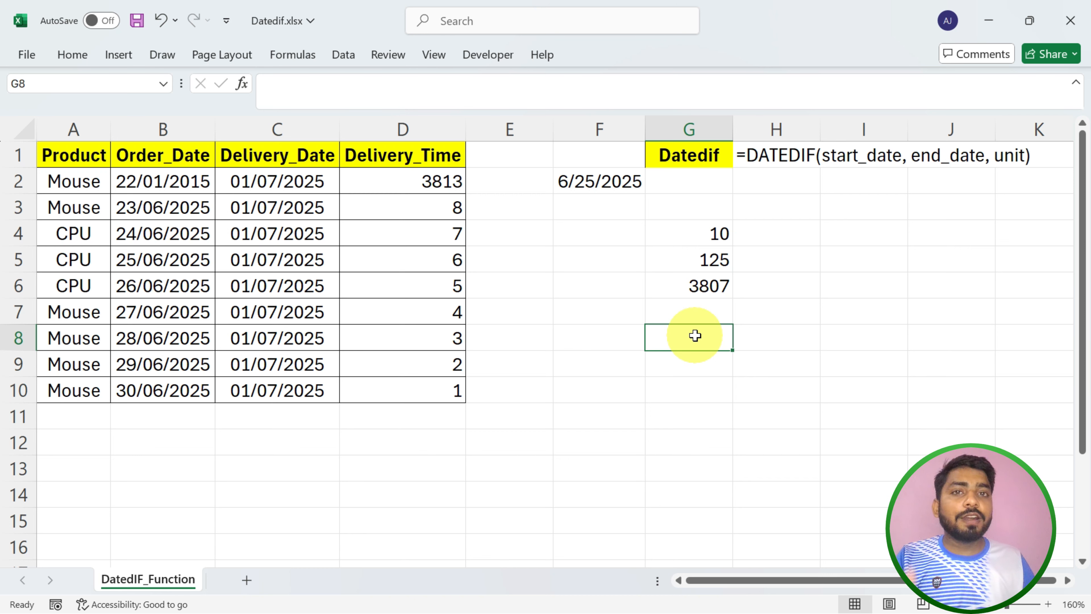
{"action": "left_click", "coordinate": [692, 310]}
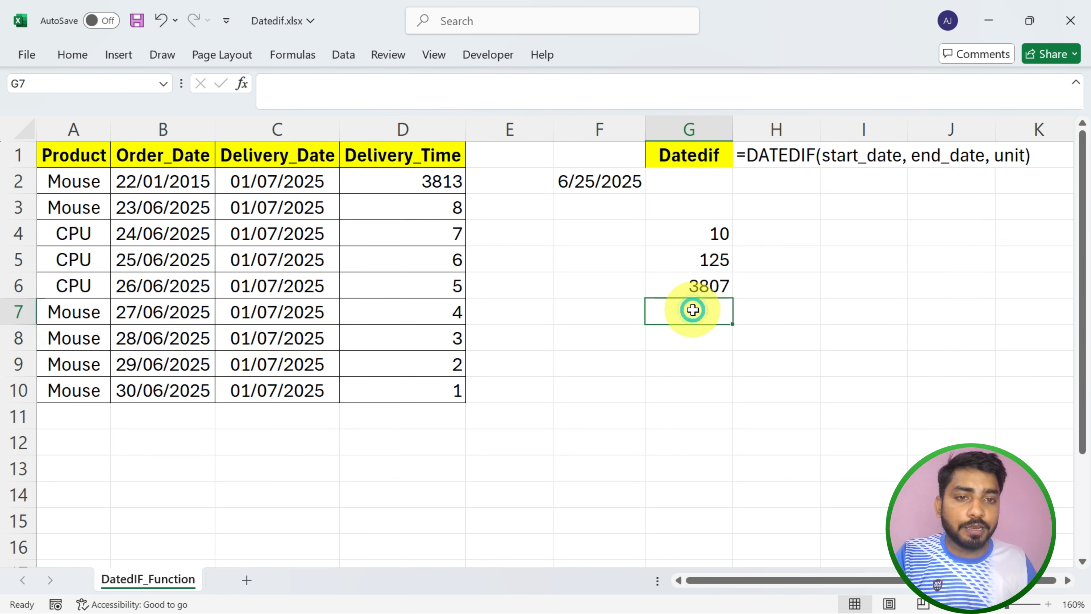
{"action": "left_click", "coordinate": [710, 237]}
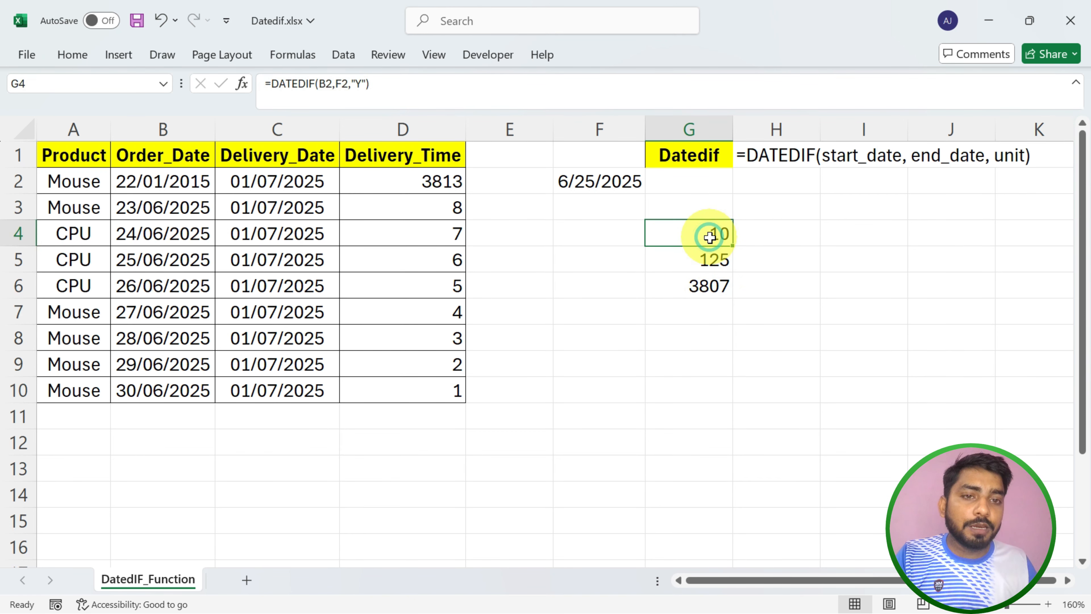
{"action": "left_click", "coordinate": [711, 263]}
{"action": "left_click", "coordinate": [710, 284]}
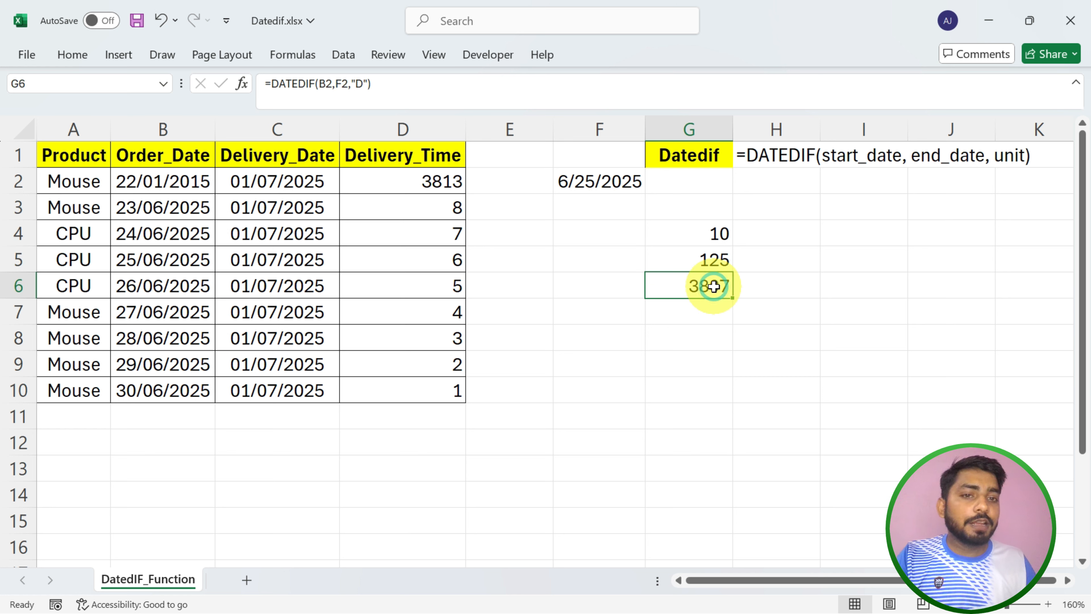
Step: Enter =DATEDIF(B2,F2,"YM") in cell G7 to calculate the months left over after complete years between the first order date and today
{"action": "left_click", "coordinate": [711, 318]}
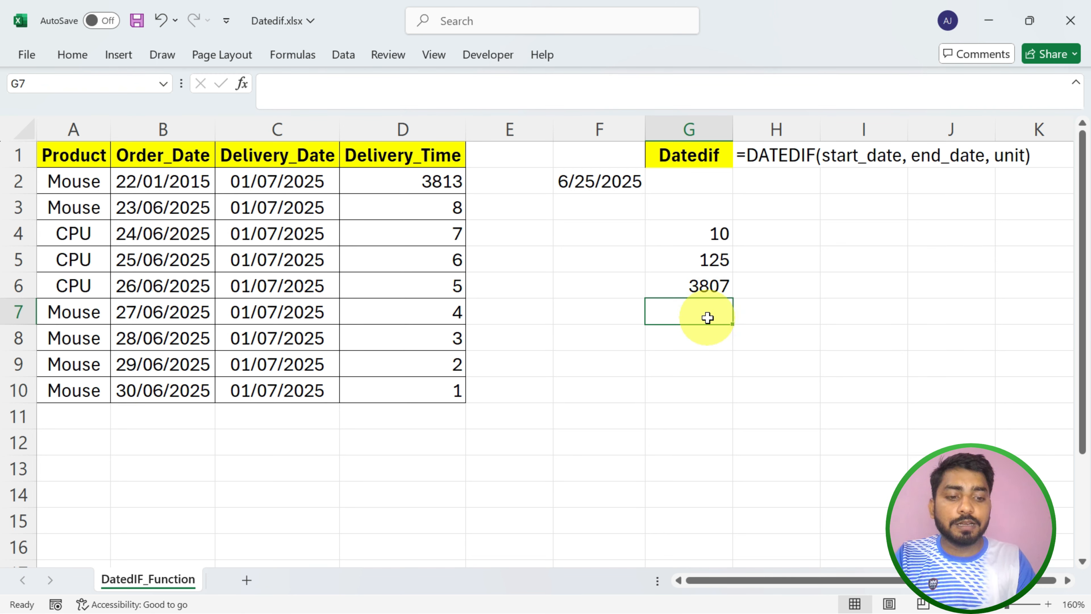
{"action": "type", "text": "=datedif"}
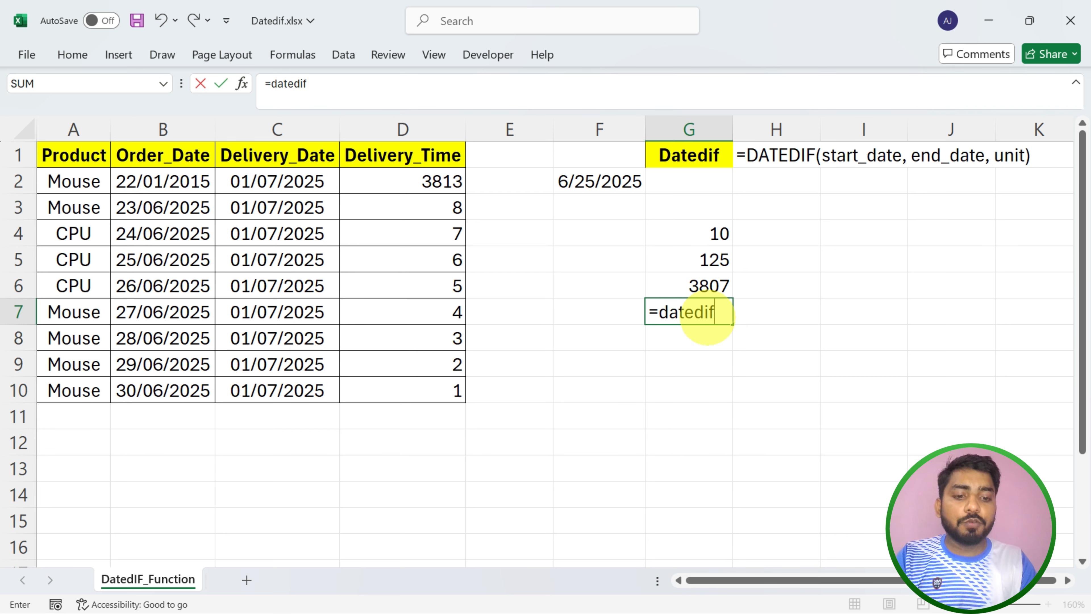
{"action": "type", "text": "("}
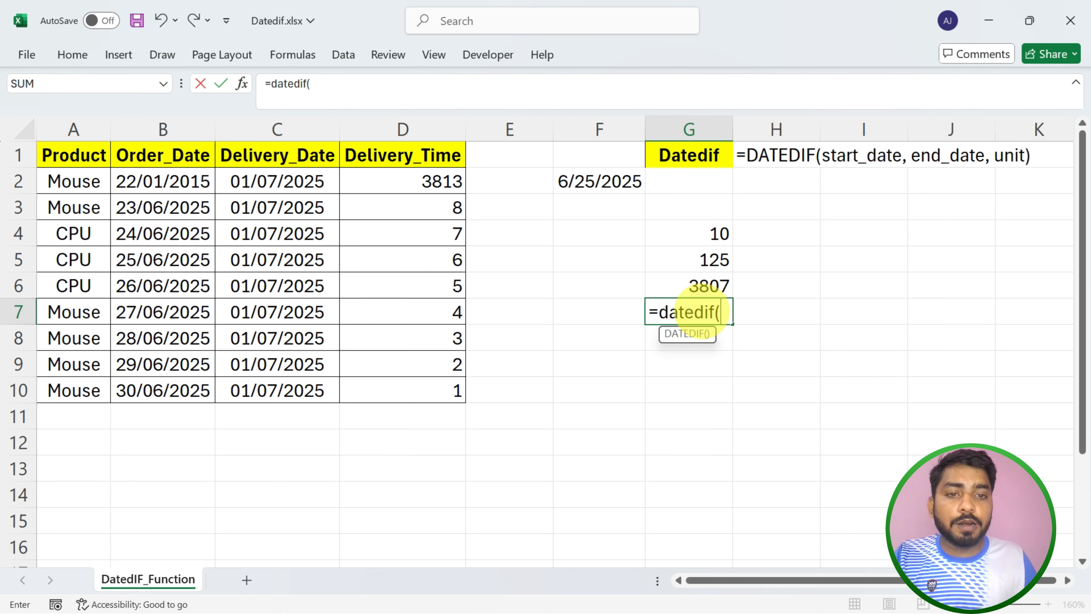
{"action": "left_click", "coordinate": [164, 179]}
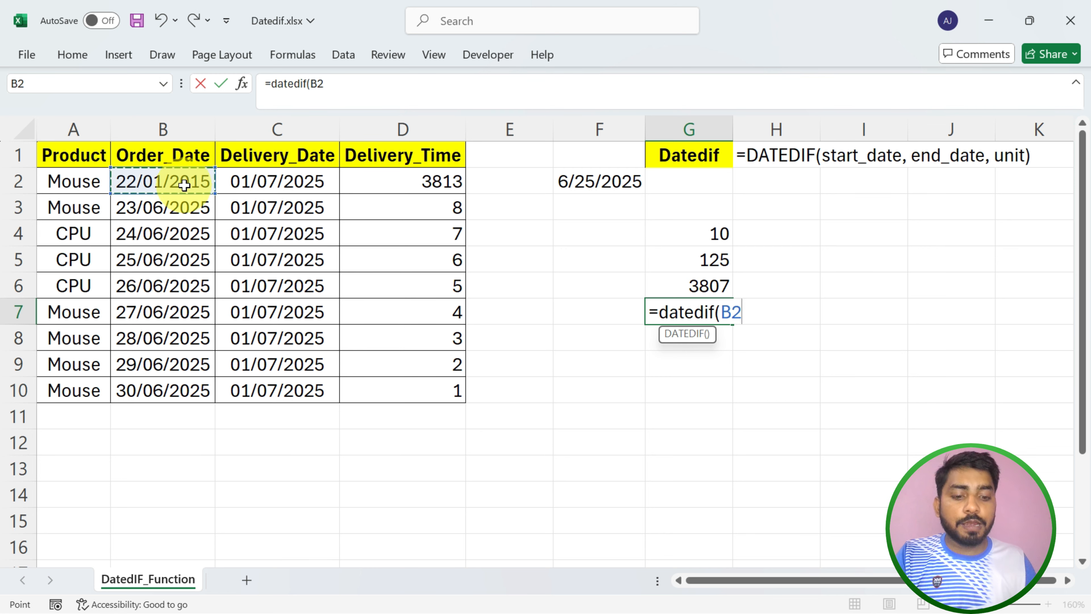
{"action": "type", "text": ","}
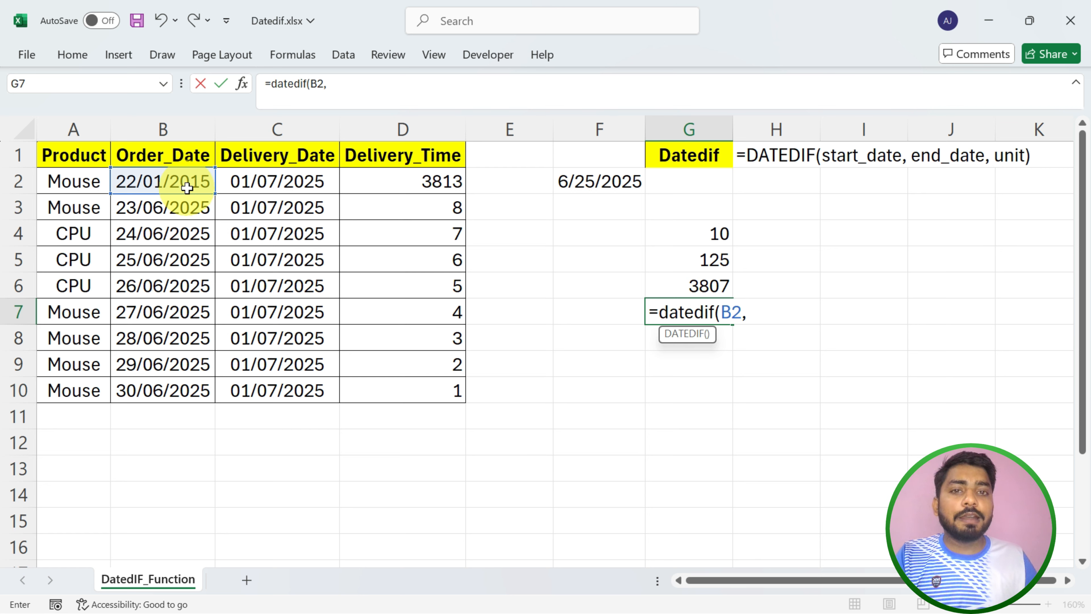
{"action": "left_click", "coordinate": [585, 180]}
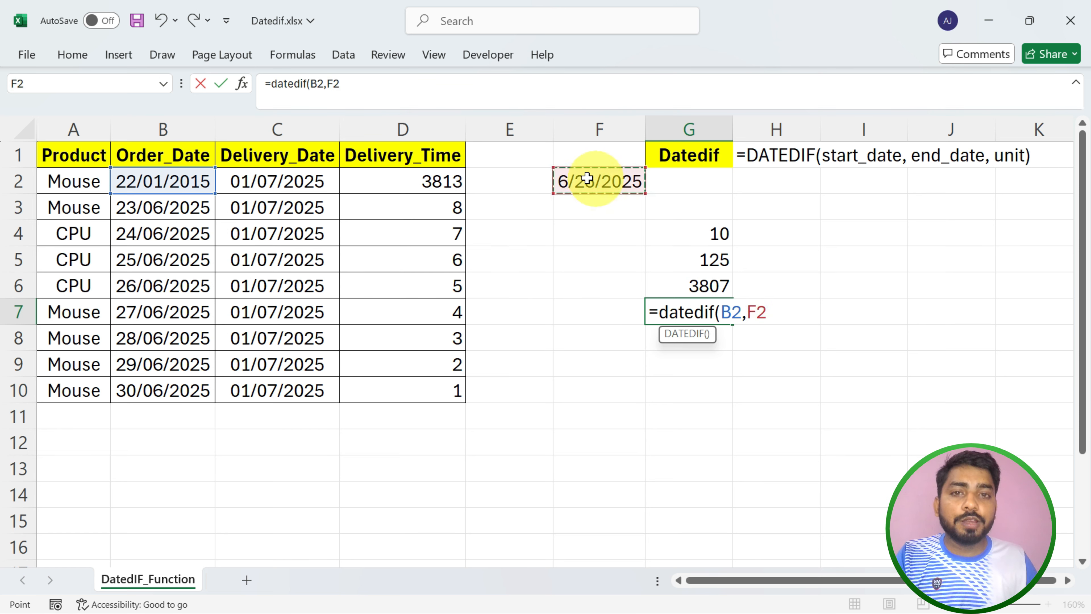
{"action": "type", "text": ","}
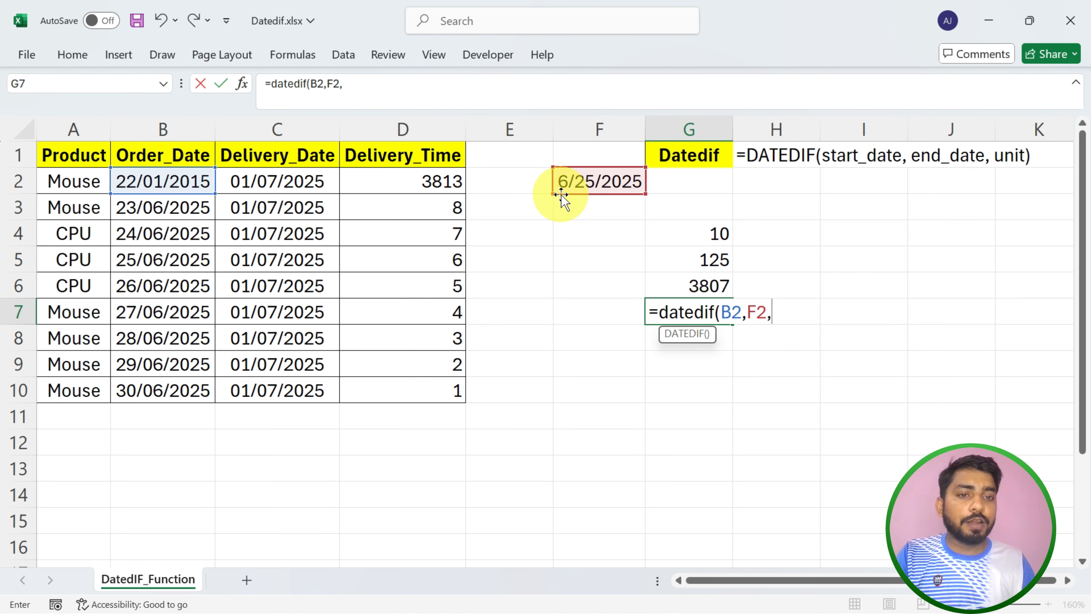
{"action": "type", "text": "\""}
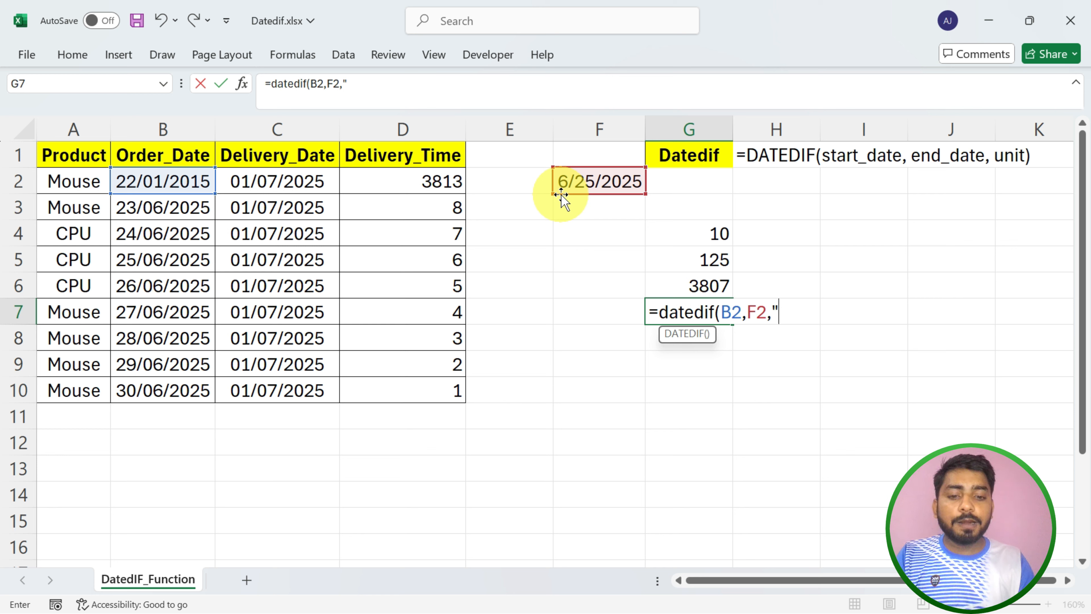
{"action": "type", "text": "YM"}
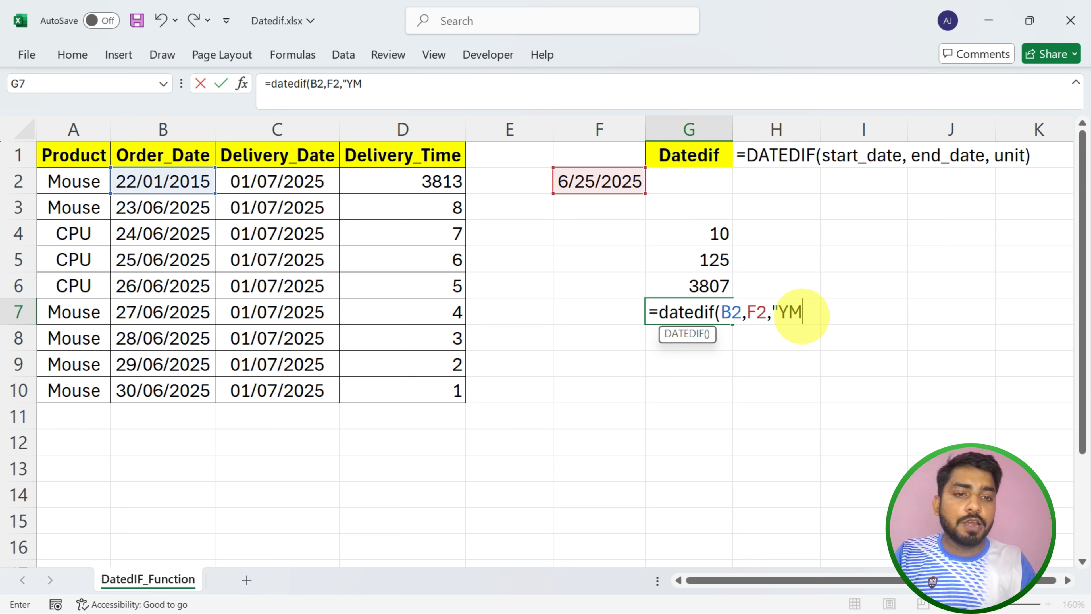
{"action": "type", "text": ")"}
{"action": "key", "text": "Return"}
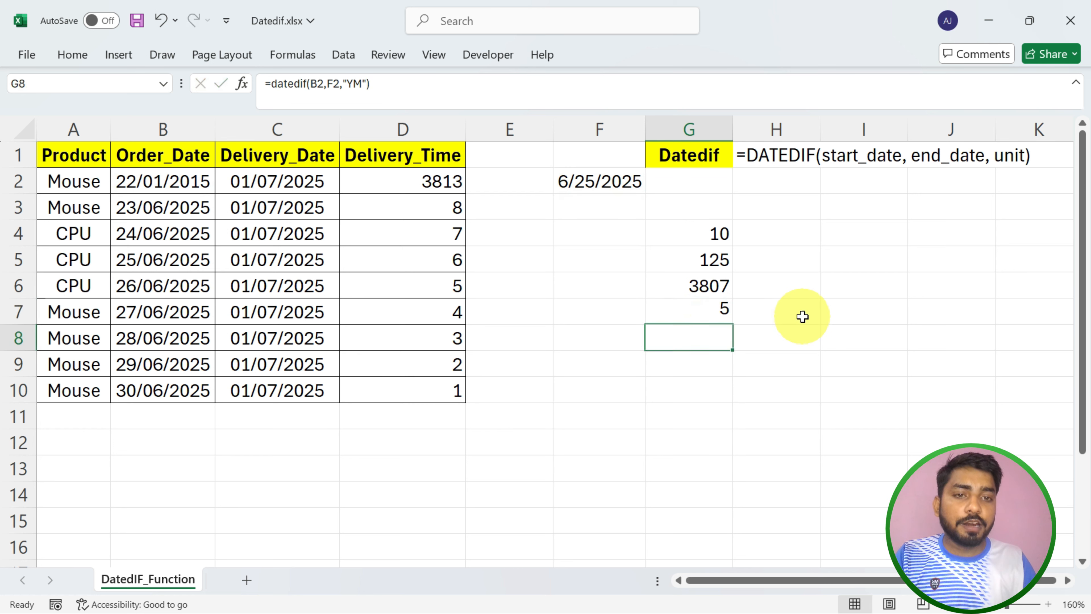
Step: Compare the YM calculation in G7 with today's date in F2 and the first order date in B2
{"action": "key", "text": "Up"}
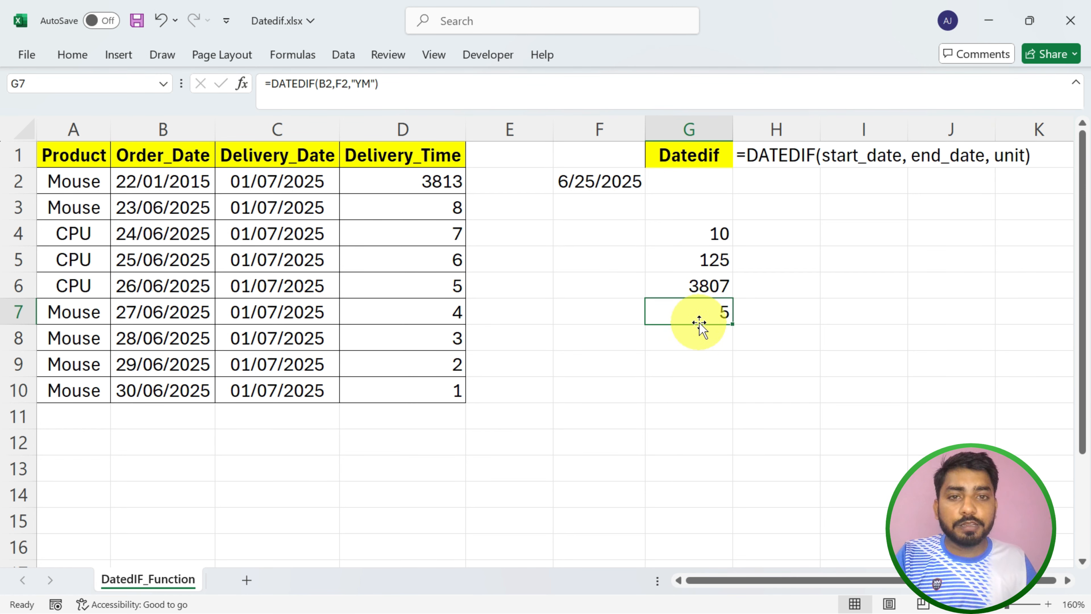
{"action": "left_click", "coordinate": [618, 189]}
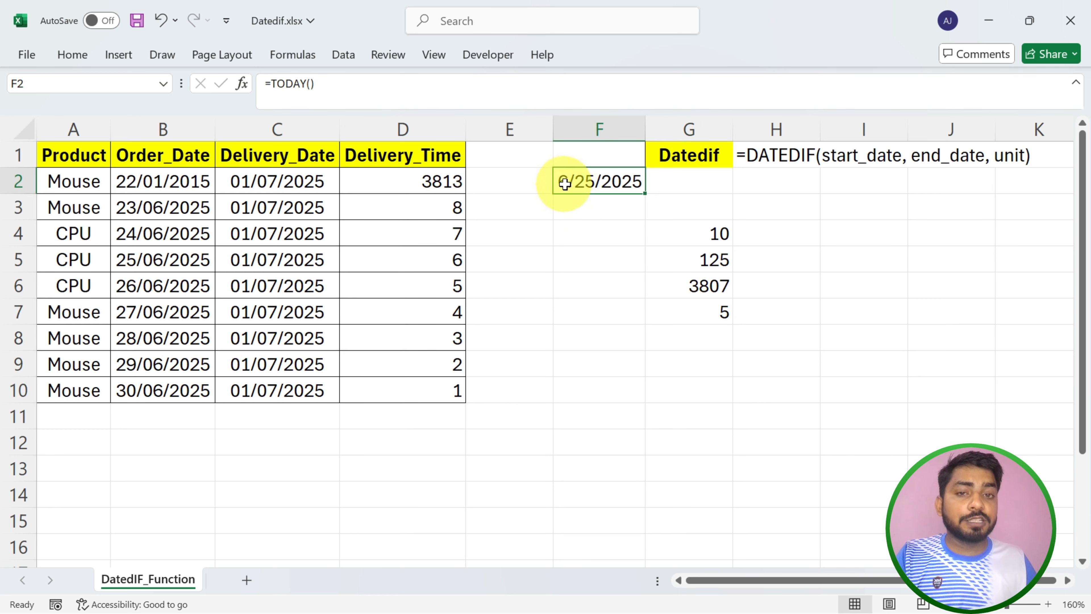
{"action": "left_click", "coordinate": [160, 180]}
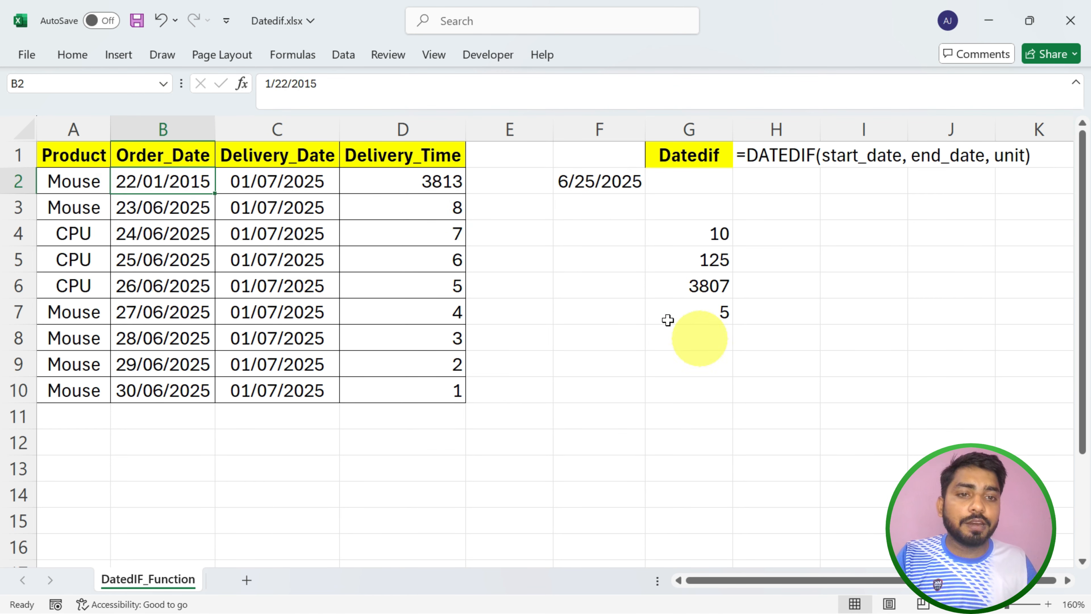
{"action": "left_click", "coordinate": [689, 314]}
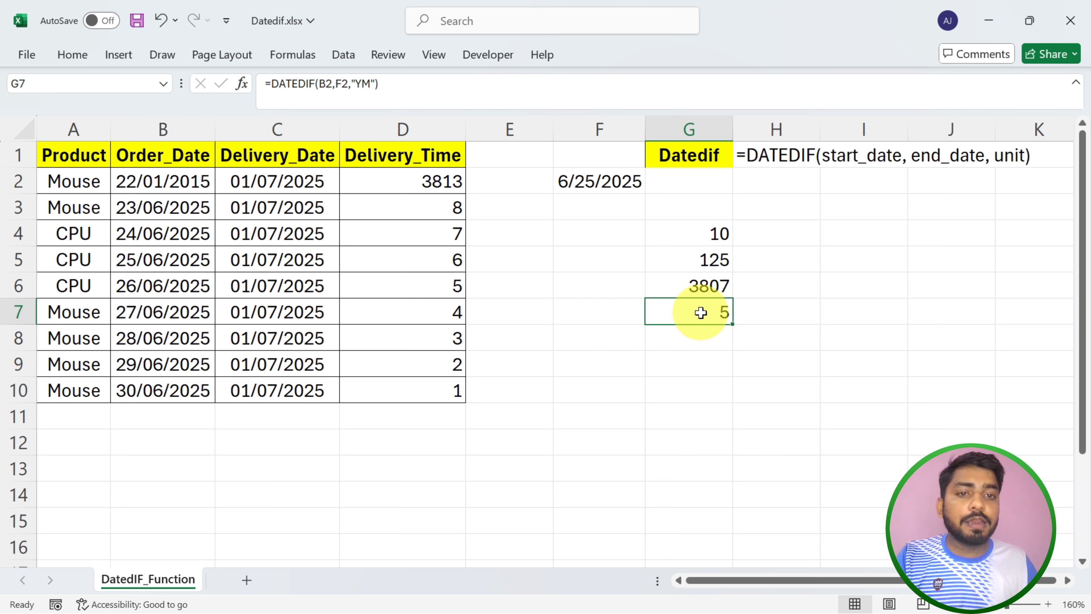
Step: Enter =DATEDIF(B2,F2,"MD") in cell G8 to calculate the days left over after complete months between the first order date and today
{"action": "left_click", "coordinate": [697, 338]}
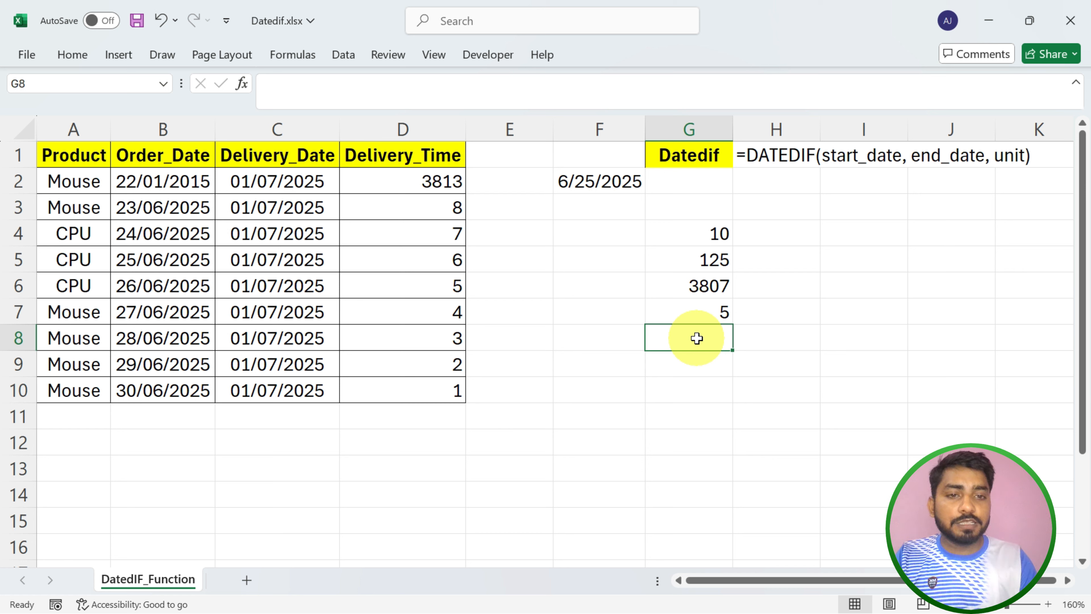
{"action": "type", "text": "="}
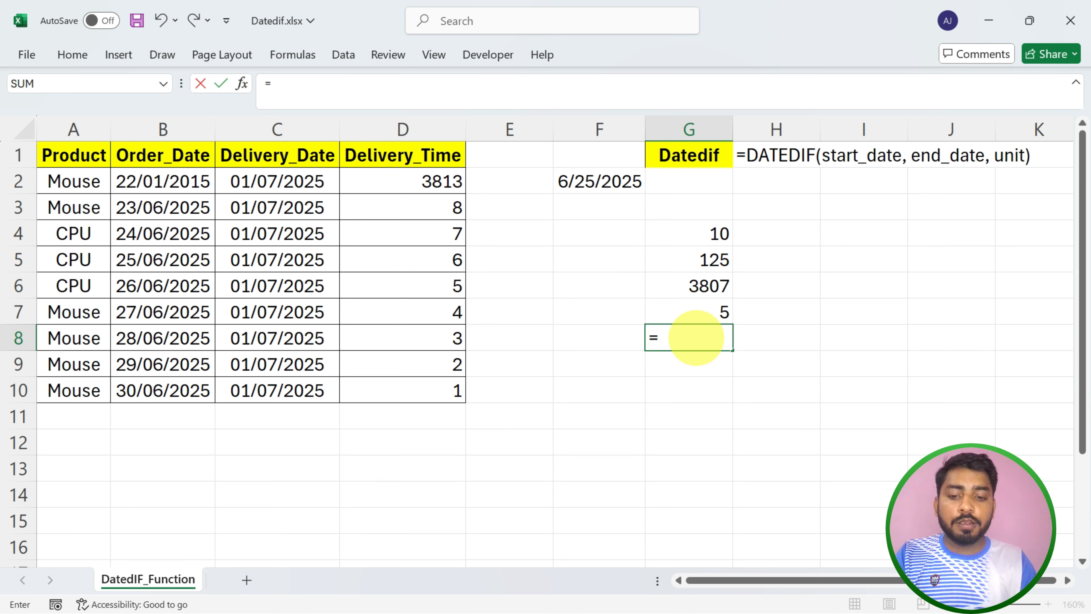
{"action": "type", "text": "datedif"}
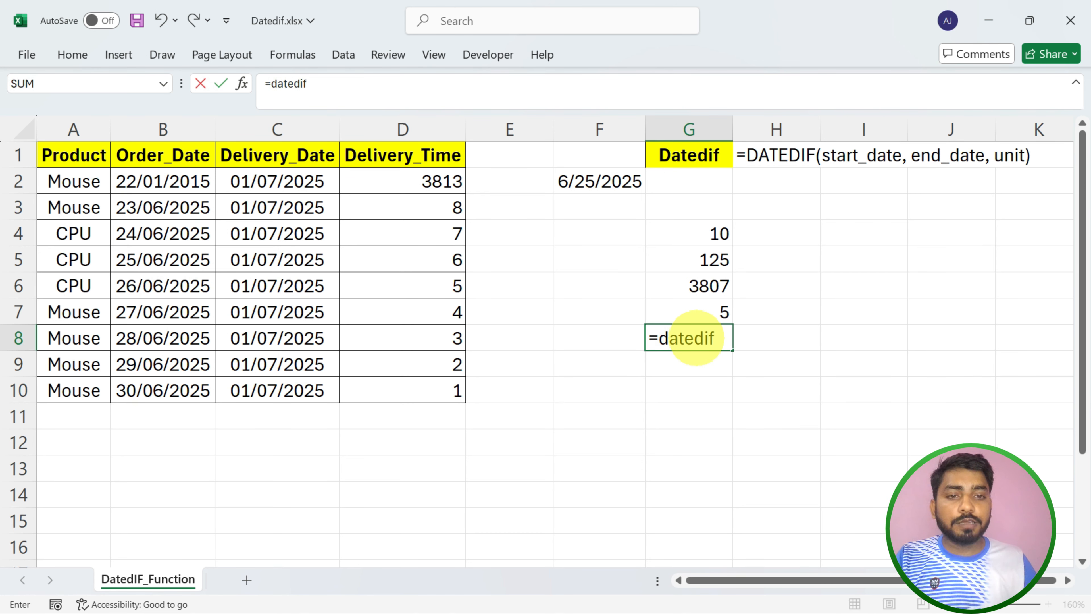
{"action": "type", "text": "("}
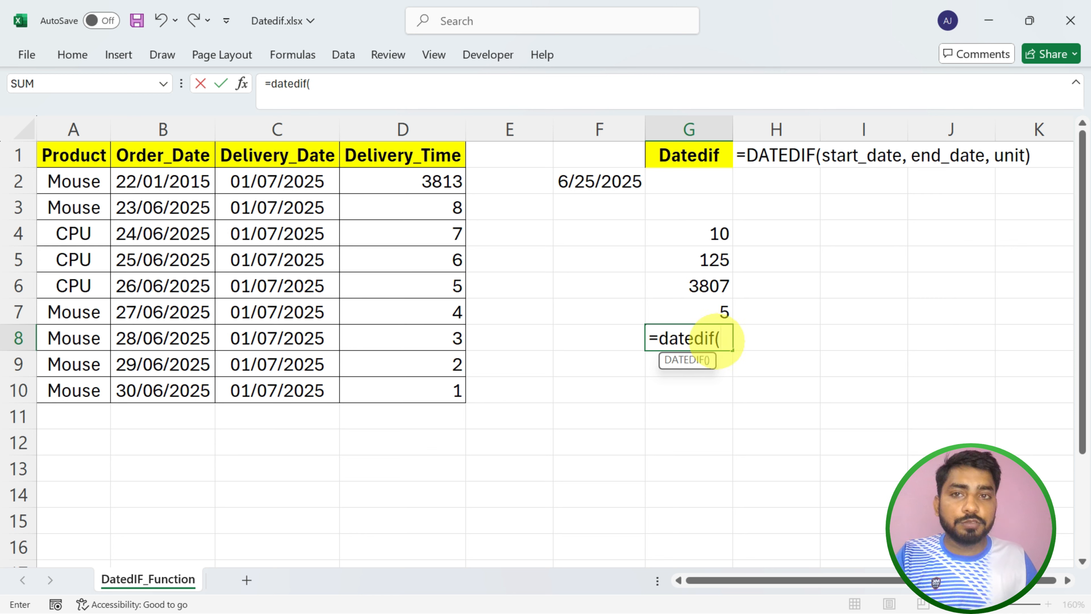
{"action": "left_click", "coordinate": [171, 184]}
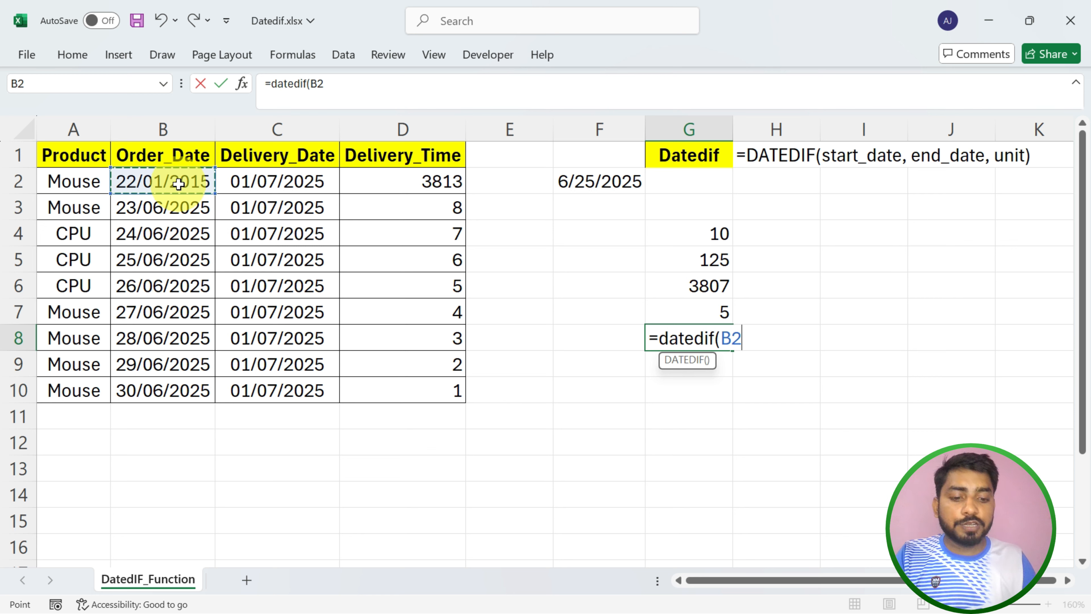
{"action": "type", "text": ","}
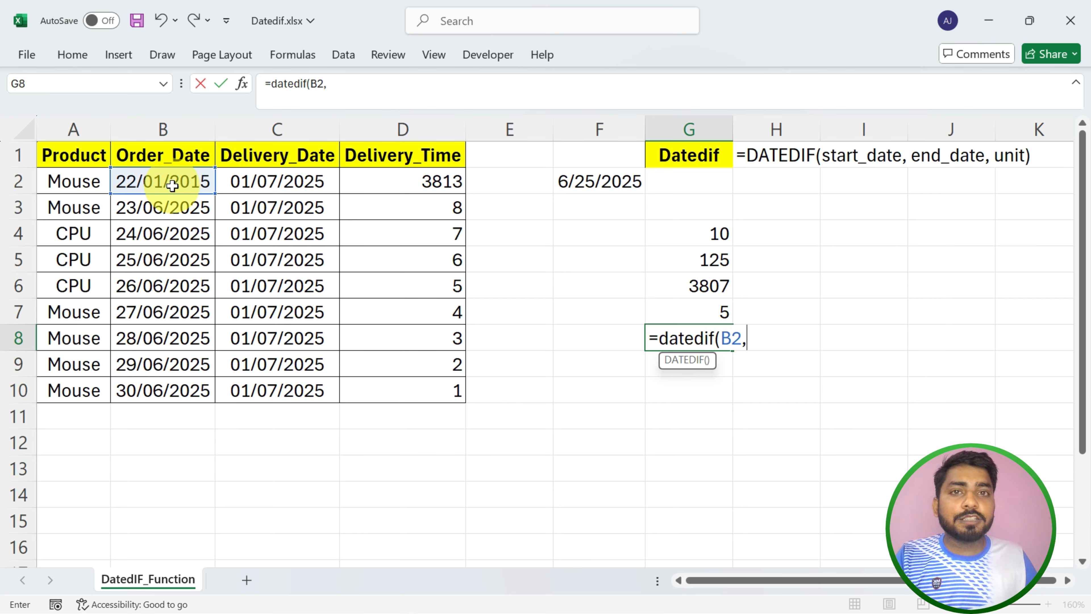
{"action": "left_click", "coordinate": [605, 181]}
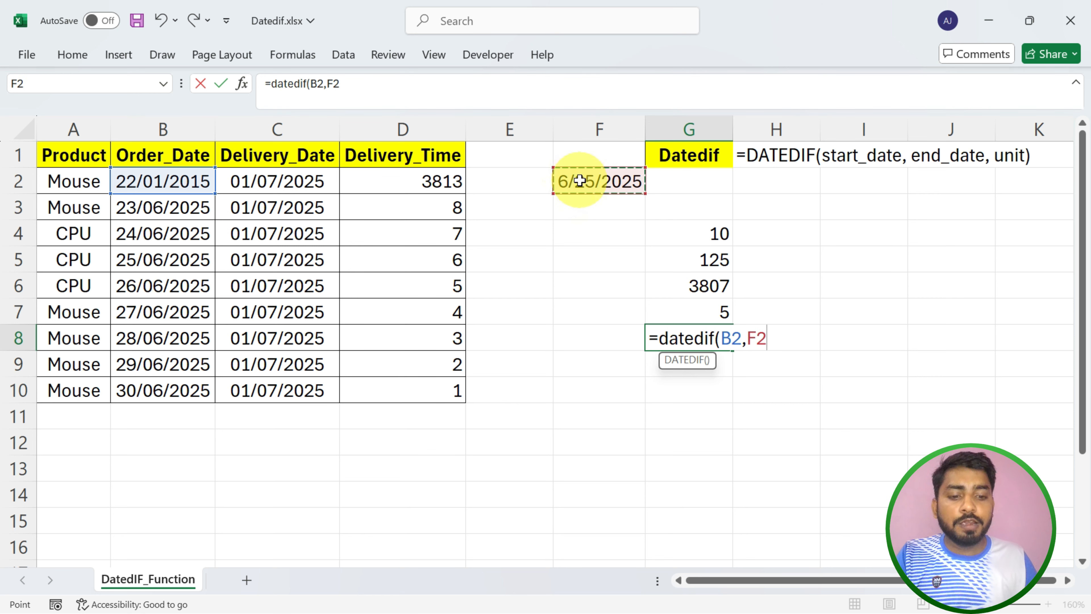
{"action": "type", "text": ","}
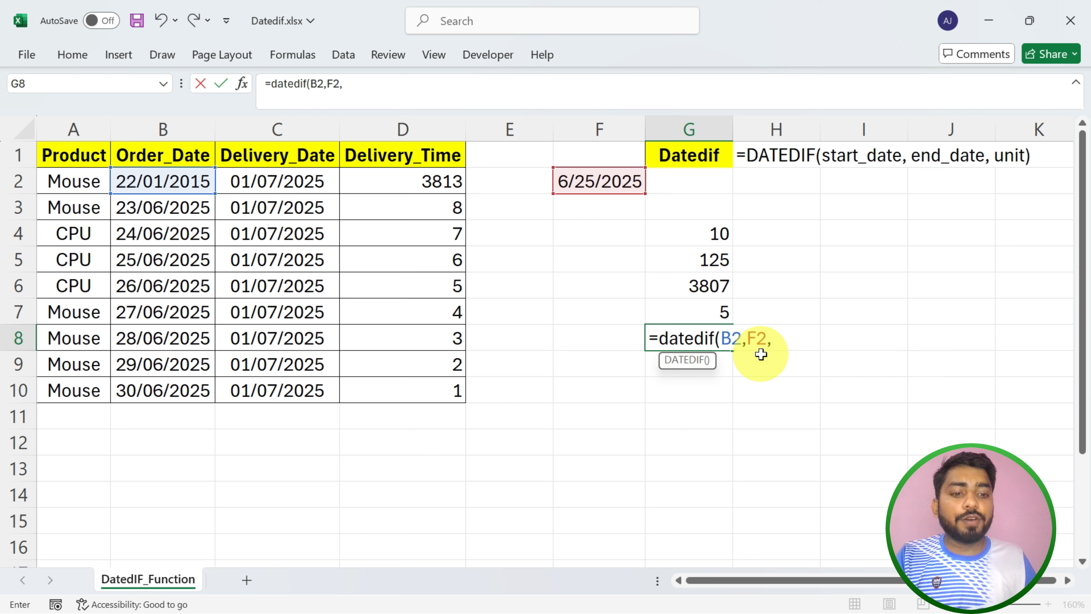
{"action": "type", "text": "\""}
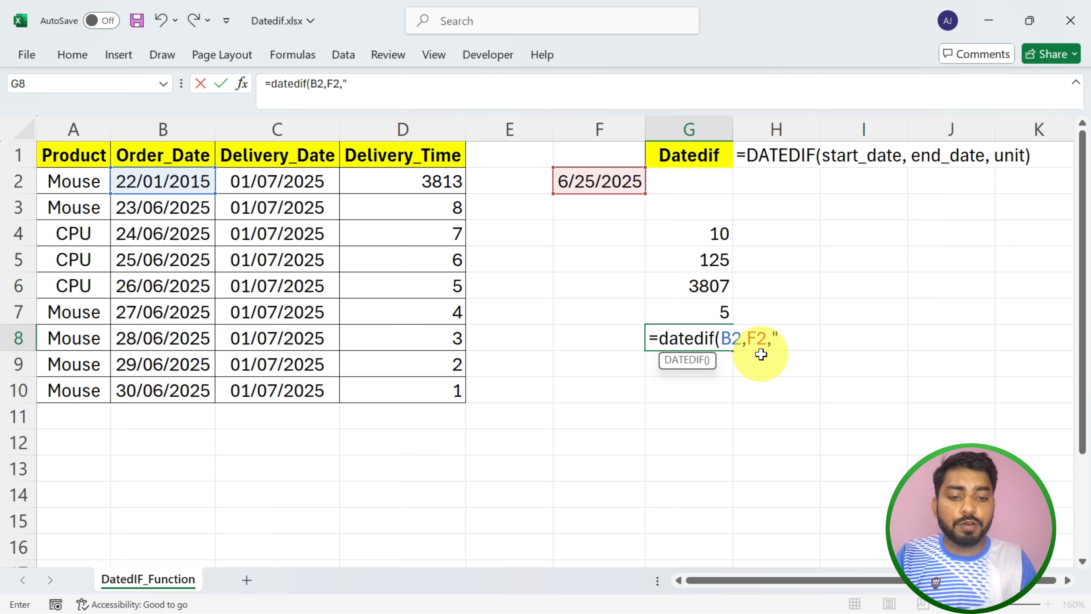
{"action": "type", "text": "MD"}
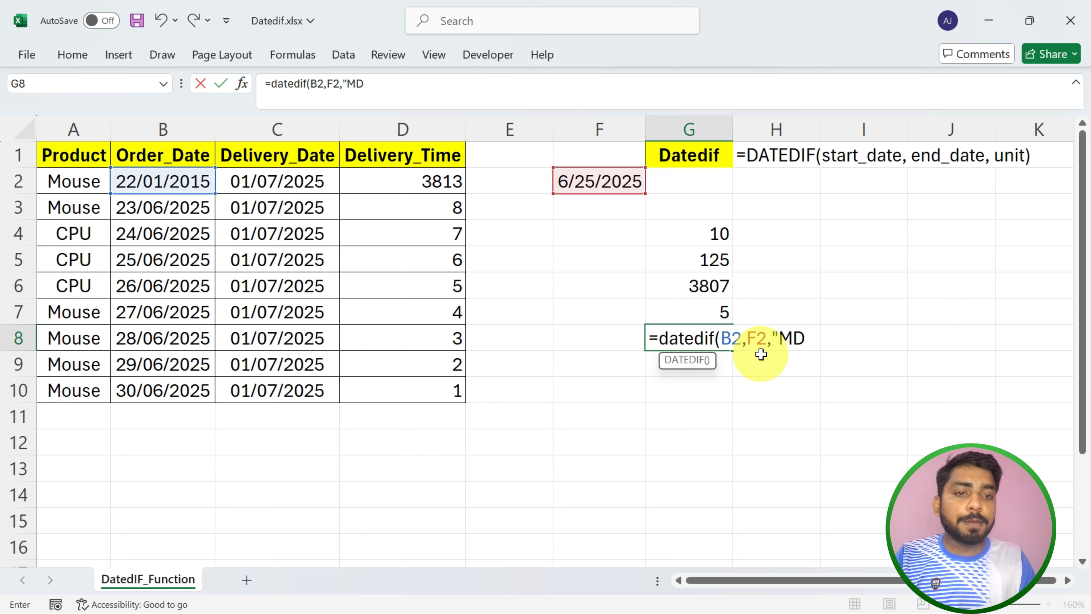
{"action": "type", "text": "\")"}
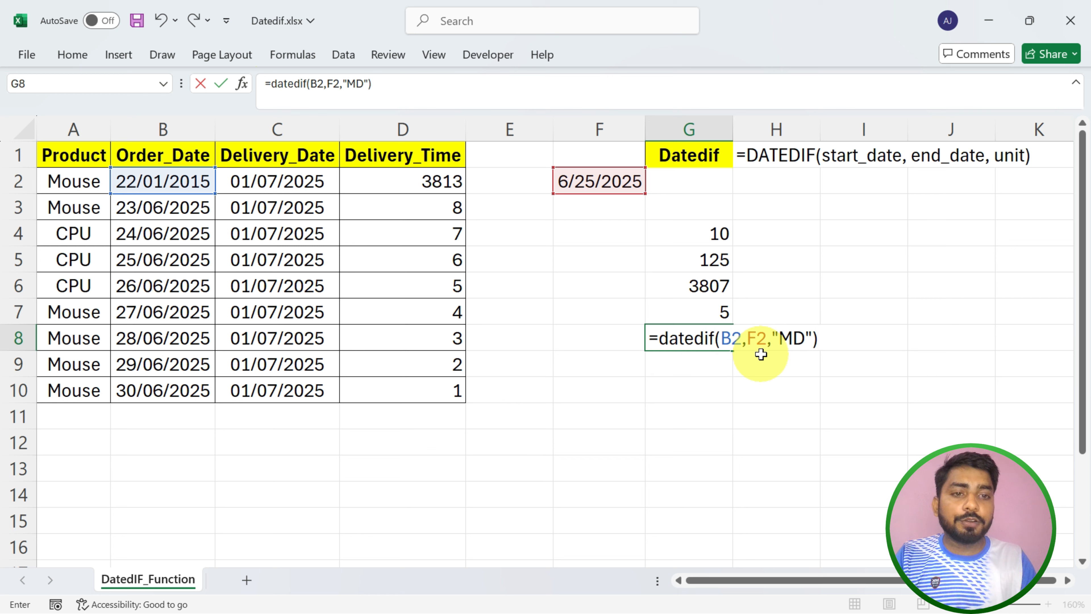
{"action": "key", "text": "Return"}
{"action": "key", "text": "Up"}
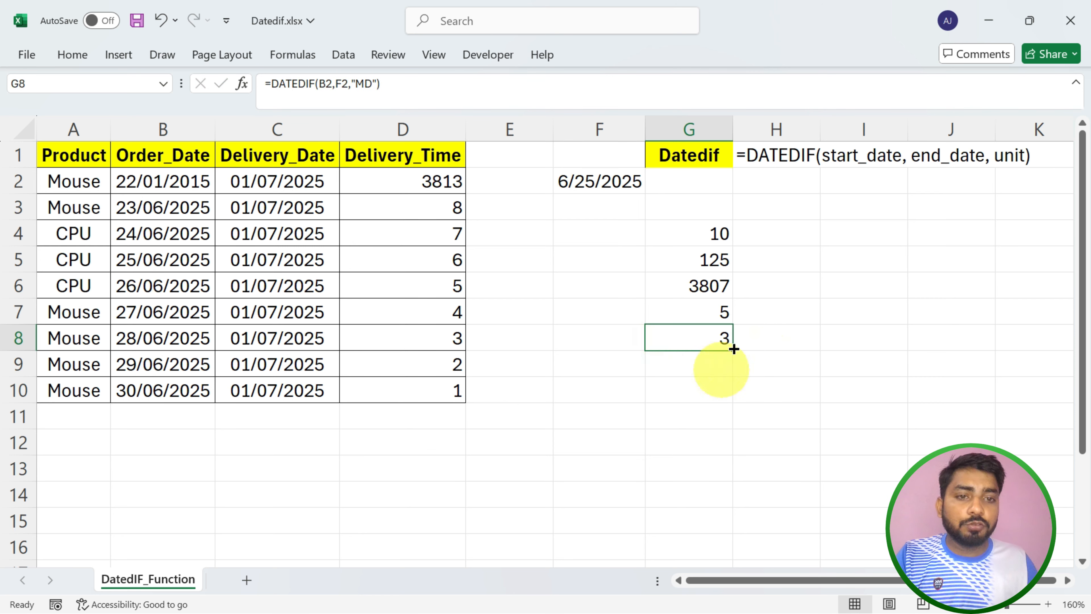
Step: Compare the MD calculation in G8 with today's date in F2 and the first order date in B2
{"action": "left_click", "coordinate": [710, 343]}
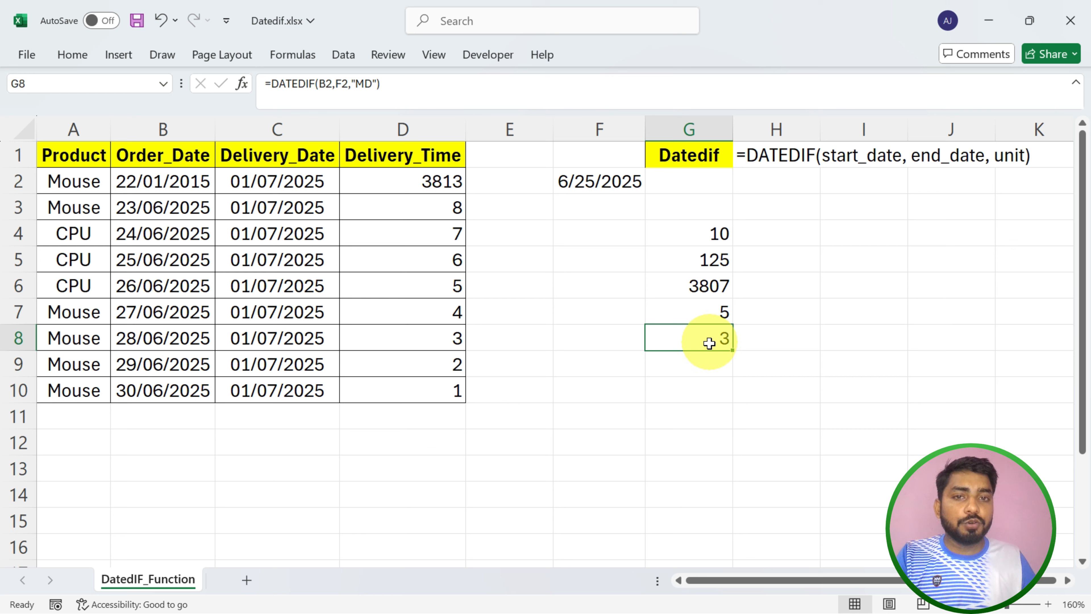
{"action": "left_click", "coordinate": [602, 195]}
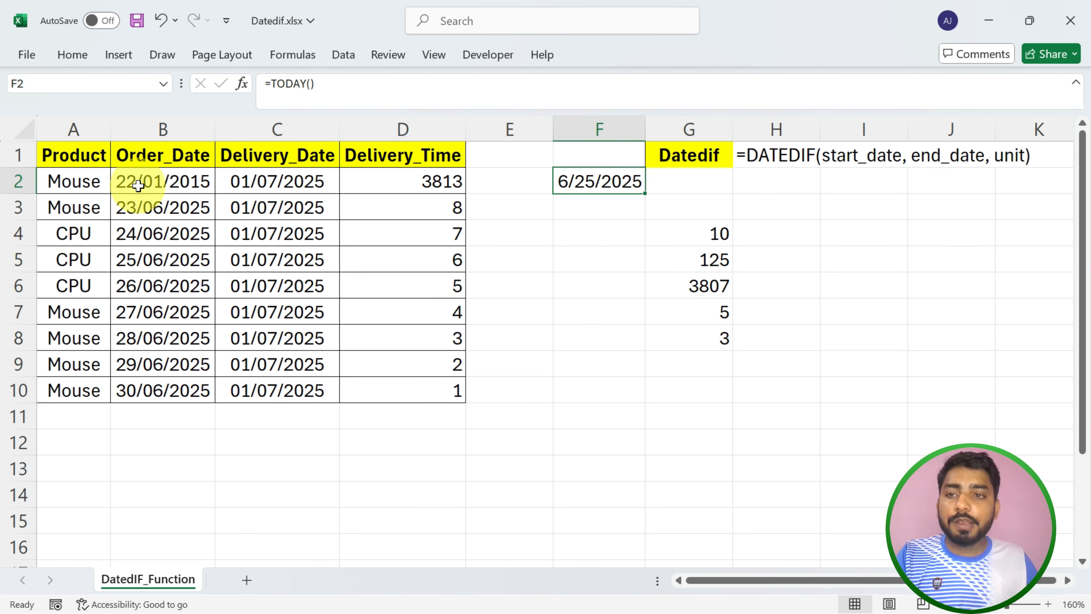
{"action": "left_click", "coordinate": [146, 193]}
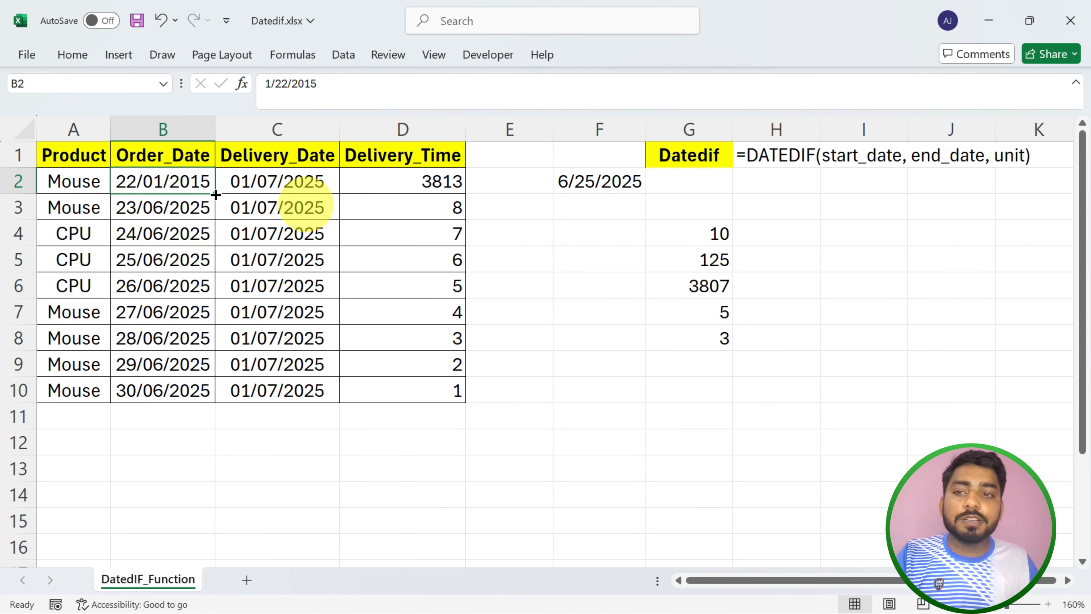
{"action": "left_click", "coordinate": [696, 342]}
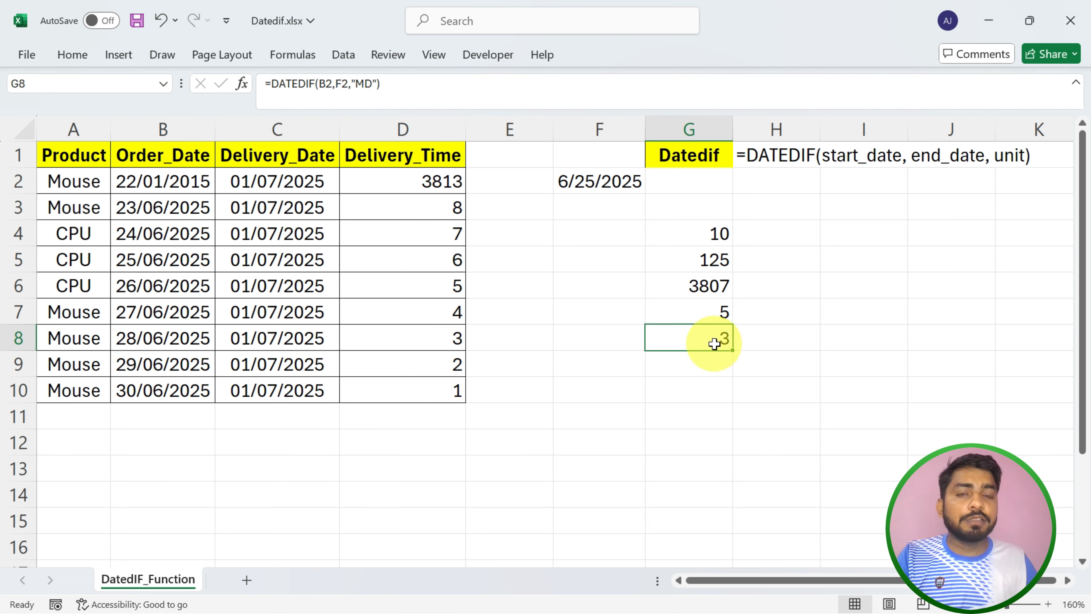
{"action": "left_click", "coordinate": [767, 347]}
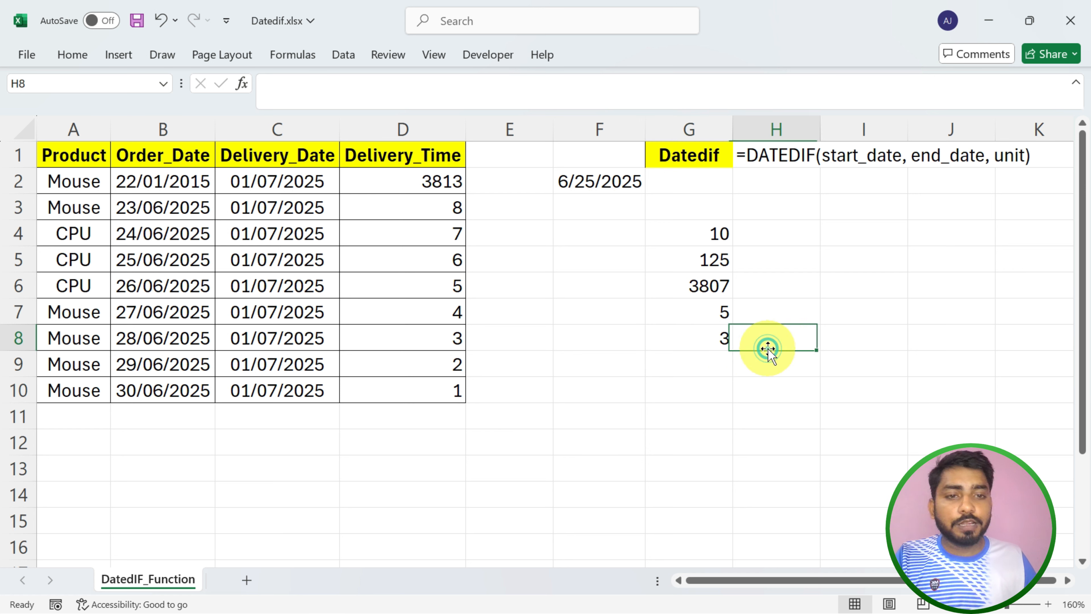
Step: Enter the date 01-01-2001 in cell F10 as a start date to compare with today's date in F2
{"action": "left_click", "coordinate": [593, 396]}
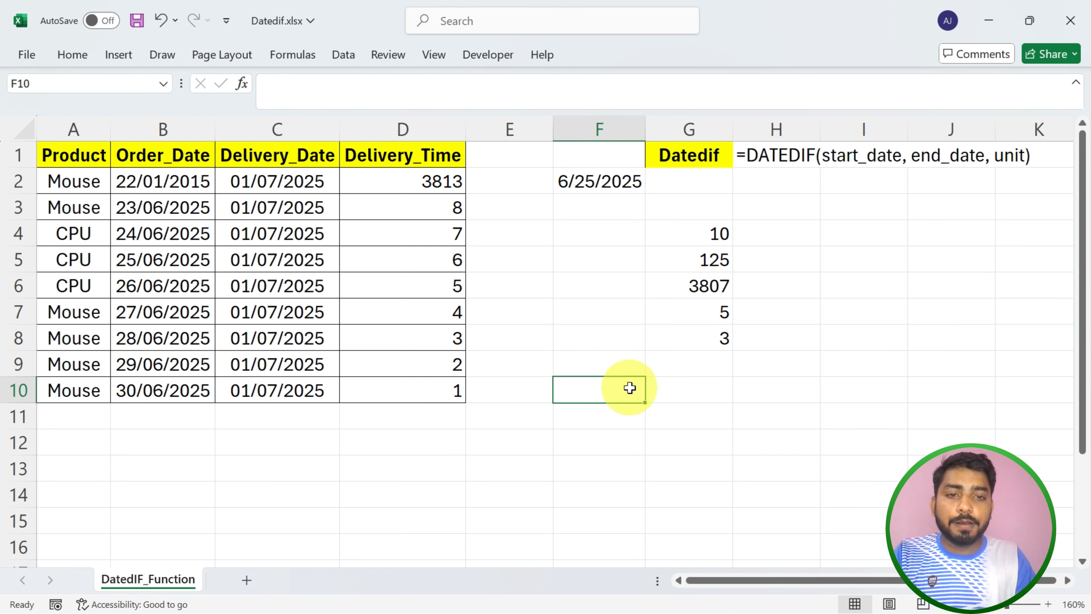
{"action": "type", "text": "01-"}
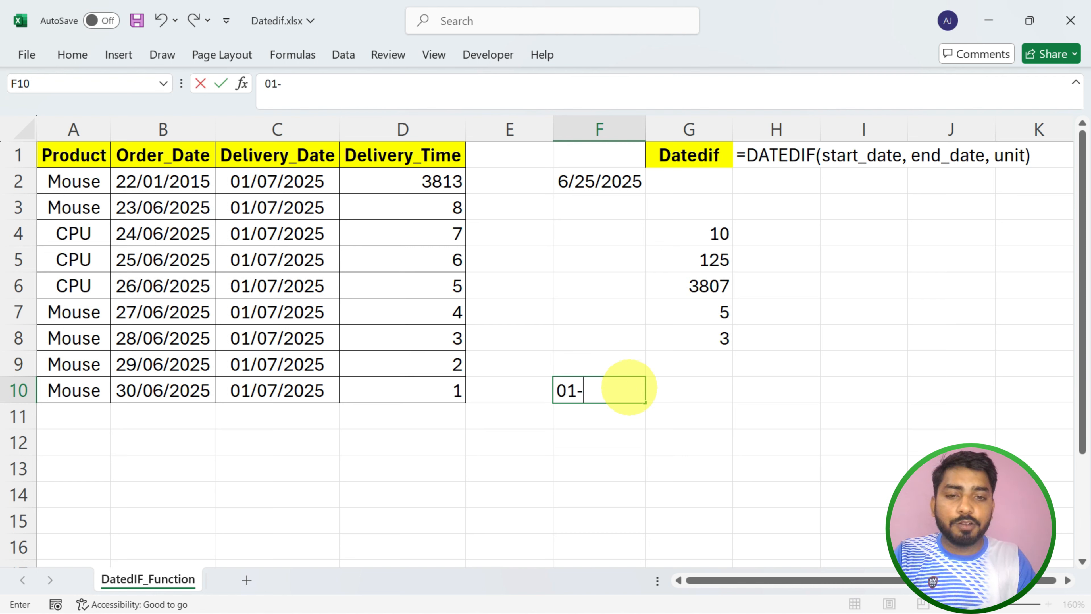
{"action": "type", "text": "01-"}
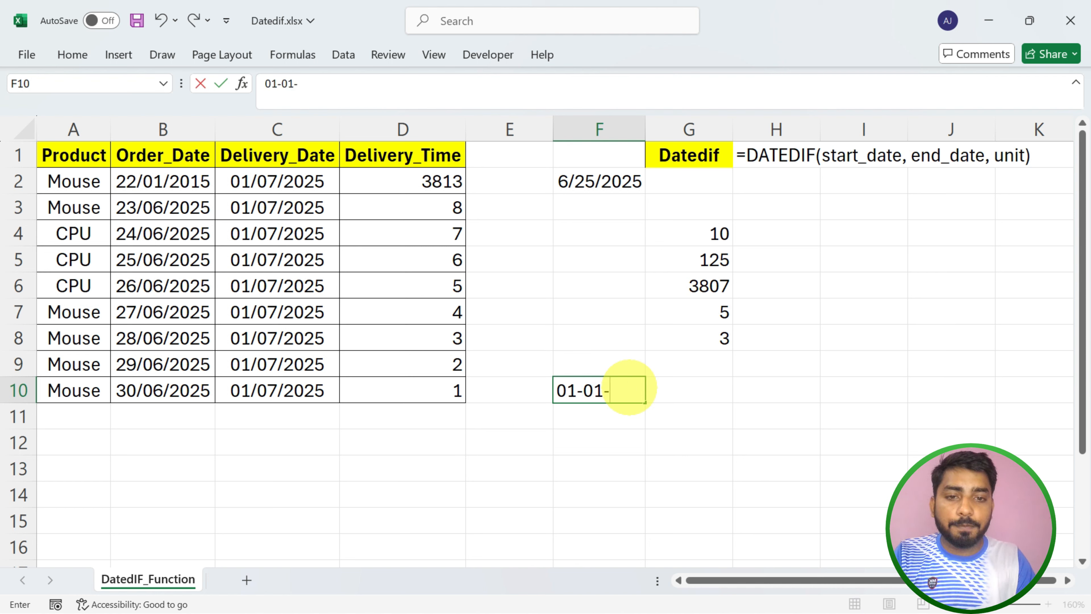
{"action": "type", "text": "2001"}
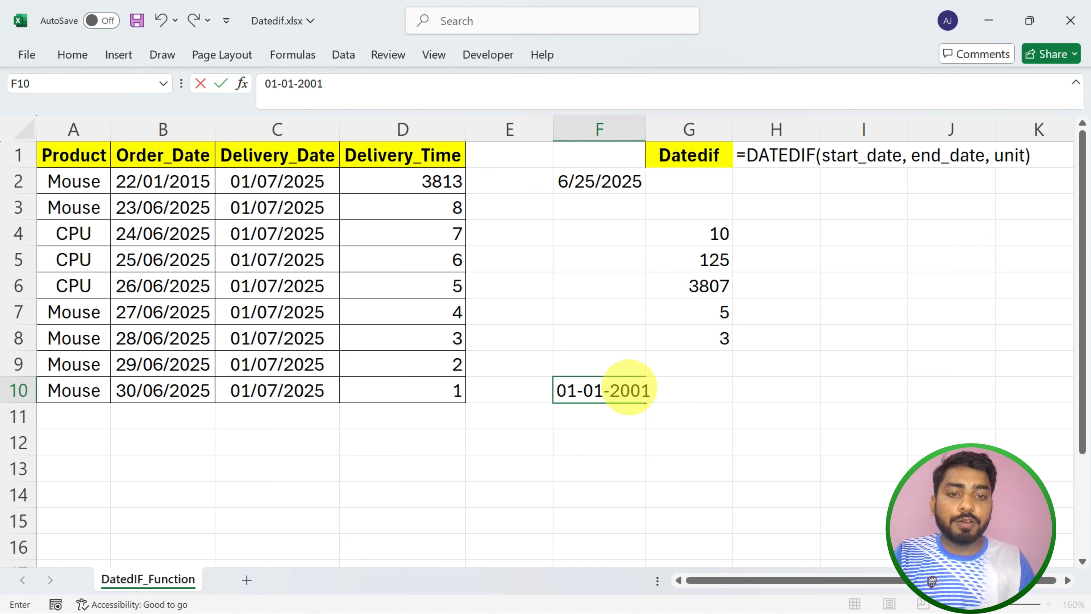
{"action": "key", "text": "Return"}
{"action": "left_click", "coordinate": [628, 390]}
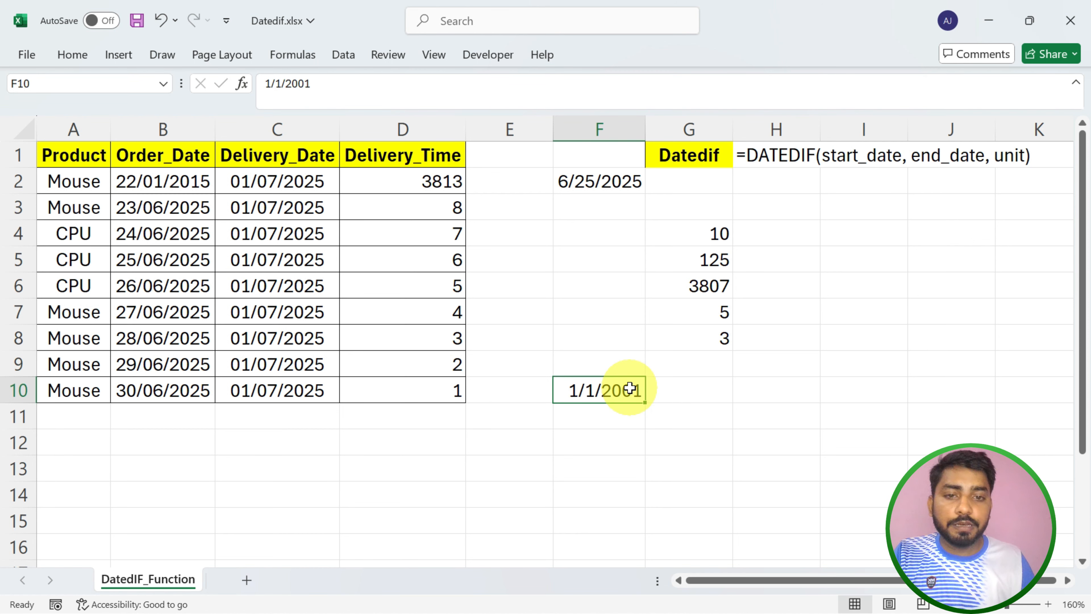
{"action": "left_click", "coordinate": [684, 397]}
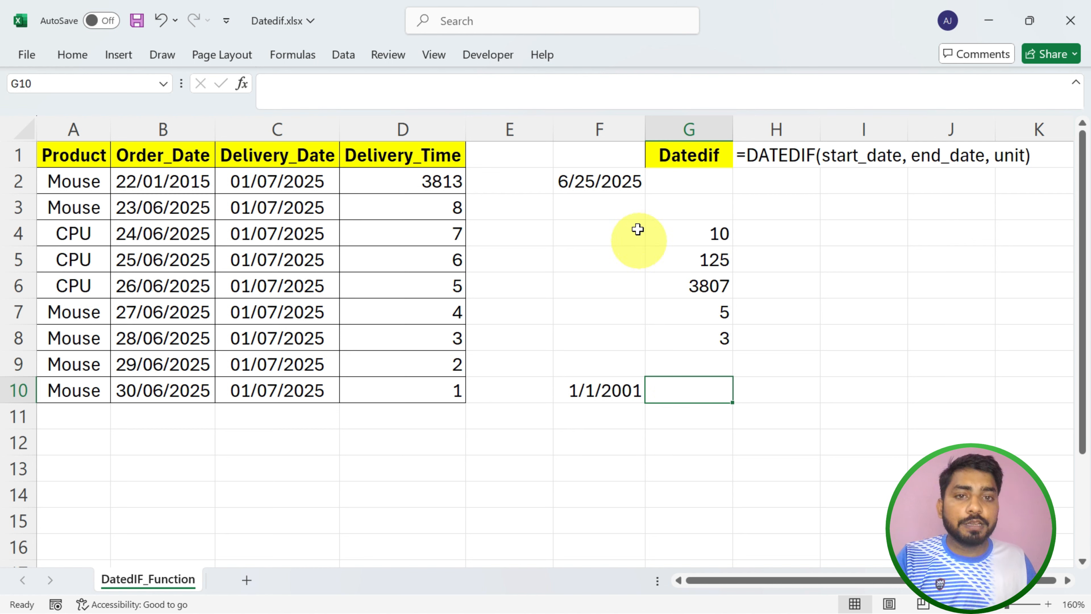
{"action": "left_click", "coordinate": [621, 183]}
{"action": "left_click", "coordinate": [683, 392]}
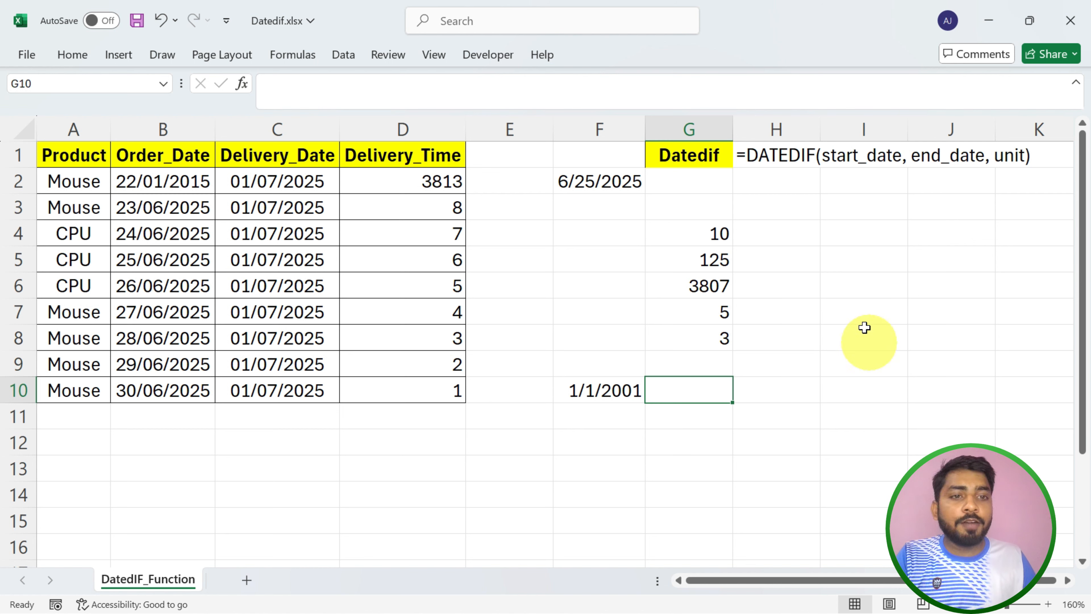
Step: Enter the sample texts ab in cell I7 and cd in cell I8
{"action": "left_click", "coordinate": [841, 318]}
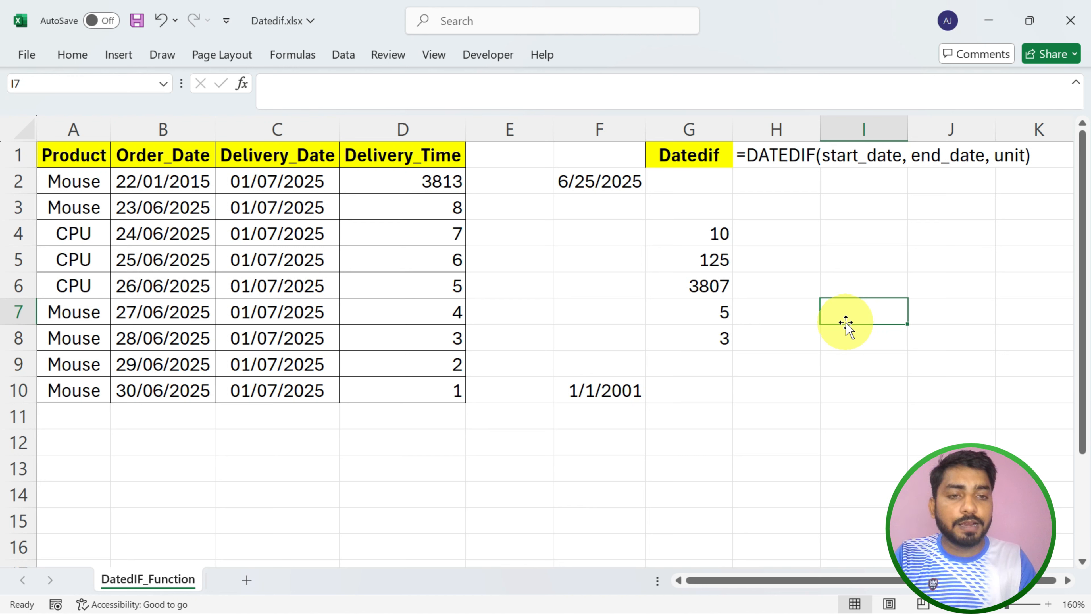
{"action": "type", "text": "ab"}
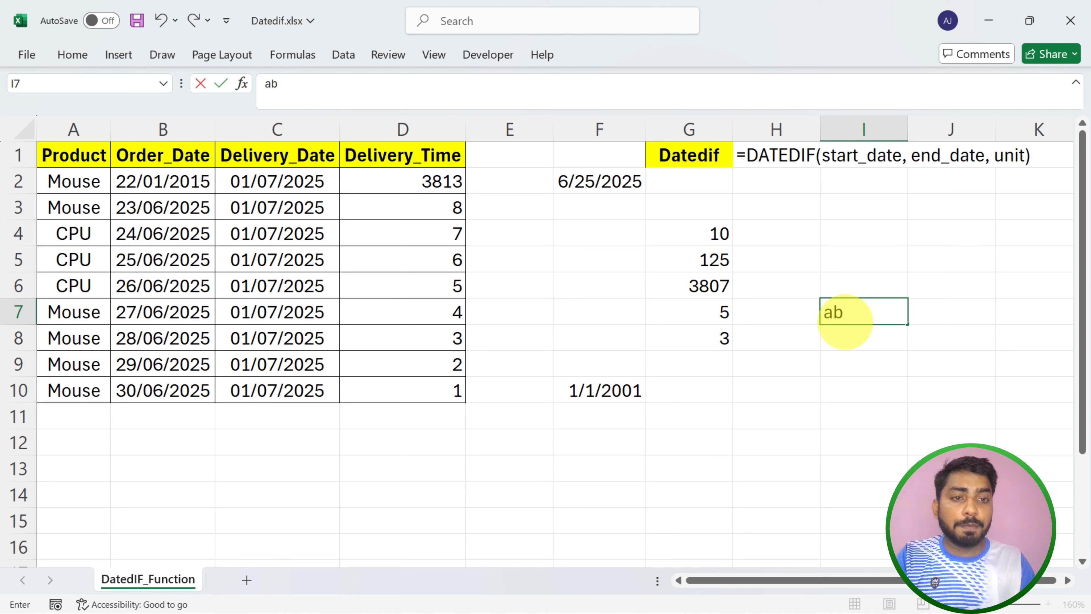
{"action": "key", "text": "Return"}
{"action": "type", "text": "cd"}
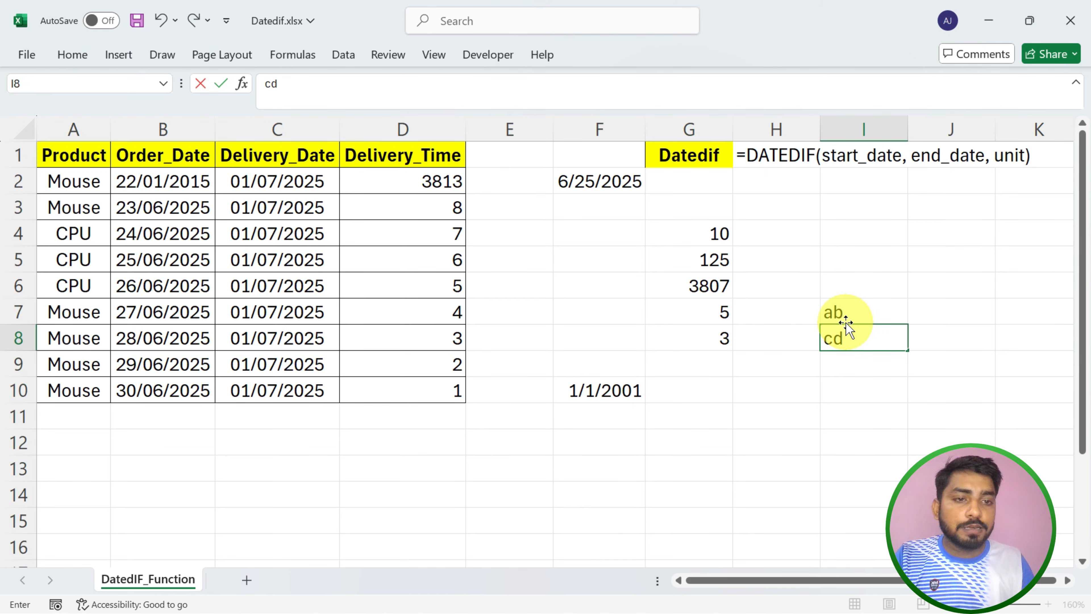
{"action": "key", "text": "Return"}
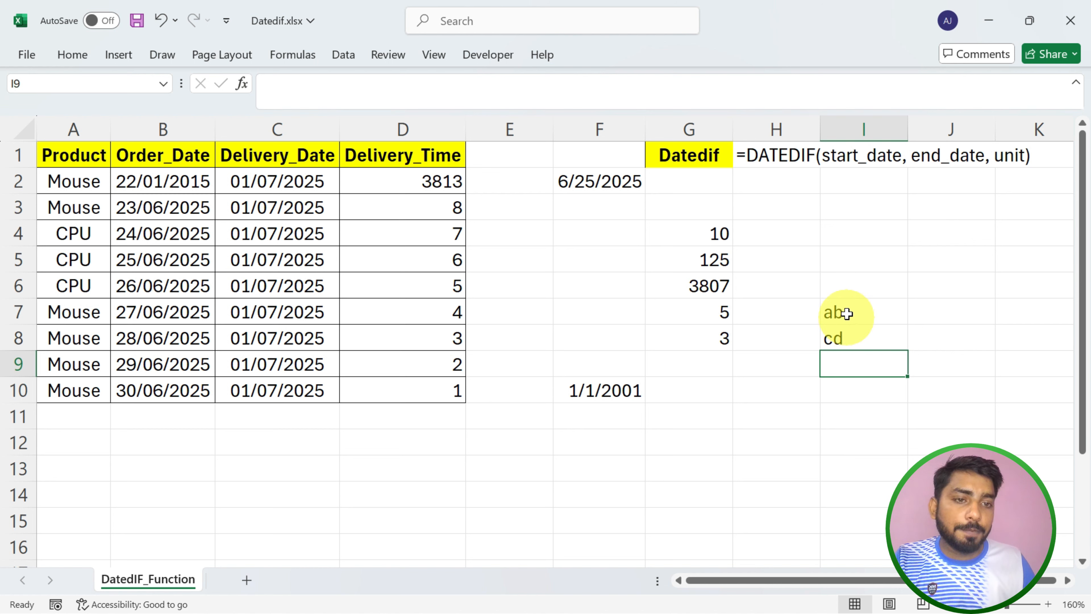
Step: Join the two sample texts in cell I9 with the formula =I7&I8 and check it against its source cells
{"action": "left_click_drag", "start_coordinate": [838, 313], "coordinate": [882, 326]}
{"action": "left_click", "coordinate": [841, 362]}
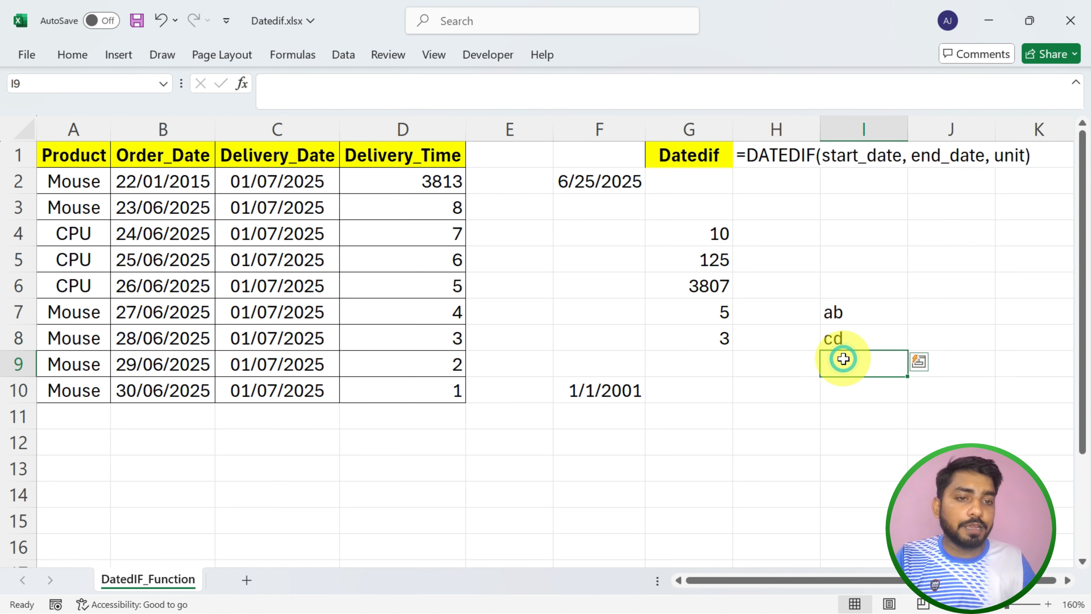
{"action": "type", "text": "="}
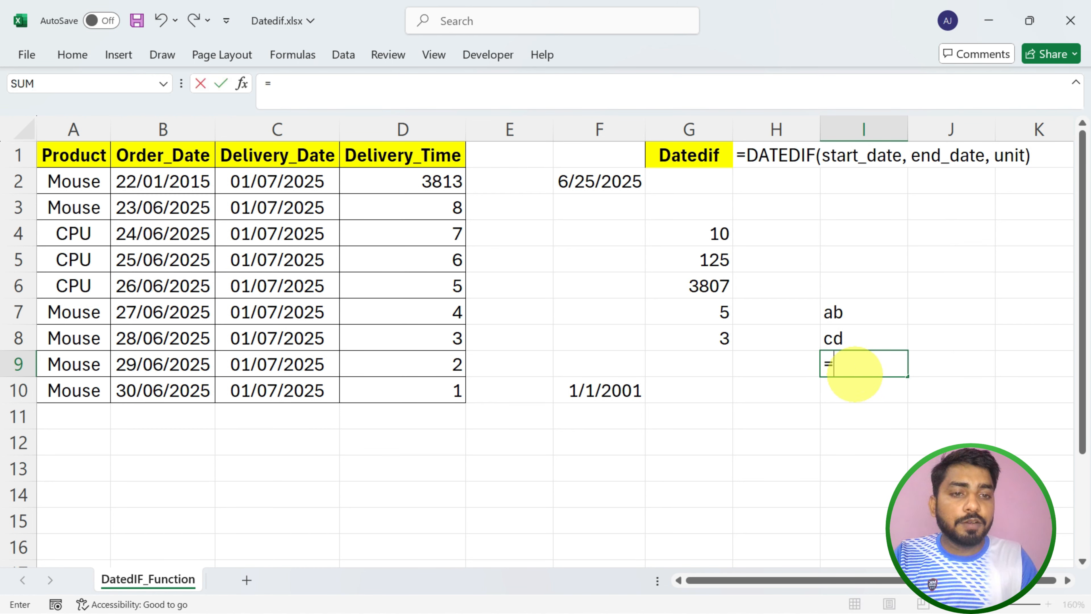
{"action": "left_click", "coordinate": [858, 322]}
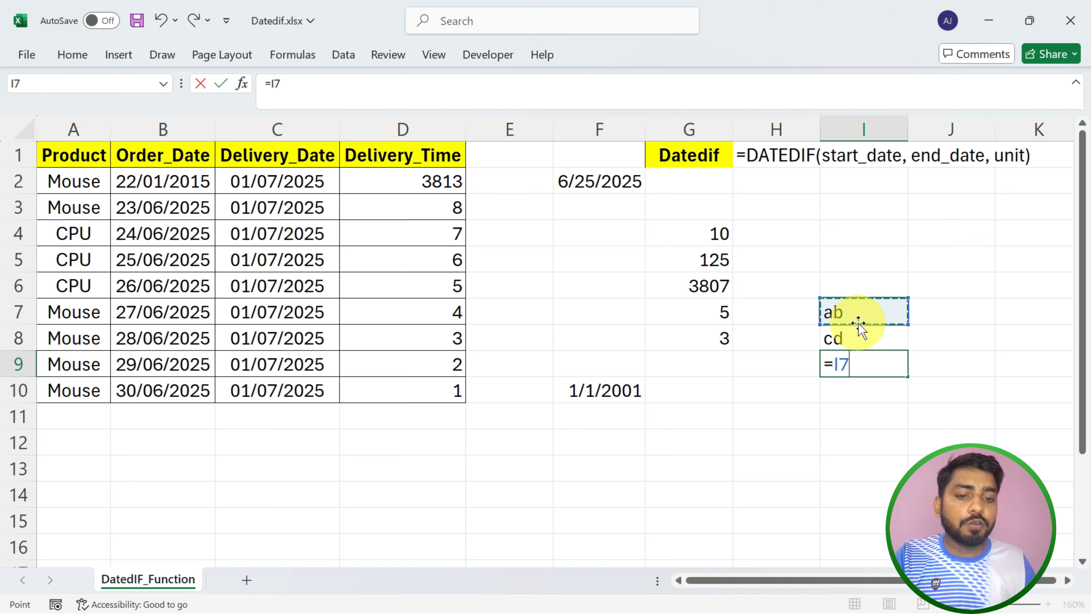
{"action": "type", "text": "&"}
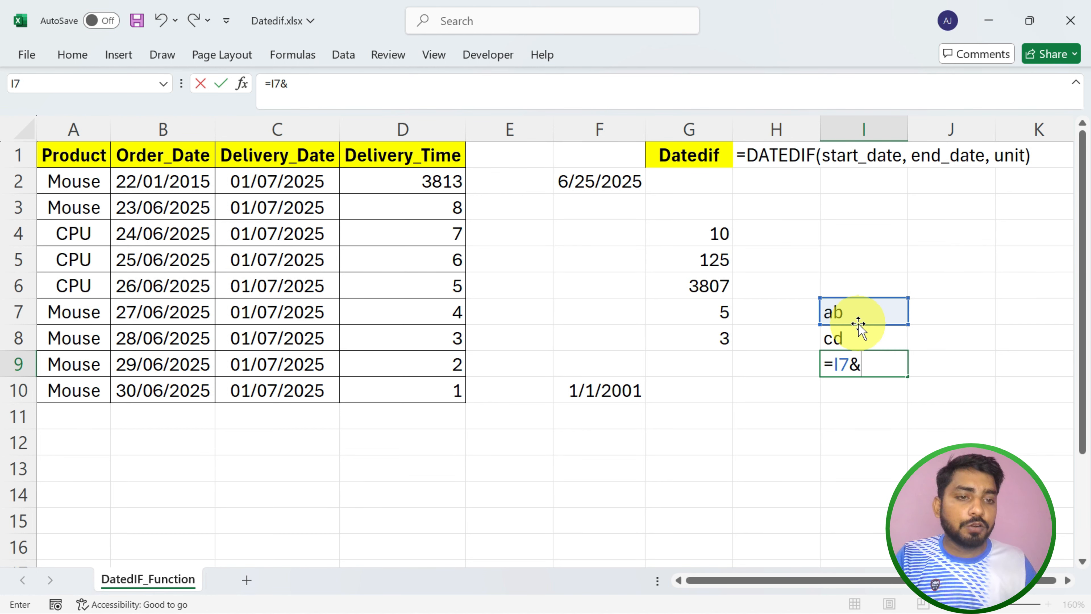
{"action": "left_click", "coordinate": [855, 341]}
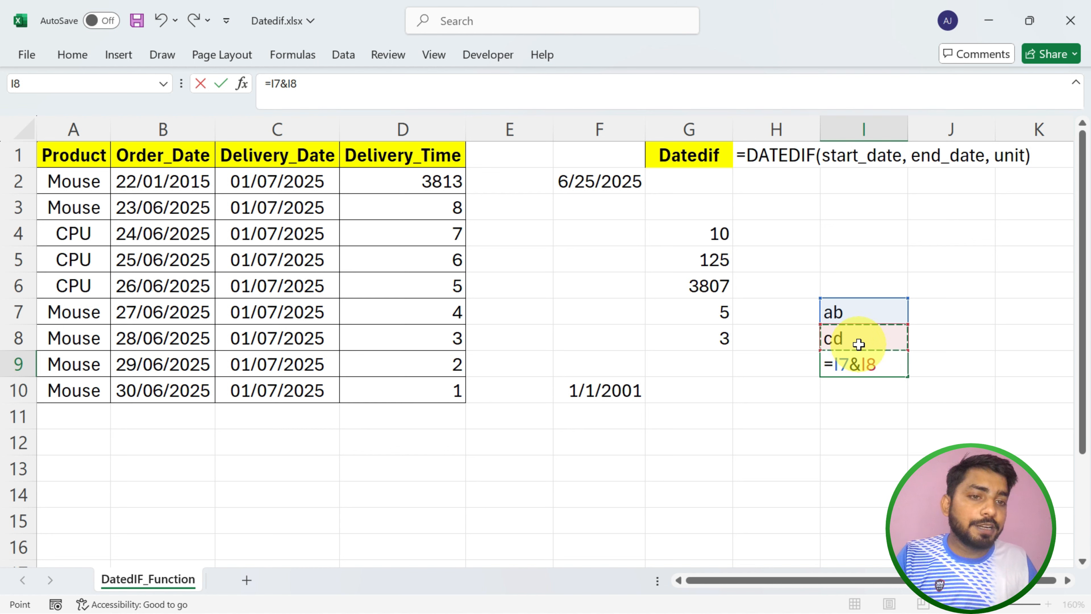
{"action": "key", "text": "Return"}
{"action": "key", "text": "Up"}
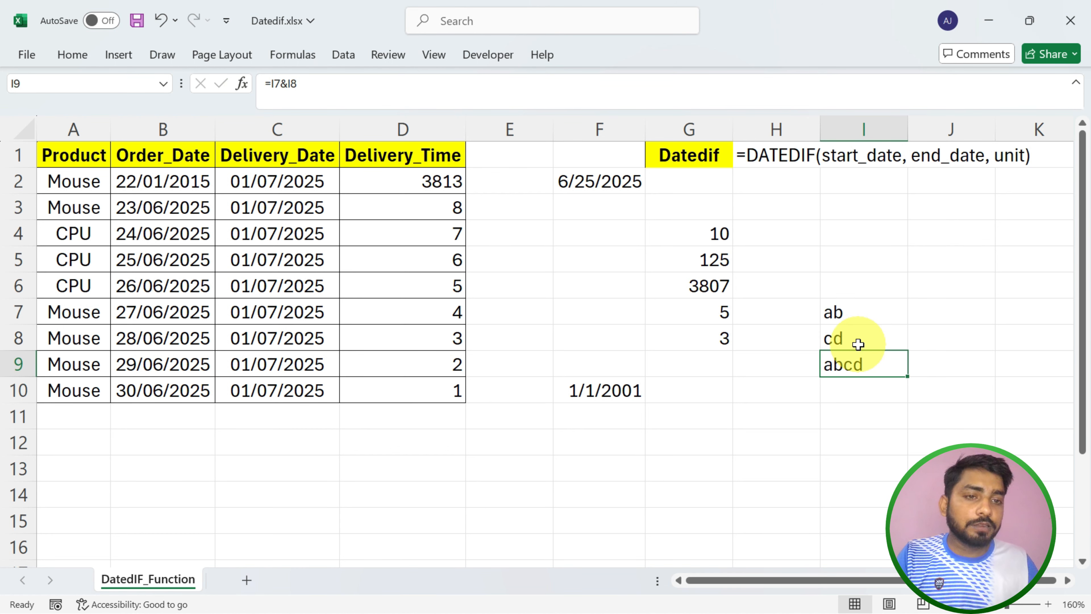
{"action": "left_click_drag", "start_coordinate": [851, 317], "coordinate": [858, 332]}
{"action": "left_click", "coordinate": [882, 371]}
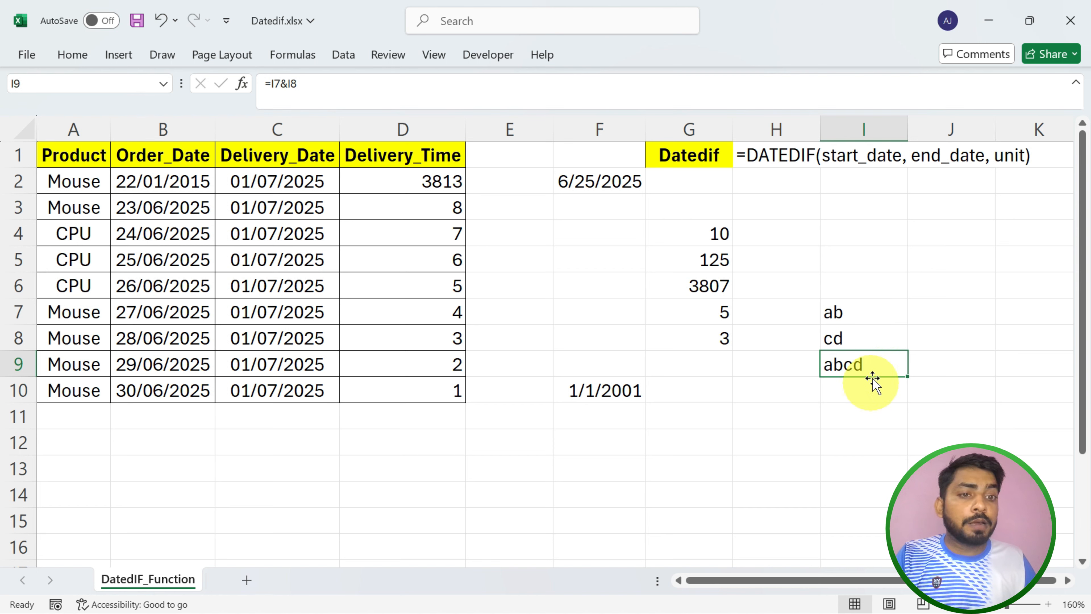
Step: Review the joined text in I9 with its source cells, and the DATEDIF formulas in G8 and G4
{"action": "left_click_drag", "start_coordinate": [859, 313], "coordinate": [866, 337]}
{"action": "left_click", "coordinate": [865, 377]}
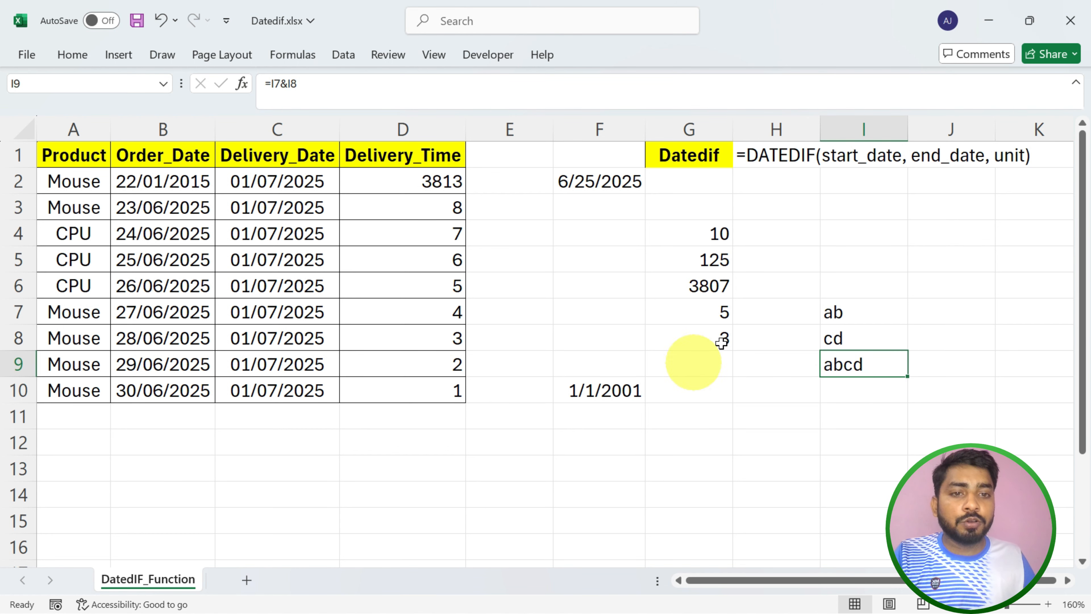
{"action": "left_click", "coordinate": [705, 341]}
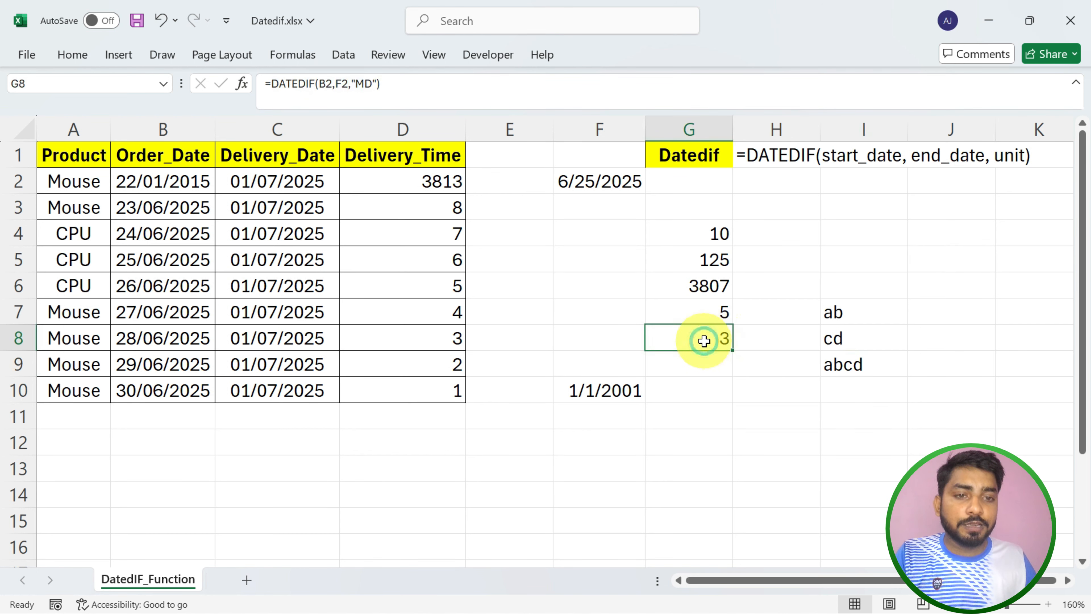
{"action": "left_click", "coordinate": [698, 235]}
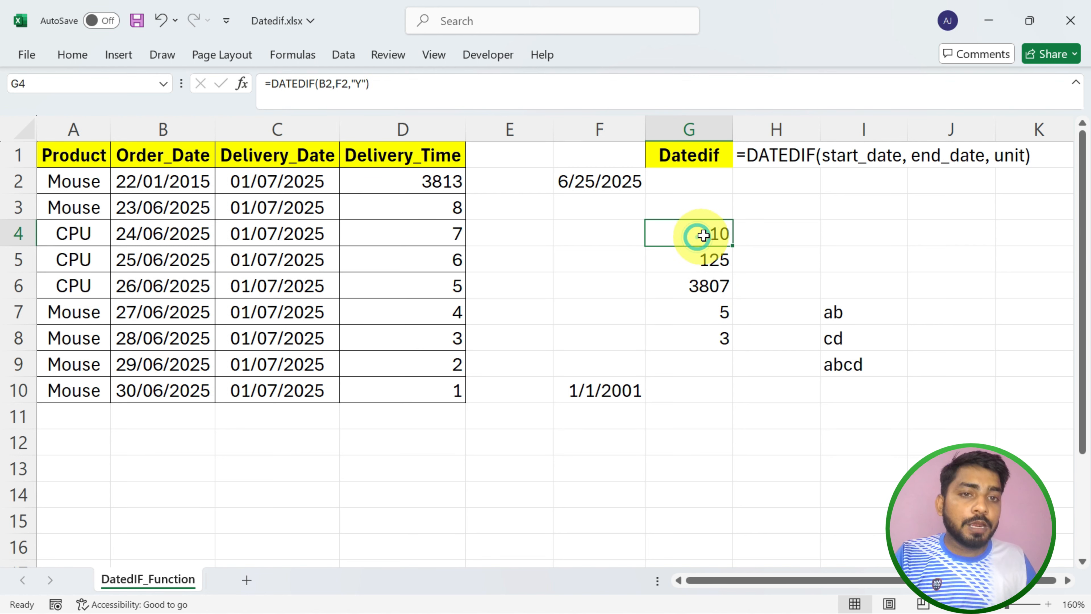
{"action": "double_click", "coordinate": [689, 239]}
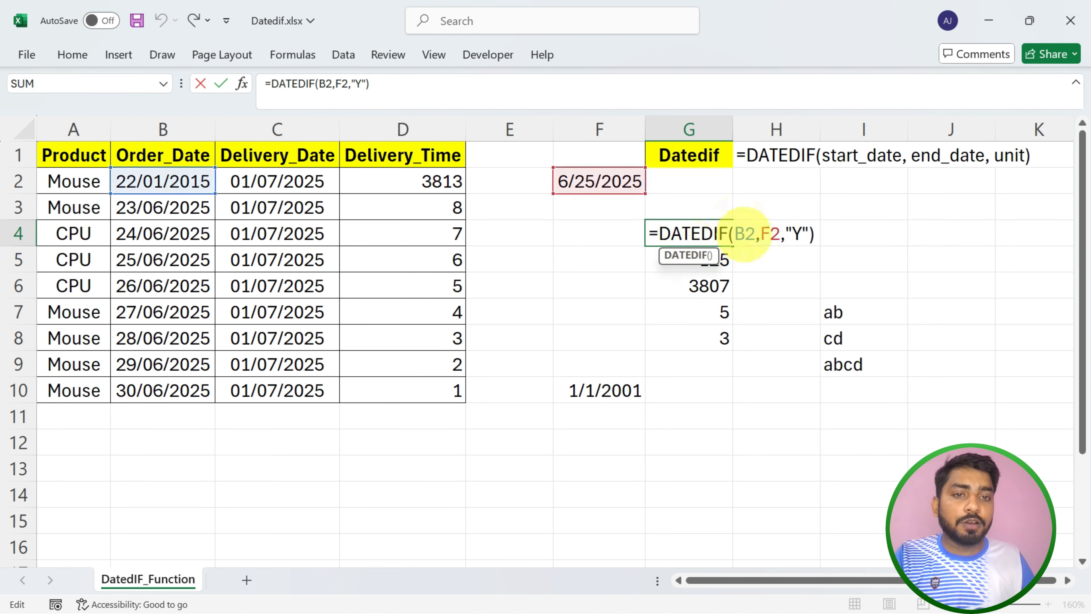
{"action": "left_click", "coordinate": [827, 234]}
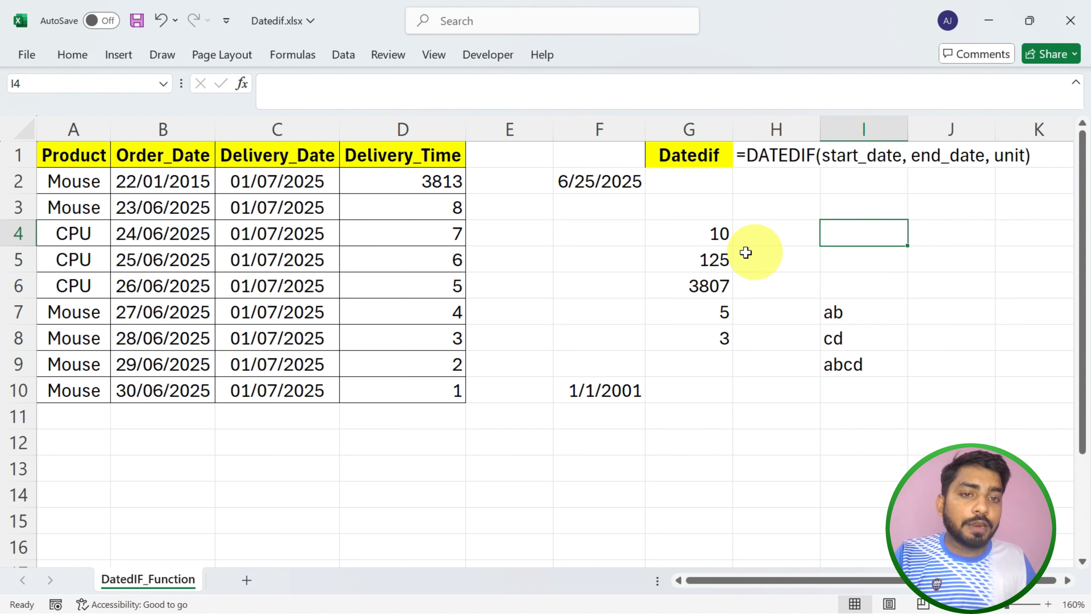
Step: Append &" Years " to the DATEDIF formula in cell G4 so the year count carries a text label
{"action": "left_click", "coordinate": [702, 237]}
{"action": "double_click", "coordinate": [700, 236]}
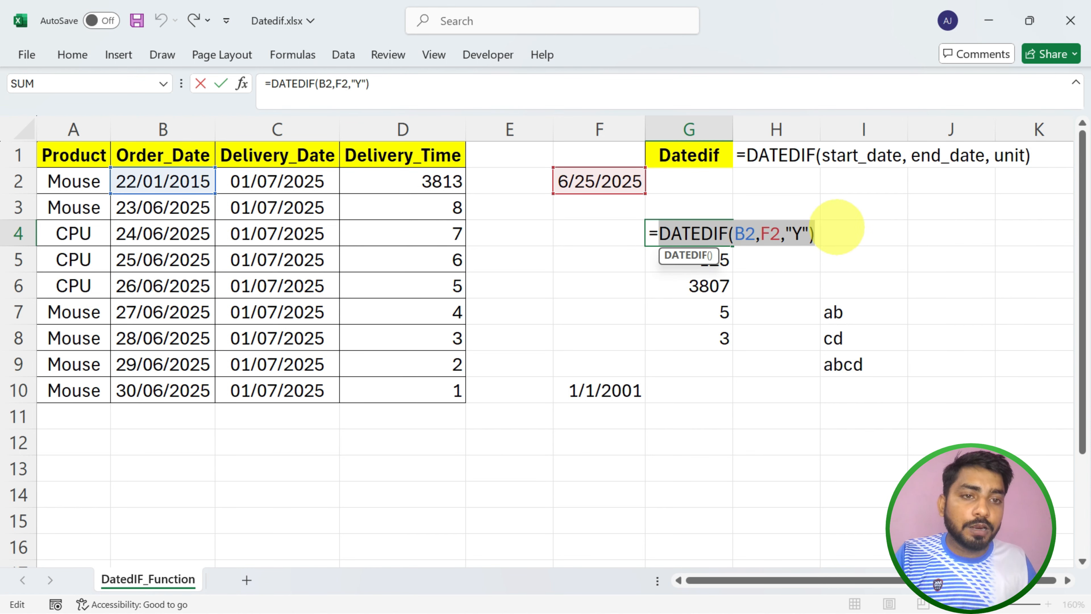
{"action": "left_click", "coordinate": [816, 237]}
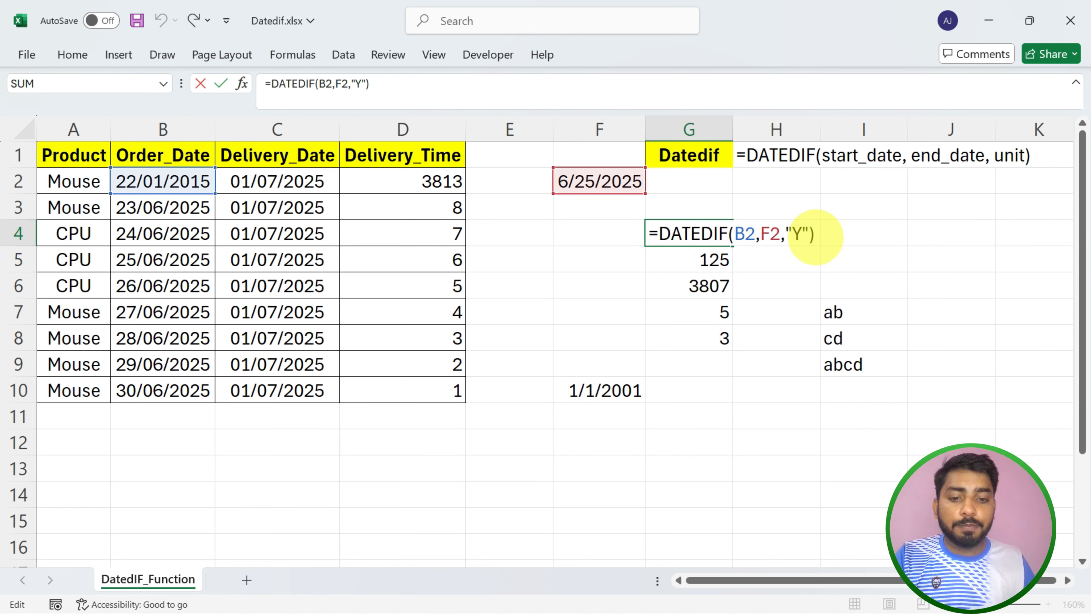
{"action": "type", "text": "&"}
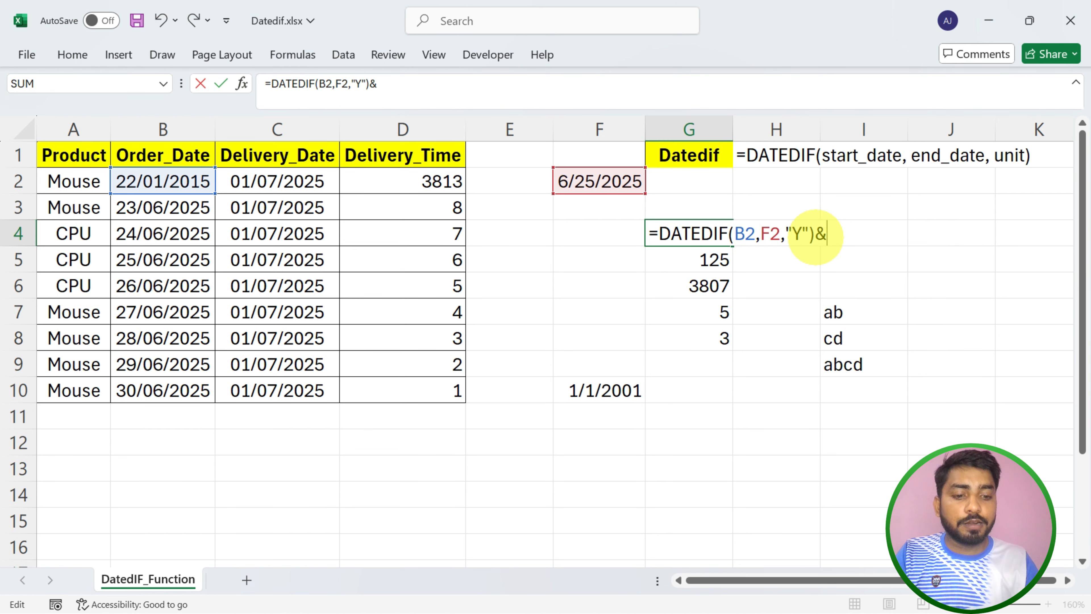
{"action": "type", "text": "\""}
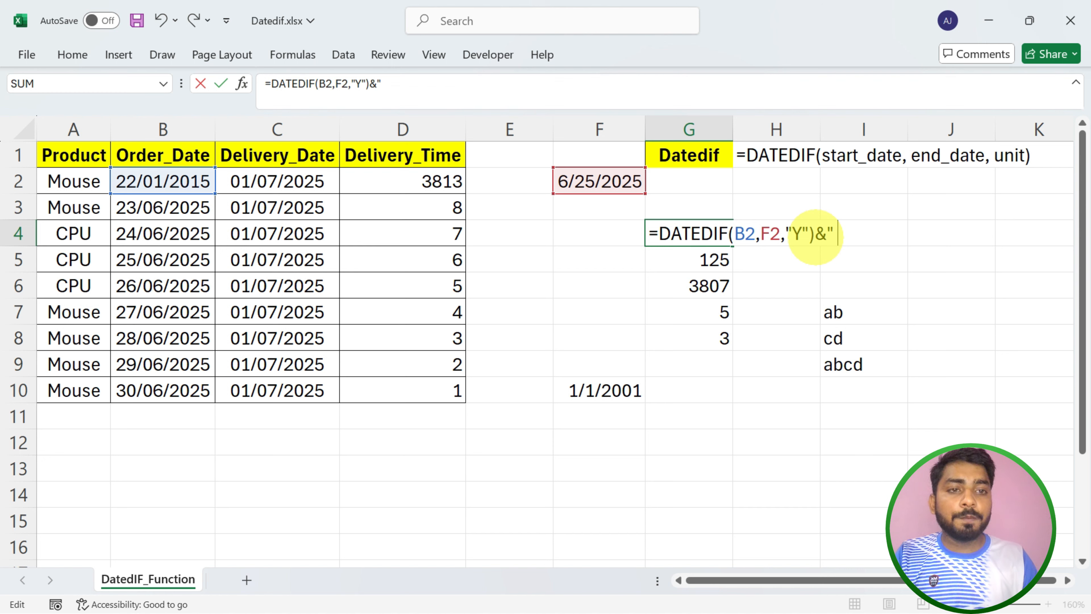
{"action": "type", "text": " Years"}
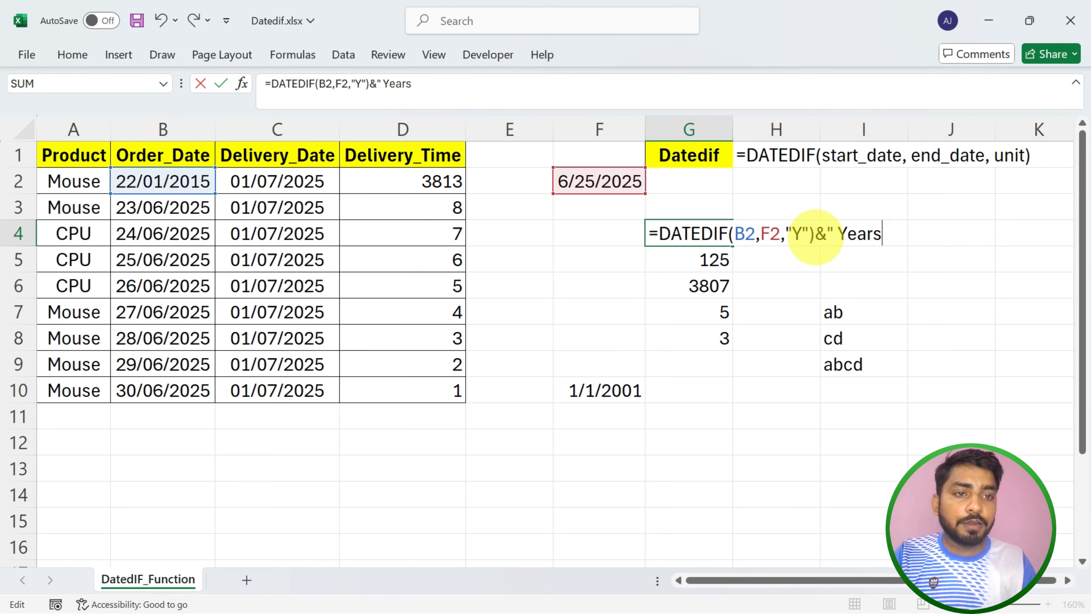
{"action": "type", "text": " \""}
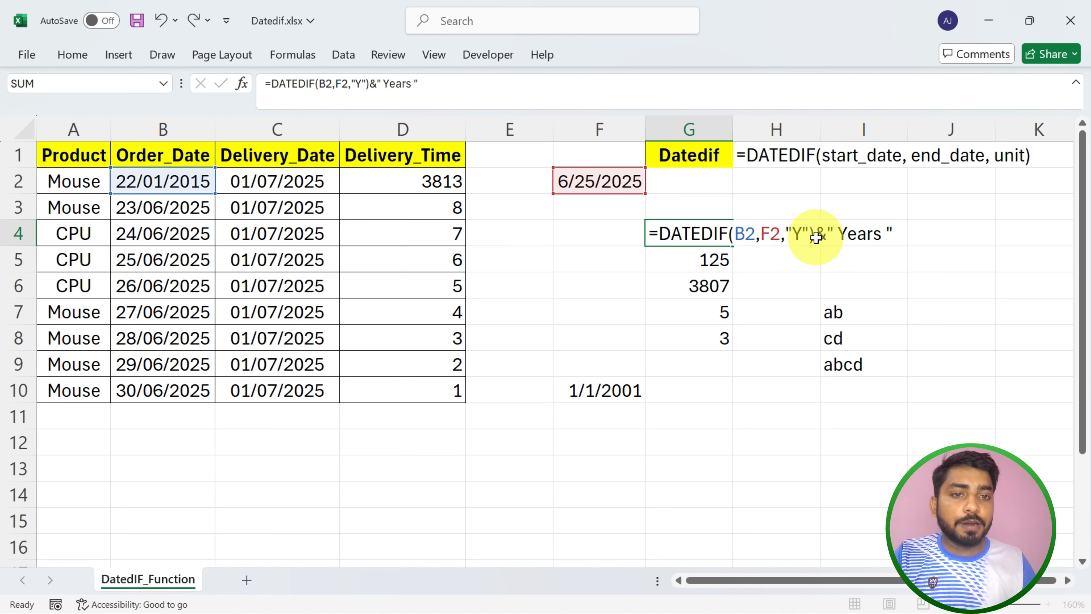
{"action": "key", "text": "ctrl+Return"}
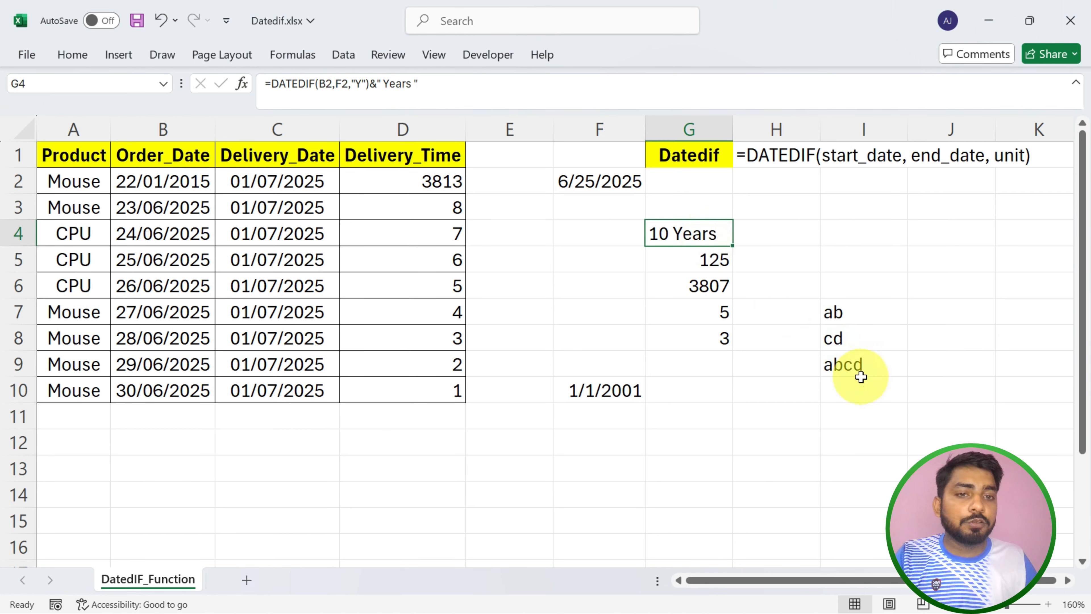
Step: Examine the " Years " text part of the formula in cell G4, leaving the formula without editing it
{"action": "left_click_drag", "start_coordinate": [378, 83], "coordinate": [418, 83]}
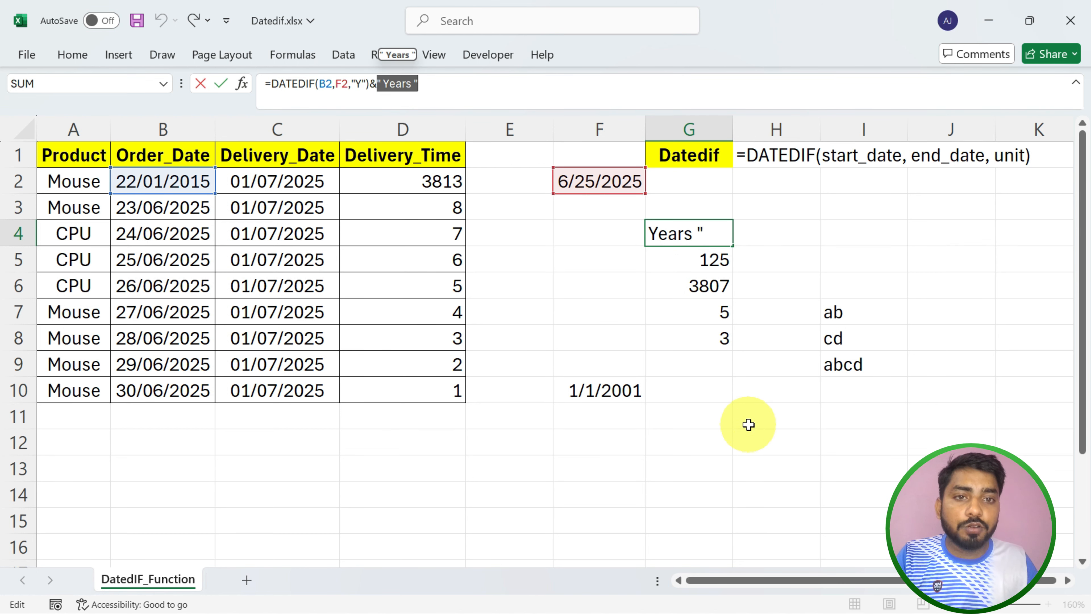
{"action": "left_click", "coordinate": [743, 413]}
{"action": "key", "text": "ctrl+z"}
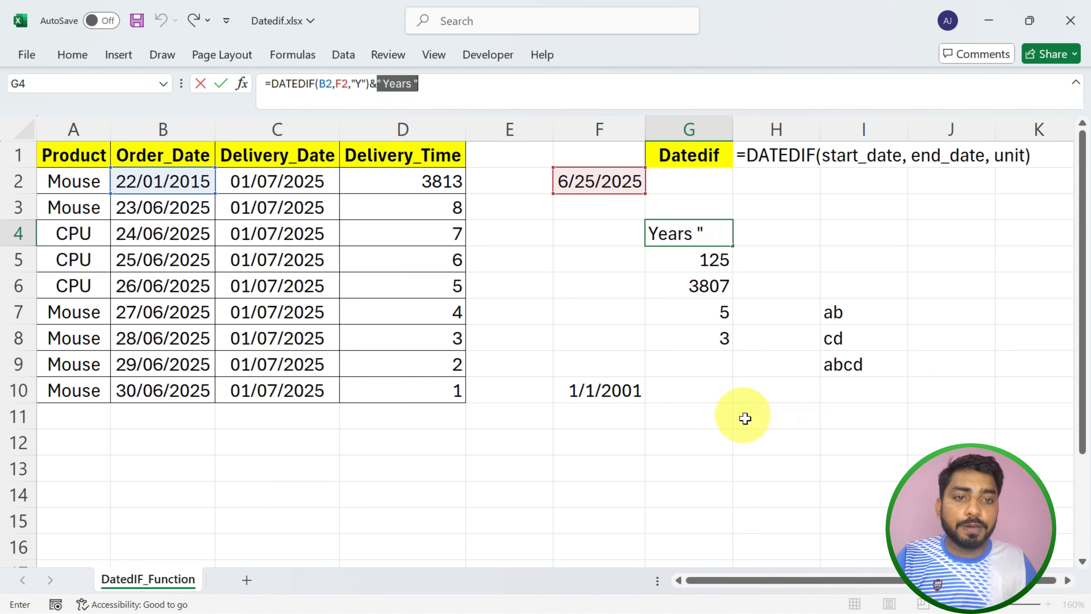
{"action": "key", "text": "Escape"}
Step: Calculate the full years between the start date in F10 and today's date in F2 with =DATEDIF(F10,F2,"Y") in cell F11
{"action": "left_click", "coordinate": [685, 415]}
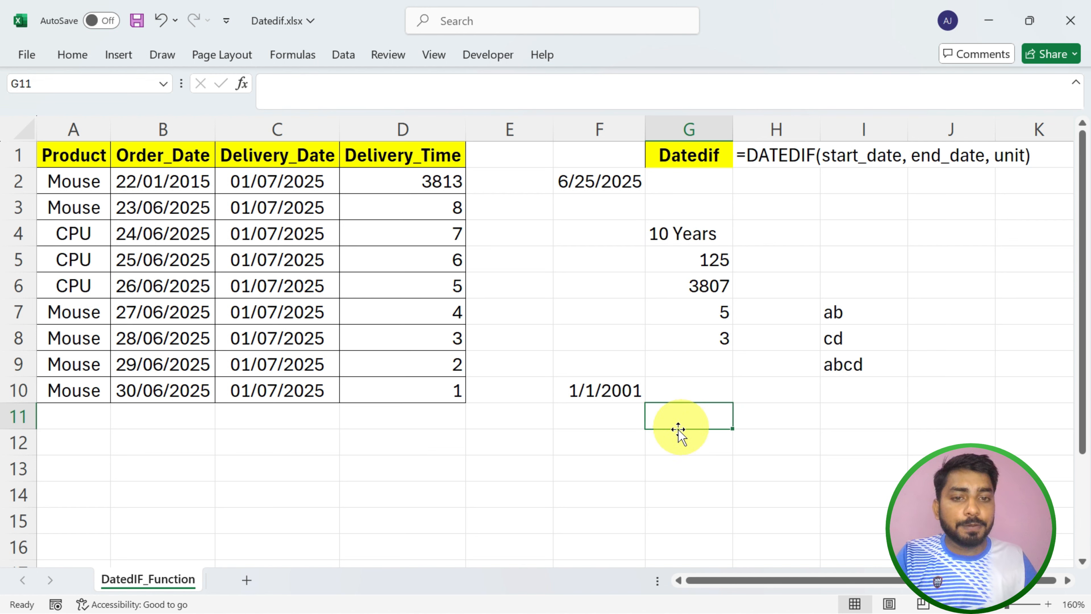
{"action": "left_click", "coordinate": [619, 419]}
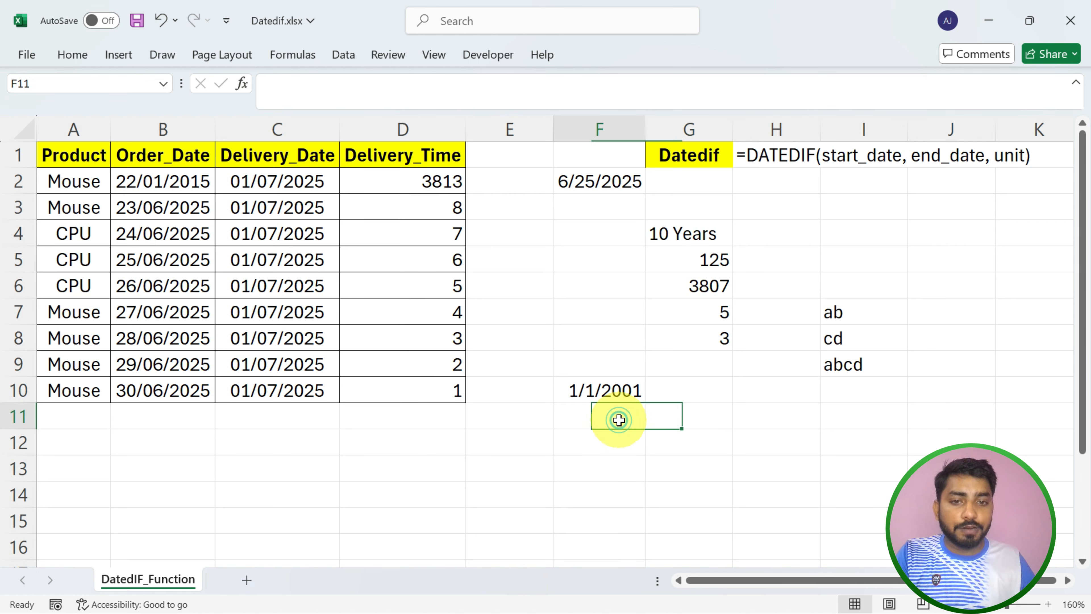
{"action": "left_click", "coordinate": [612, 391]}
{"action": "left_click", "coordinate": [611, 410]}
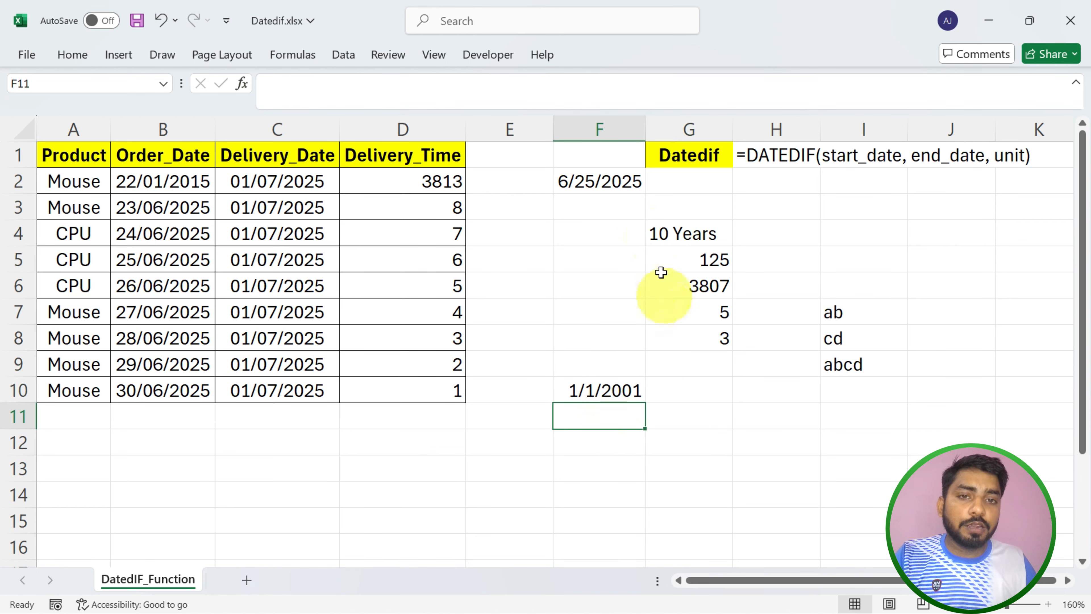
{"action": "left_click", "coordinate": [625, 392]}
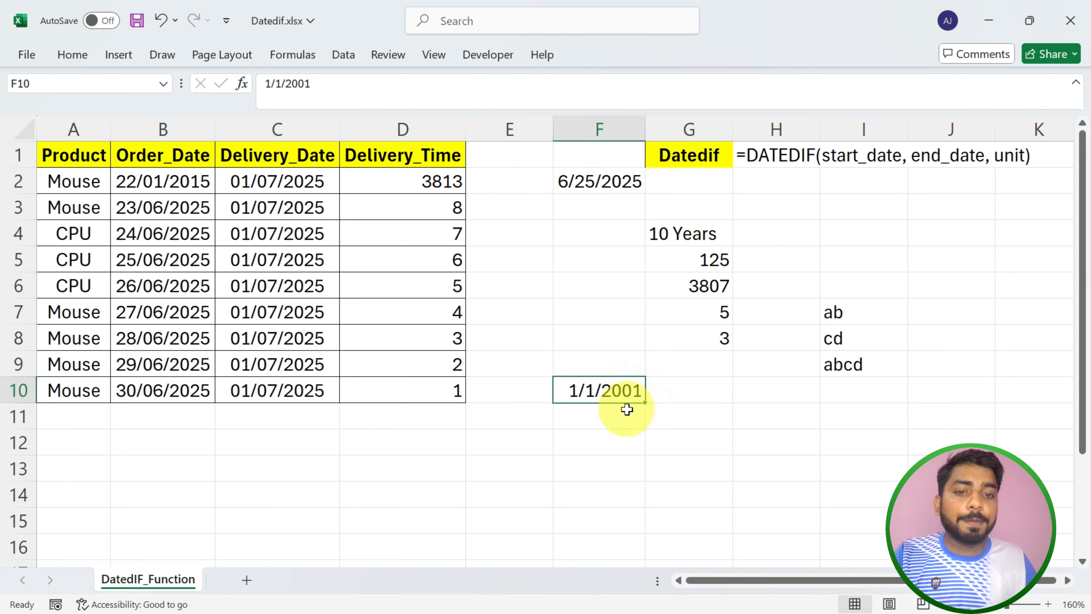
{"action": "left_click", "coordinate": [625, 419]}
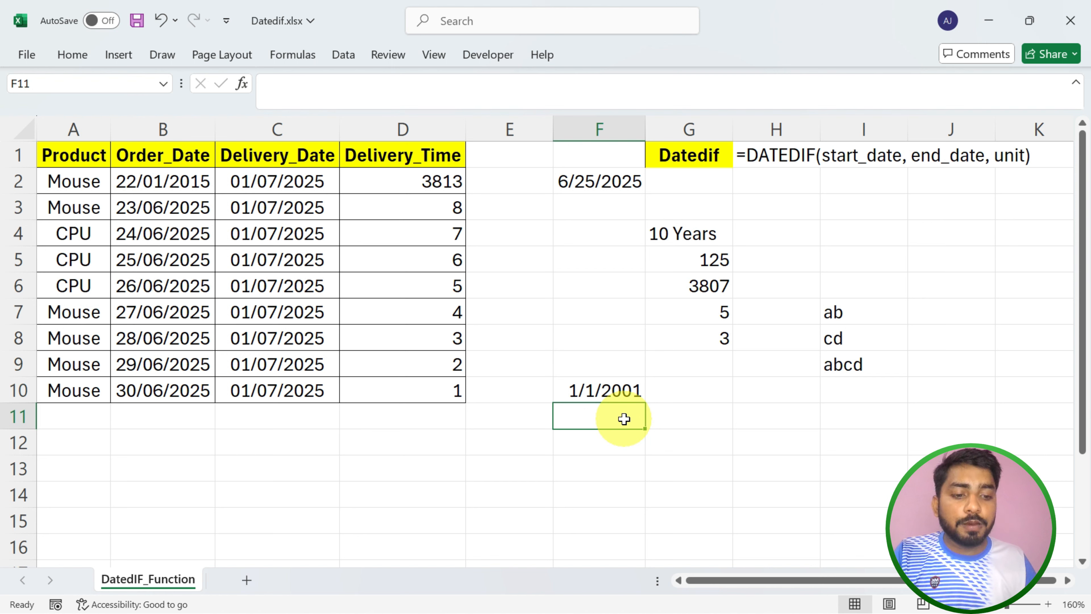
{"action": "type", "text": "=d"}
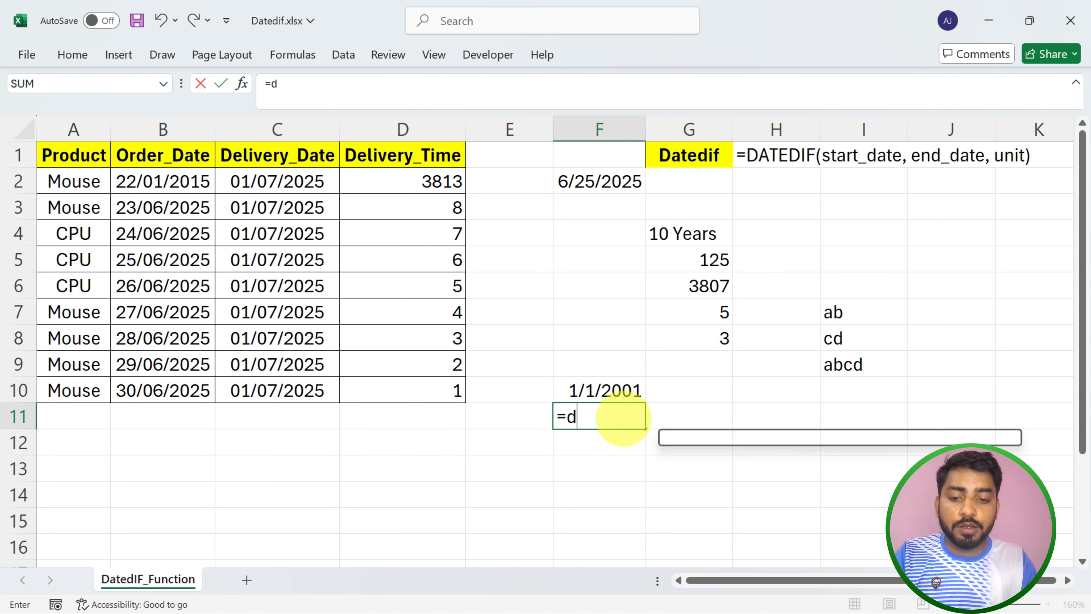
{"action": "type", "text": "atedif"}
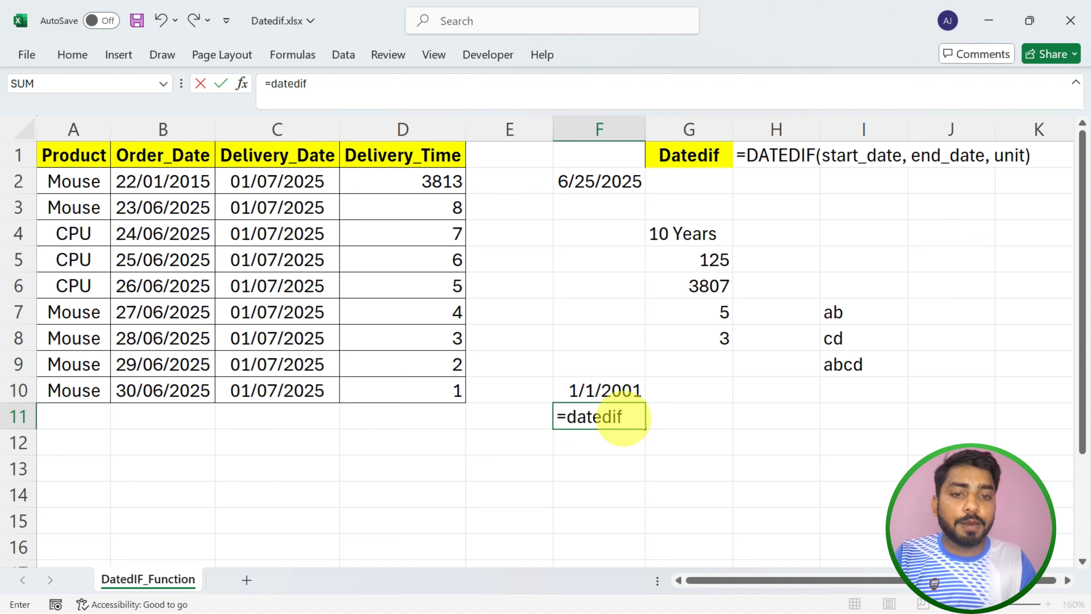
{"action": "type", "text": "("}
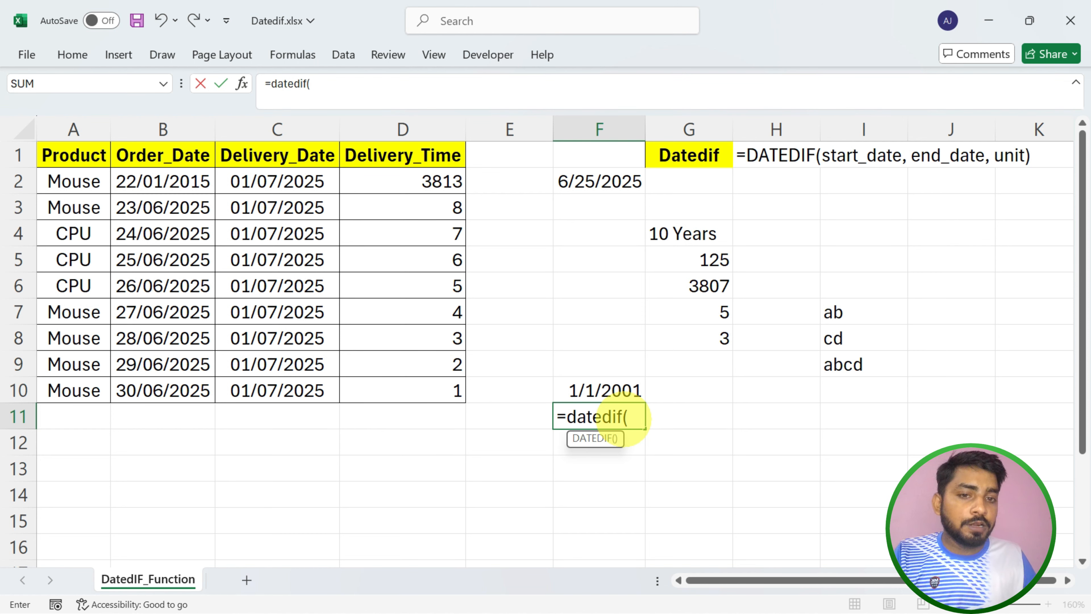
{"action": "left_click", "coordinate": [619, 392]}
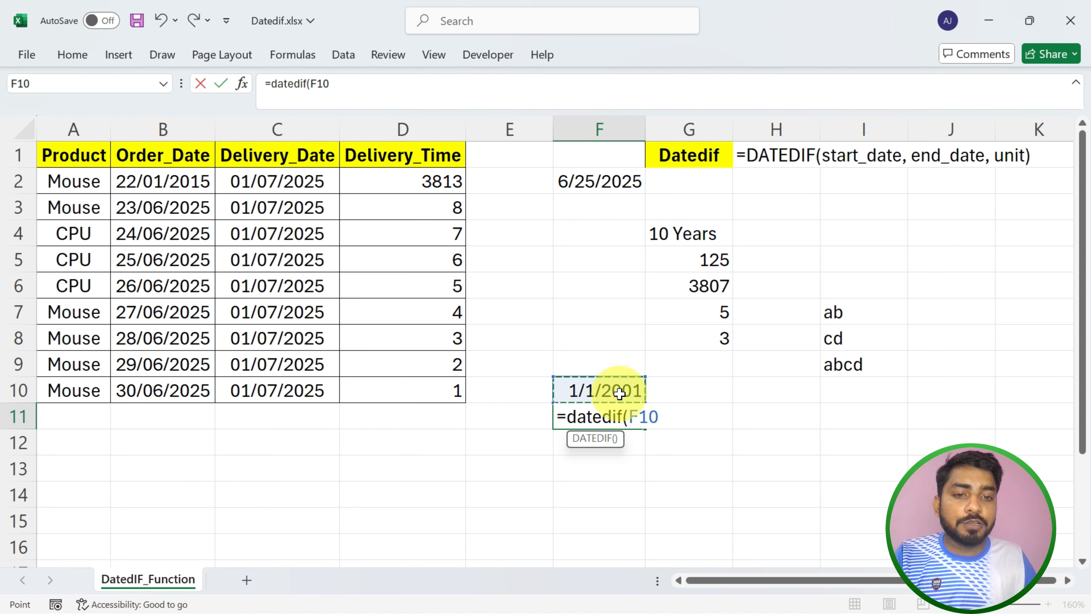
{"action": "type", "text": ","}
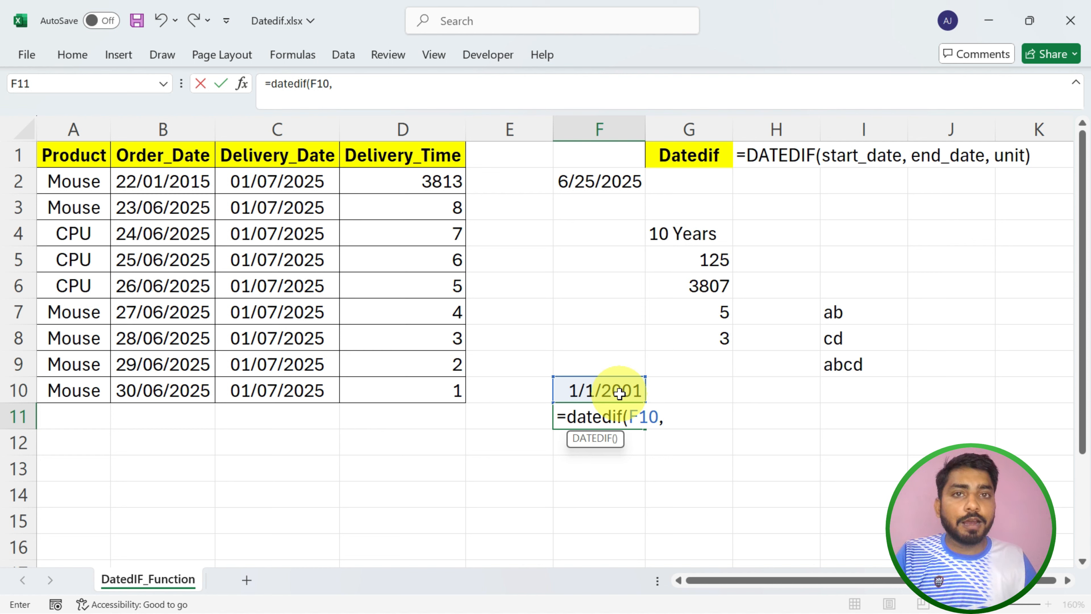
{"action": "left_click", "coordinate": [615, 183]}
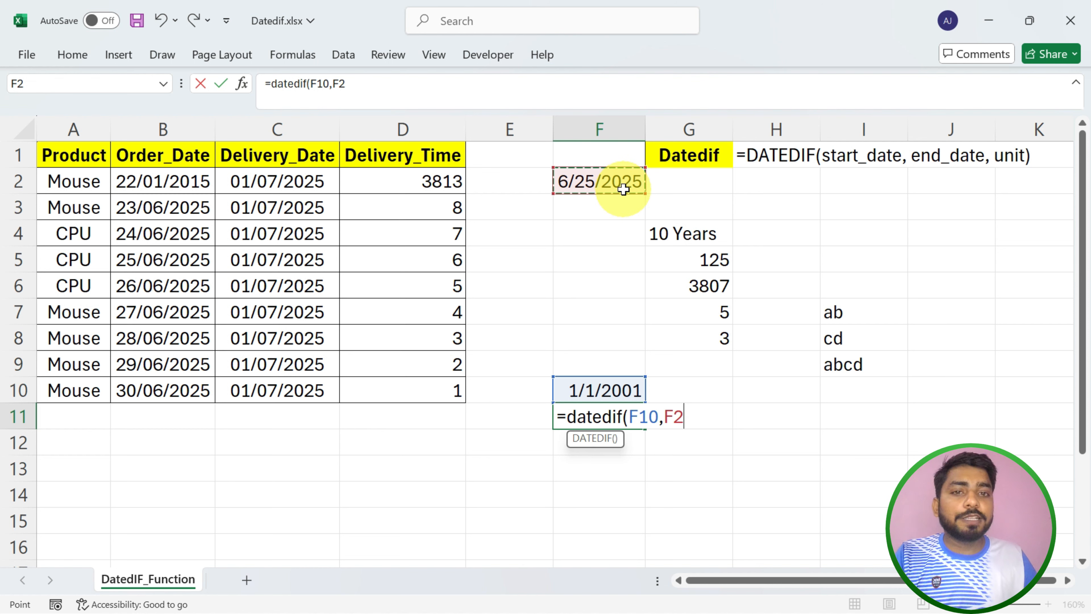
{"action": "type", "text": ","}
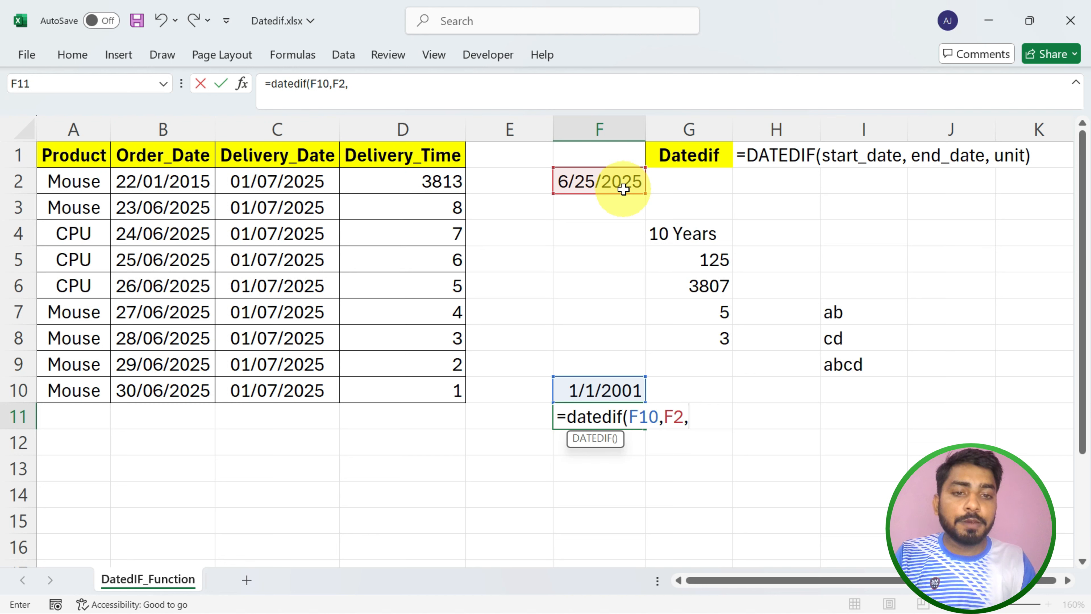
{"action": "type", "text": "\"Y\""}
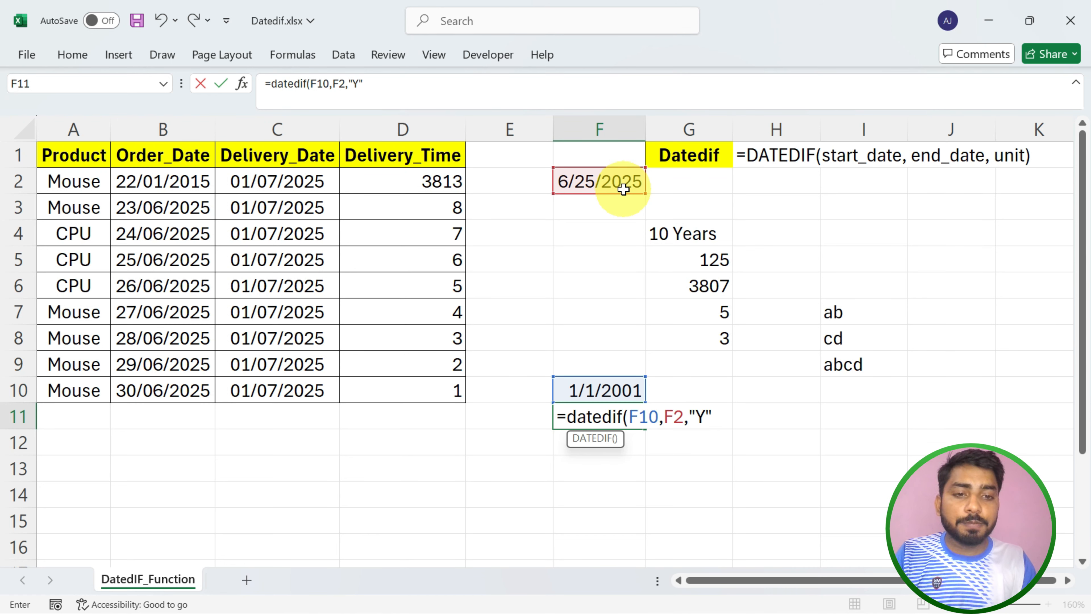
{"action": "type", "text": ")"}
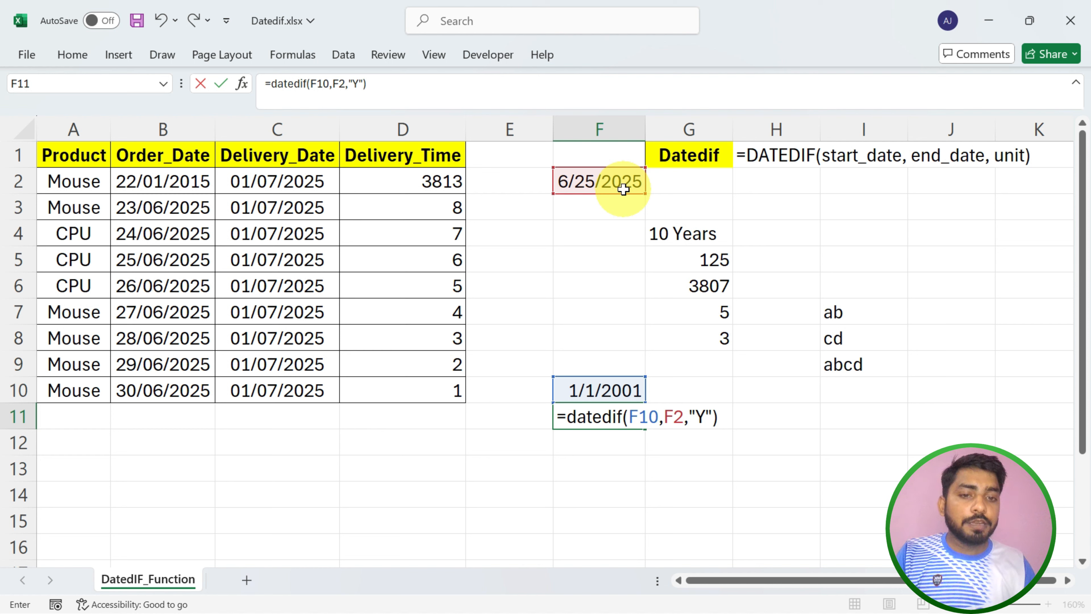
{"action": "key", "text": "Return"}
{"action": "key", "text": "Up"}
Step: Compare the year calculation in F11 with today's date in F2 and the start date in F10
{"action": "left_click", "coordinate": [624, 190]}
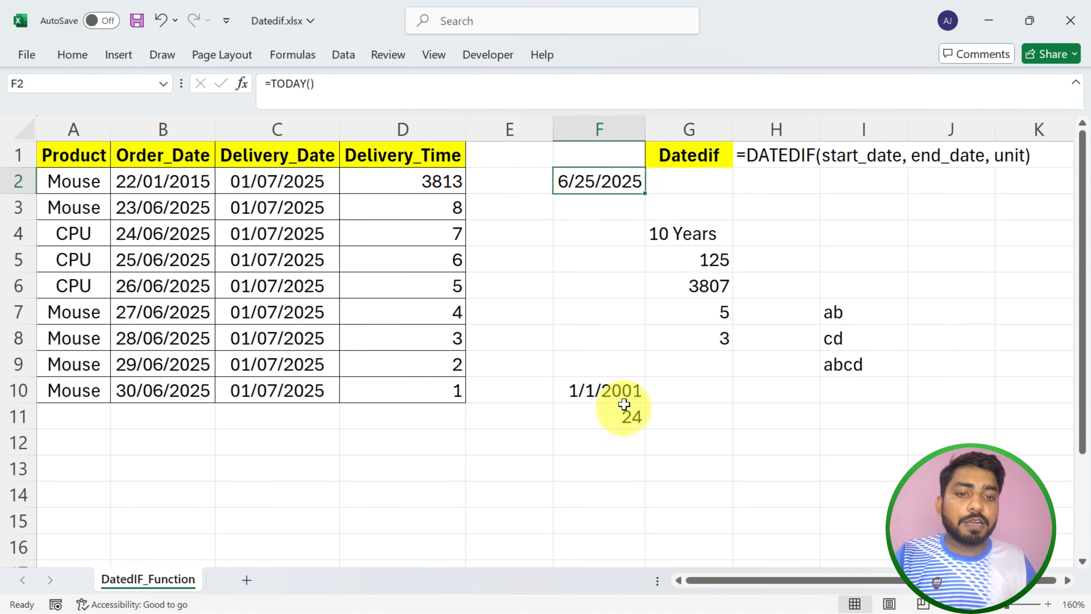
{"action": "left_click", "coordinate": [627, 391]}
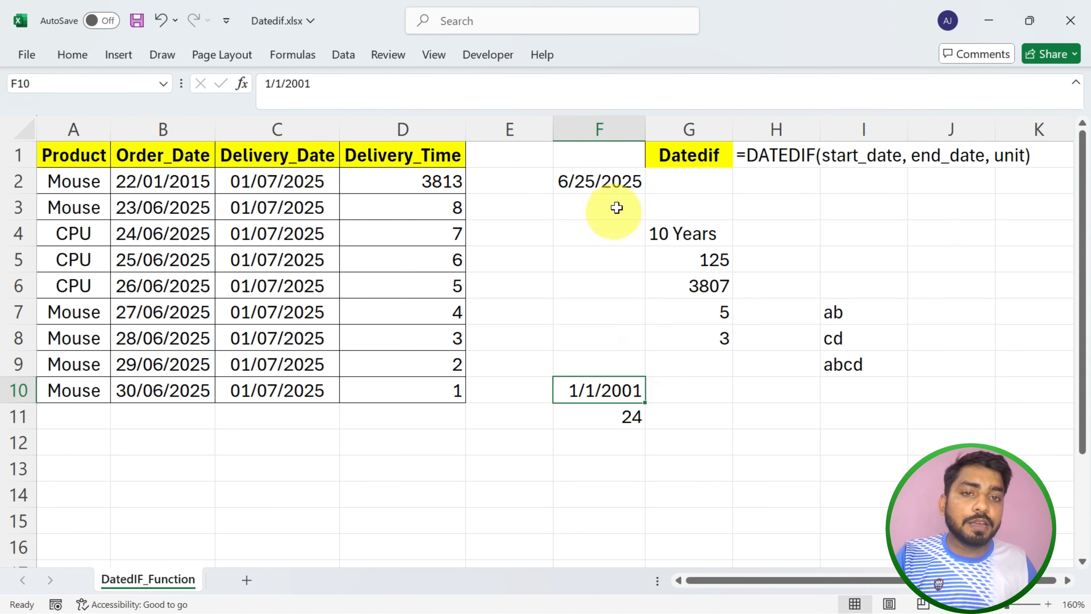
{"action": "left_click", "coordinate": [631, 426]}
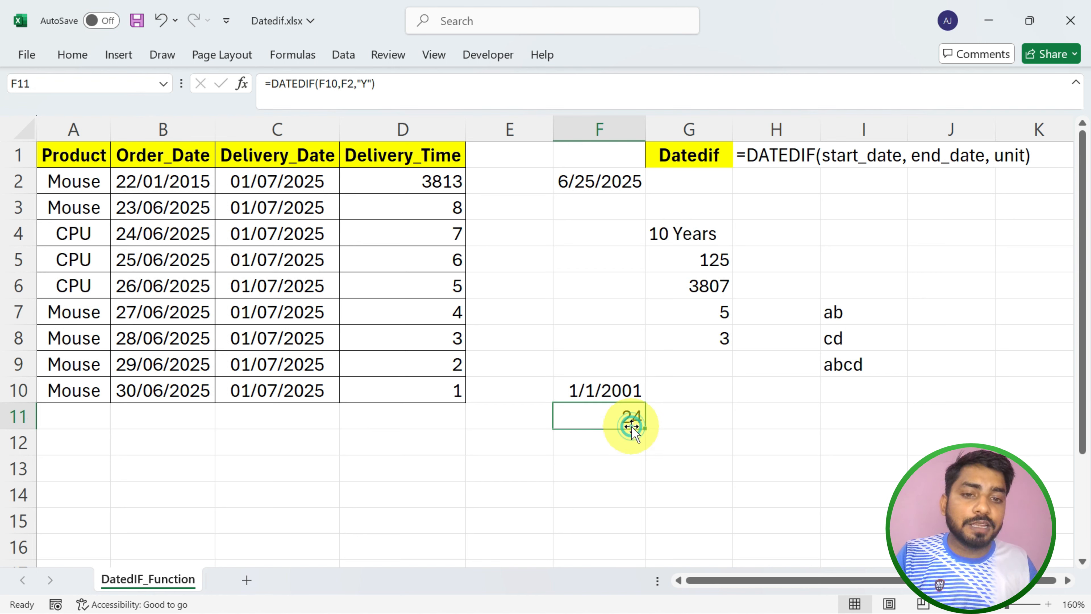
{"action": "left_click", "coordinate": [627, 181]}
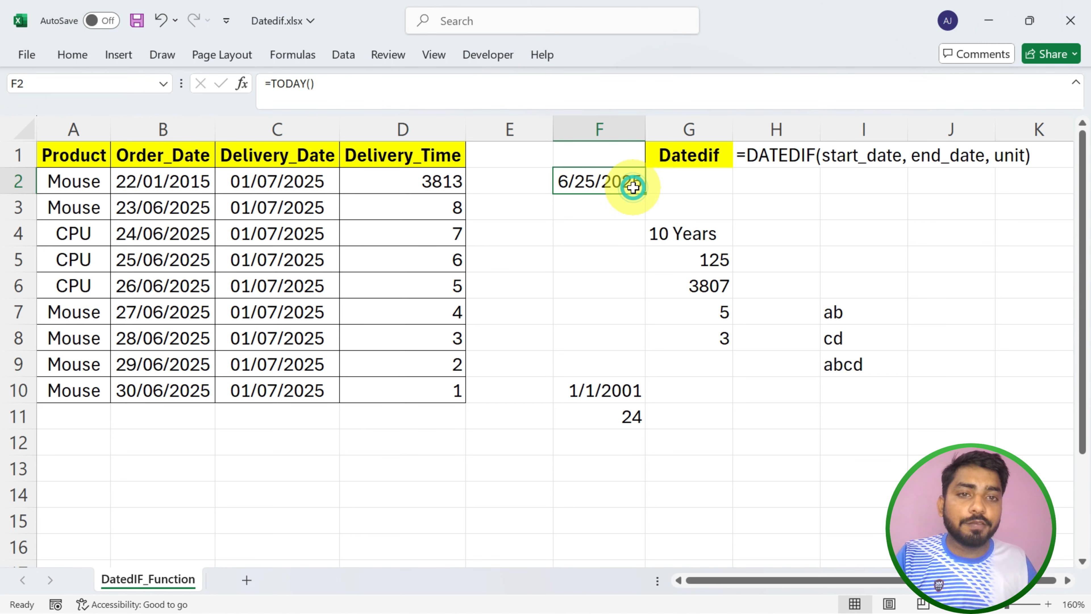
{"action": "left_click", "coordinate": [621, 395]}
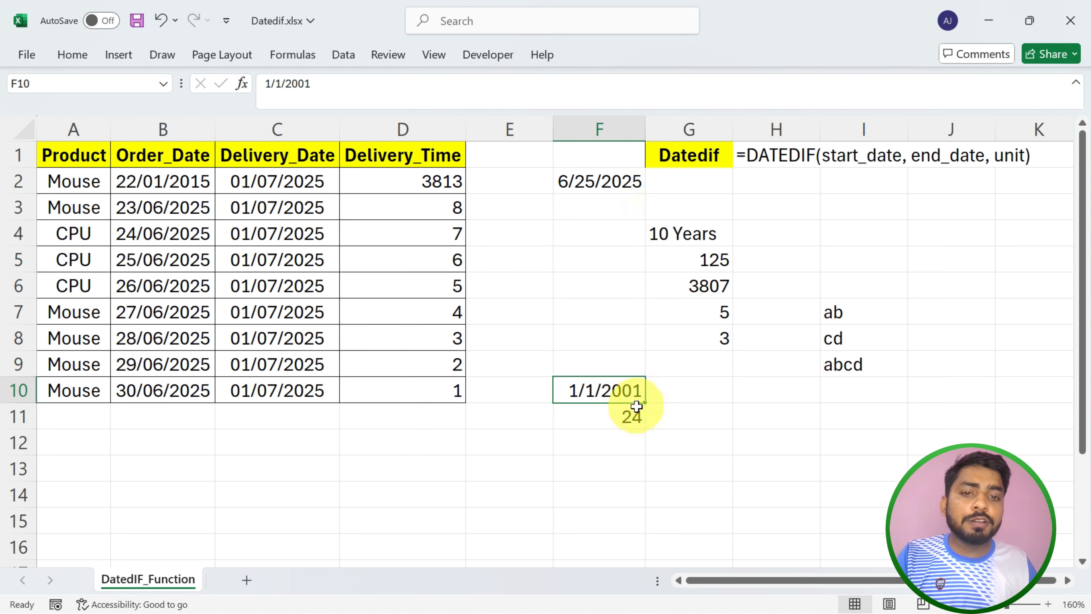
{"action": "left_click", "coordinate": [631, 417]}
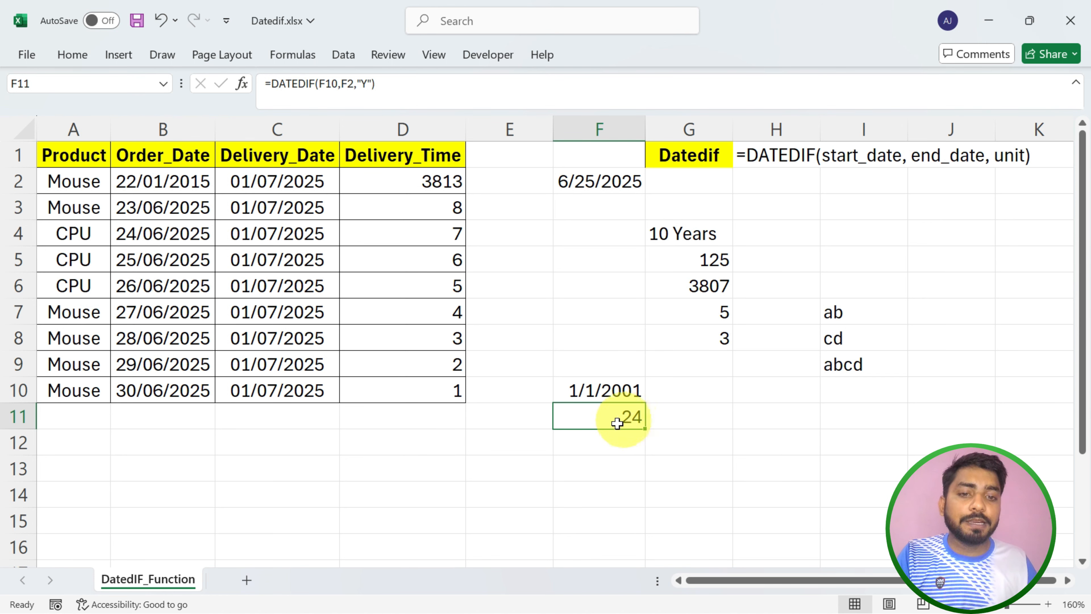
Step: Append &" Years " to the DATEDIF formula in cell F11 so the year count carries a text label
{"action": "double_click", "coordinate": [628, 417]}
{"action": "left_click_drag", "start_coordinate": [567, 416], "coordinate": [741, 414]}
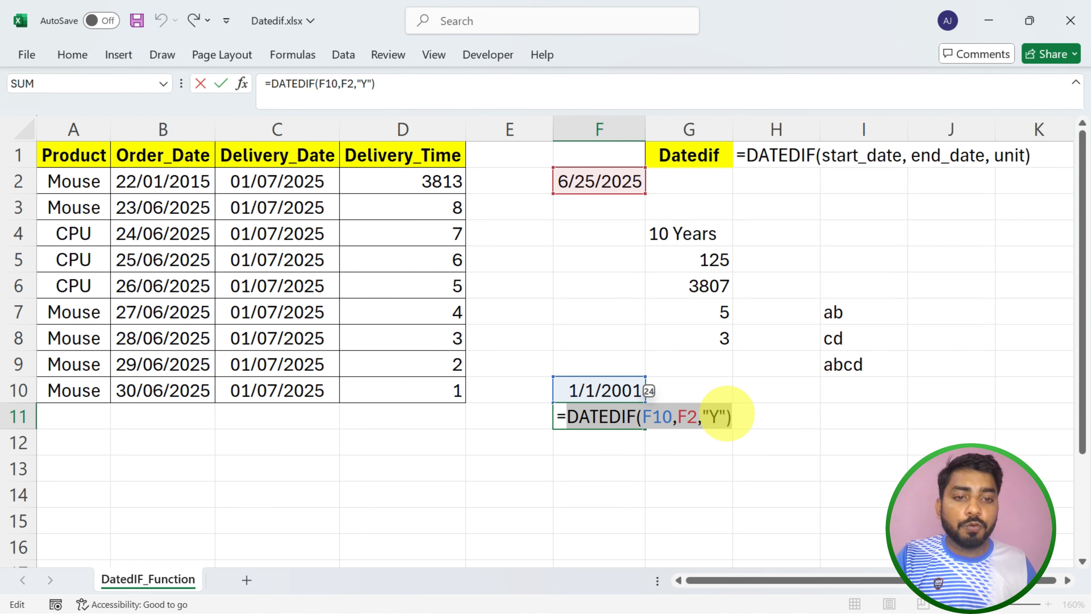
{"action": "left_click", "coordinate": [726, 414]}
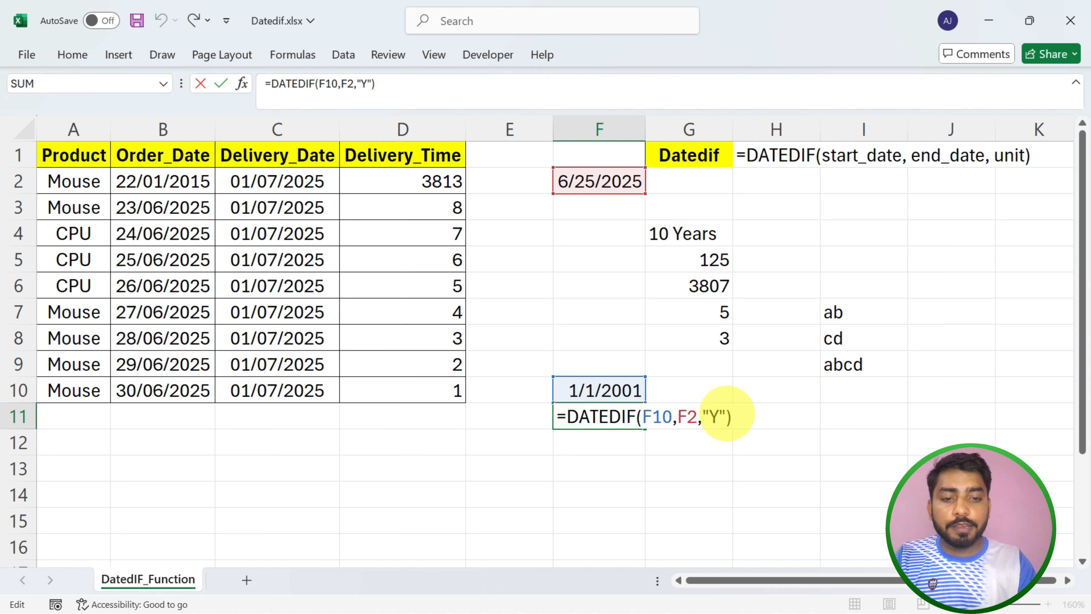
{"action": "type", "text": "&"}
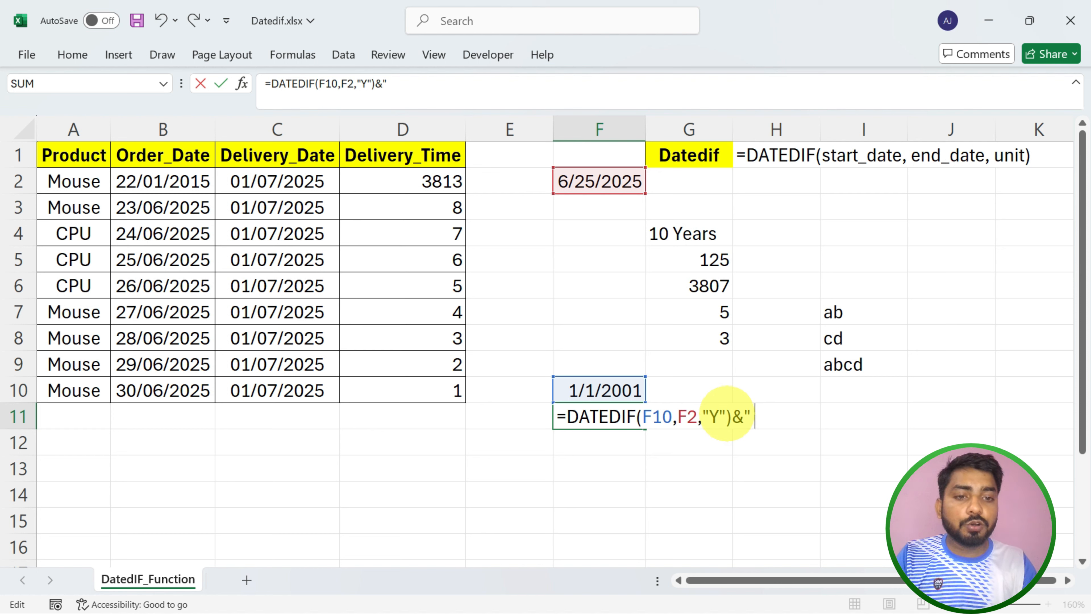
{"action": "type", "text": "\" Year"}
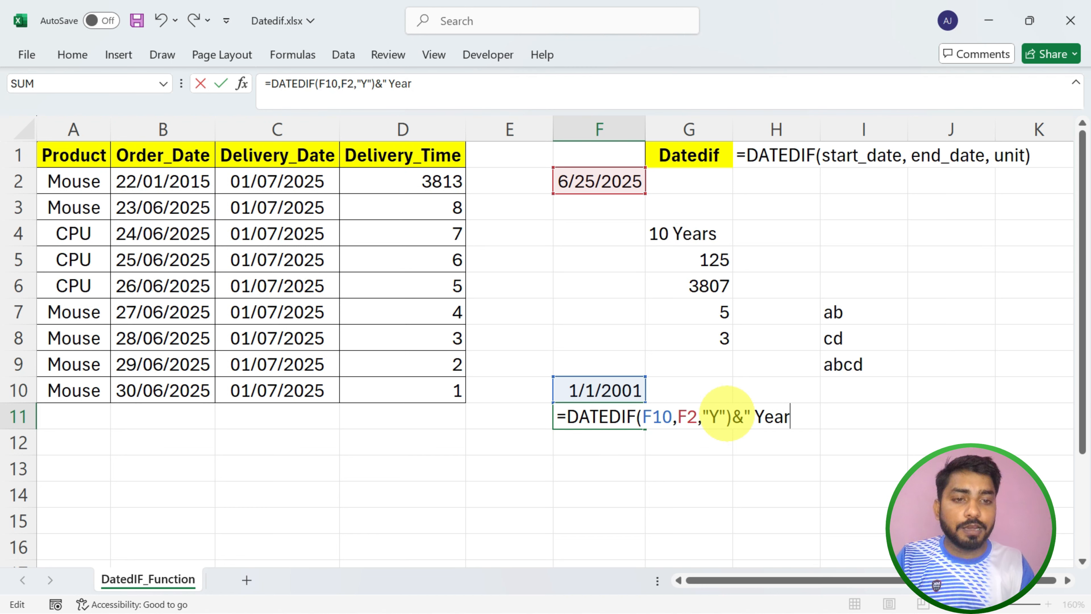
{"action": "type", "text": "s"}
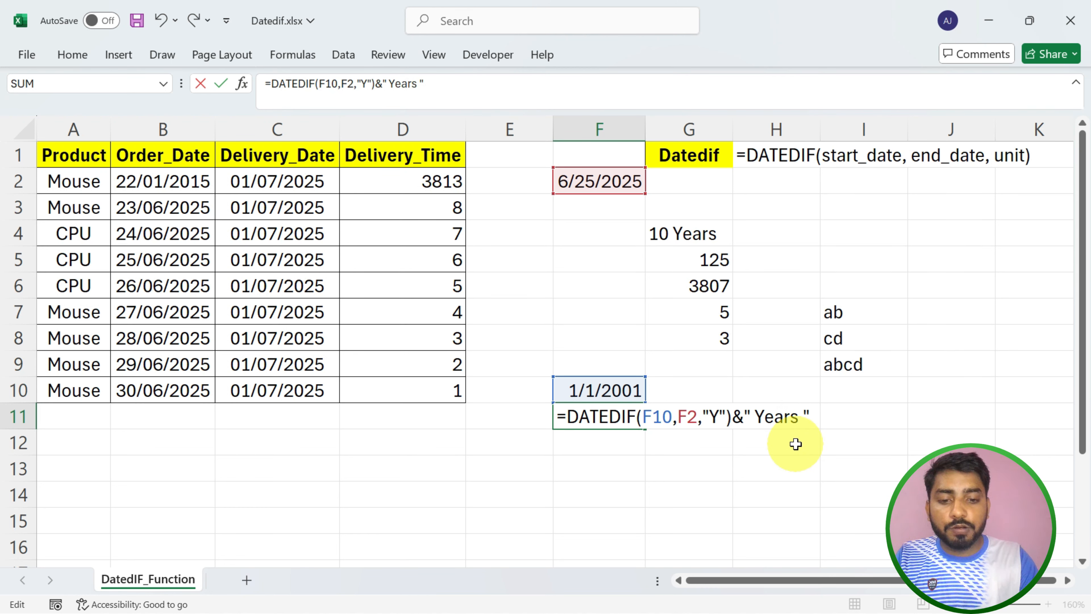
Step: Extend the F11 formula with &DATEDIF(F10,F2,"YM")&" Months " to add the remaining months and their label
{"action": "type", "text": "&"}
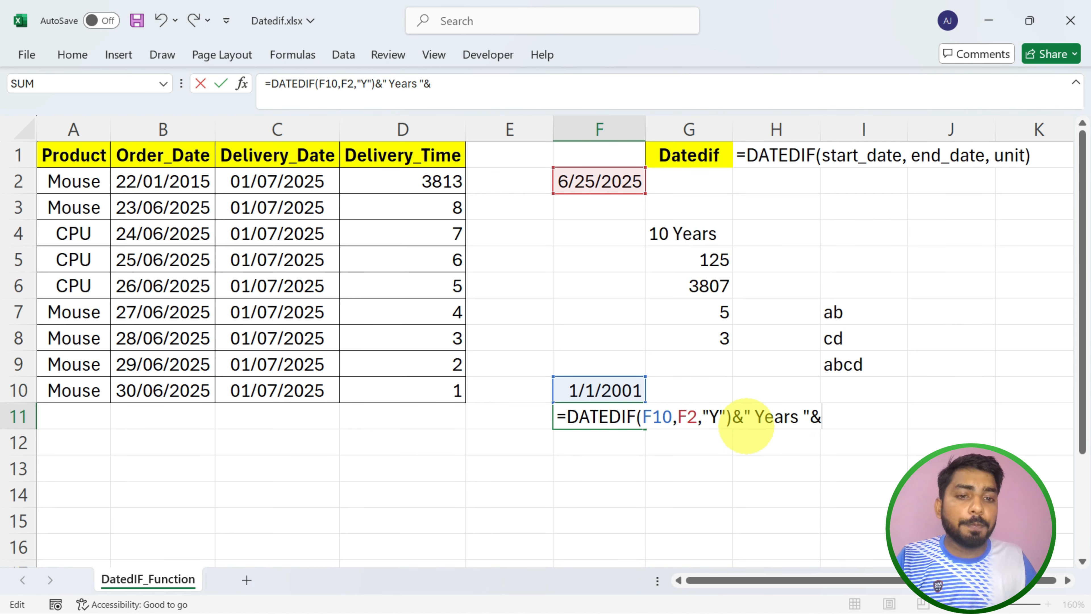
{"action": "type", "text": "DATEDIF(F10,F2,\"Y\")"}
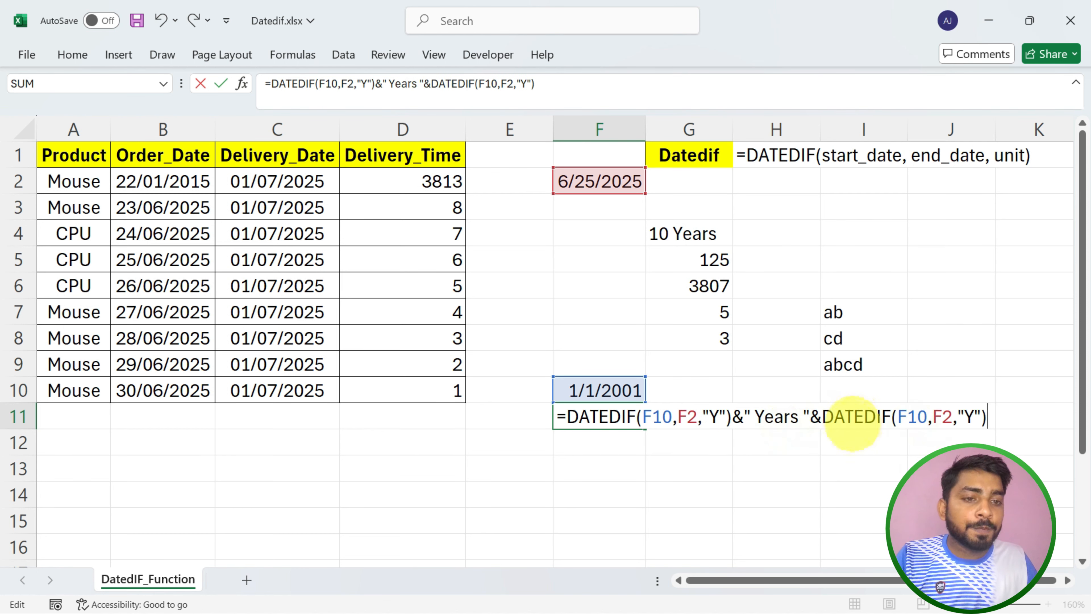
{"action": "left_click", "coordinate": [973, 418]}
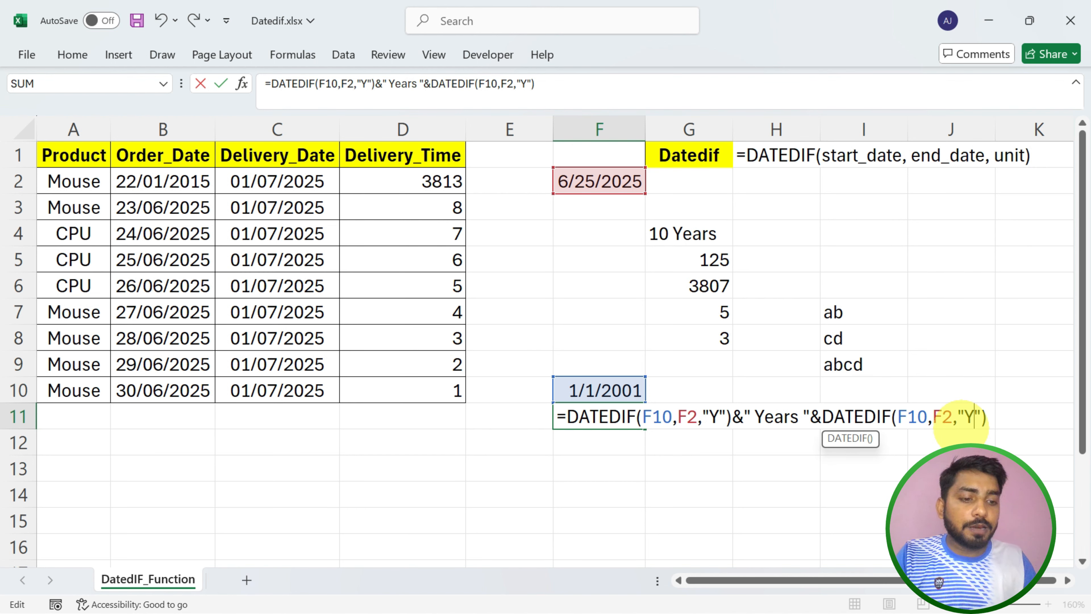
{"action": "key", "text": "BackSpace"}
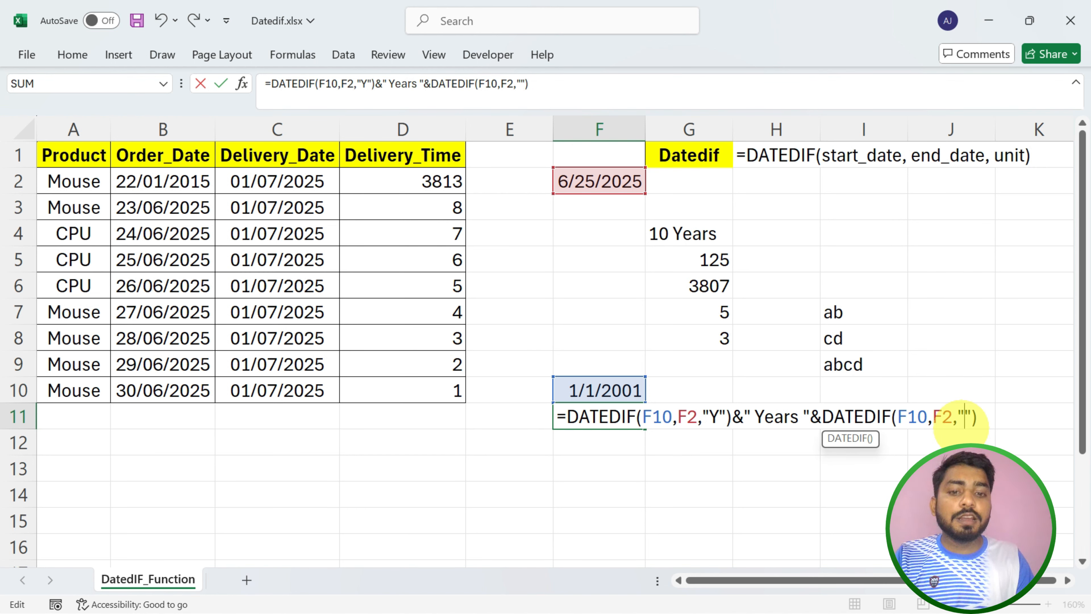
{"action": "type", "text": "YM"}
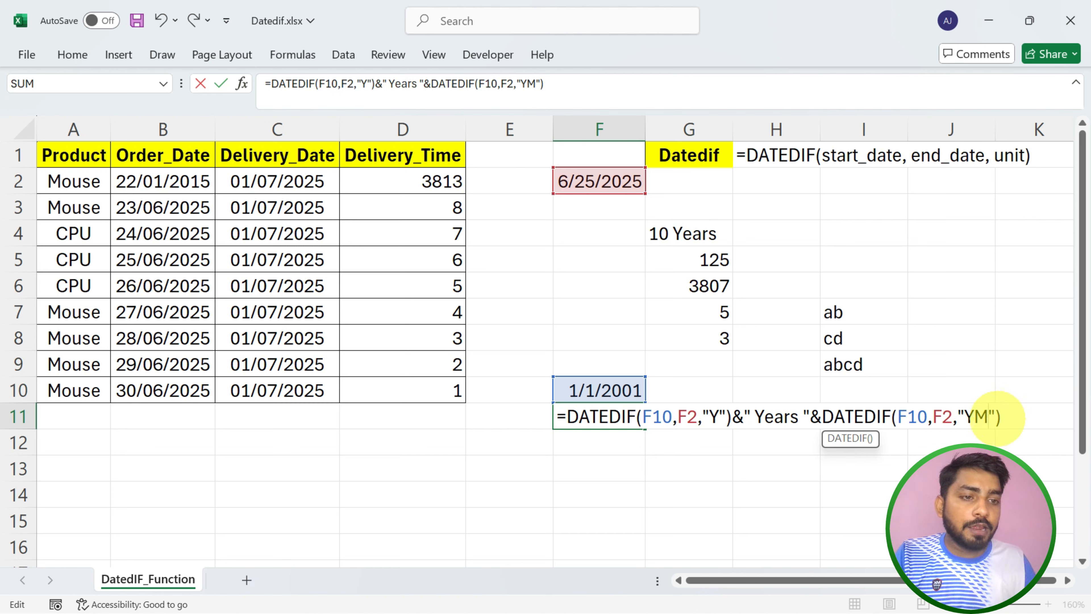
{"action": "key", "text": "Right"}
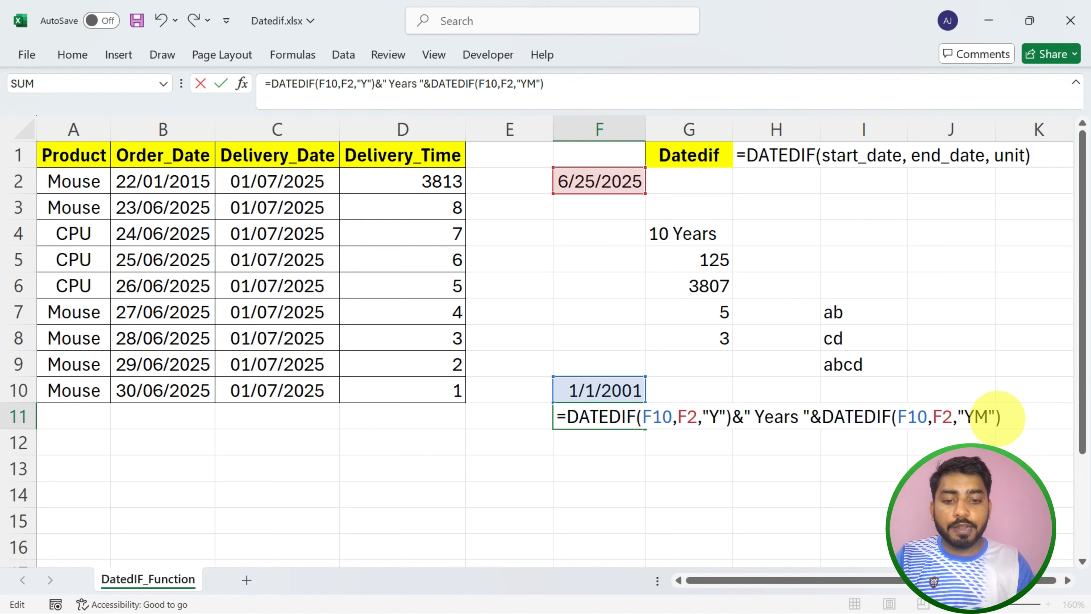
{"action": "type", "text": "&"}
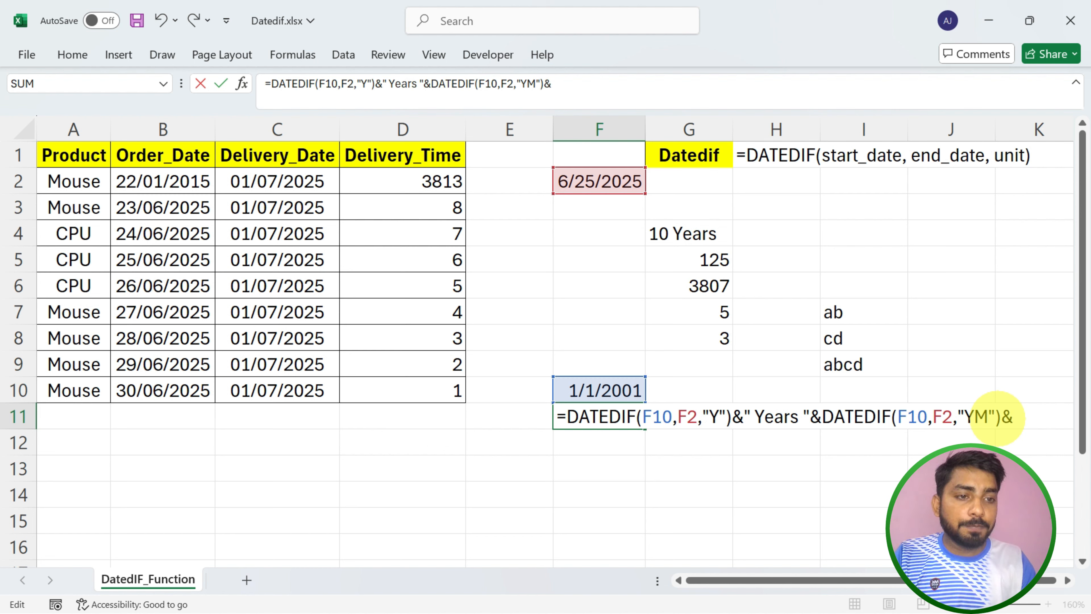
{"action": "type", "text": "\" Months"}
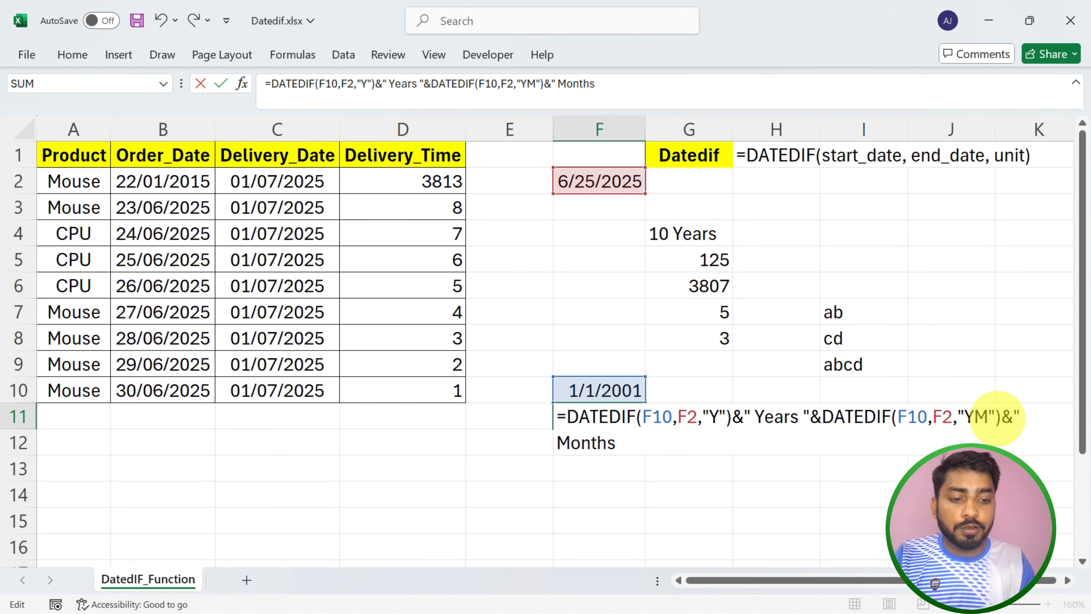
{"action": "type", "text": " \""}
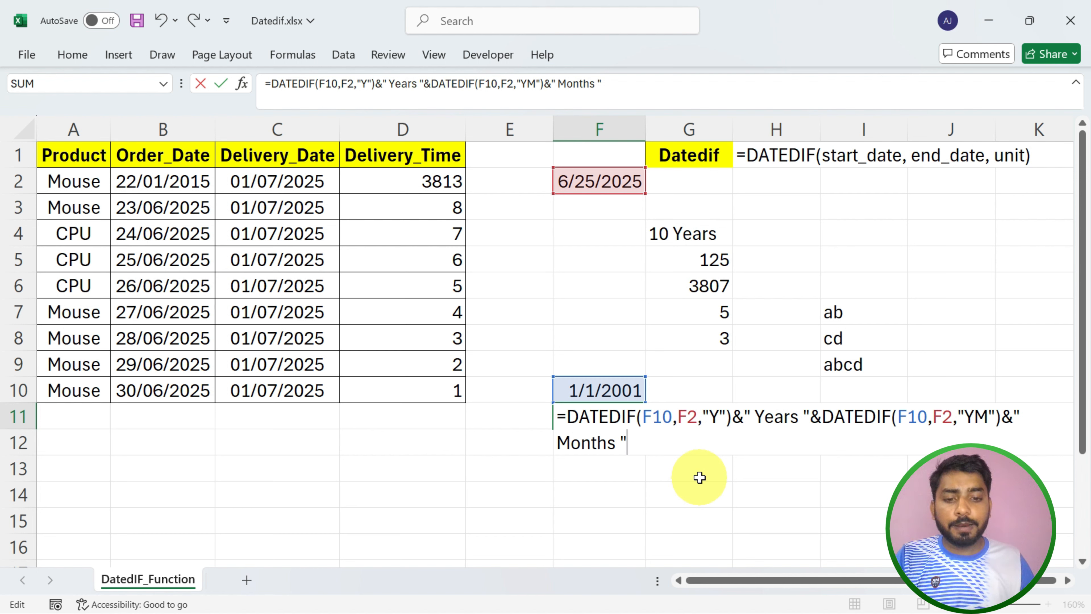
Step: Join a third calculation, &DATEDIF(F10,F2,"MD"), to the F11 formula for the remaining days
{"action": "type", "text": "&"}
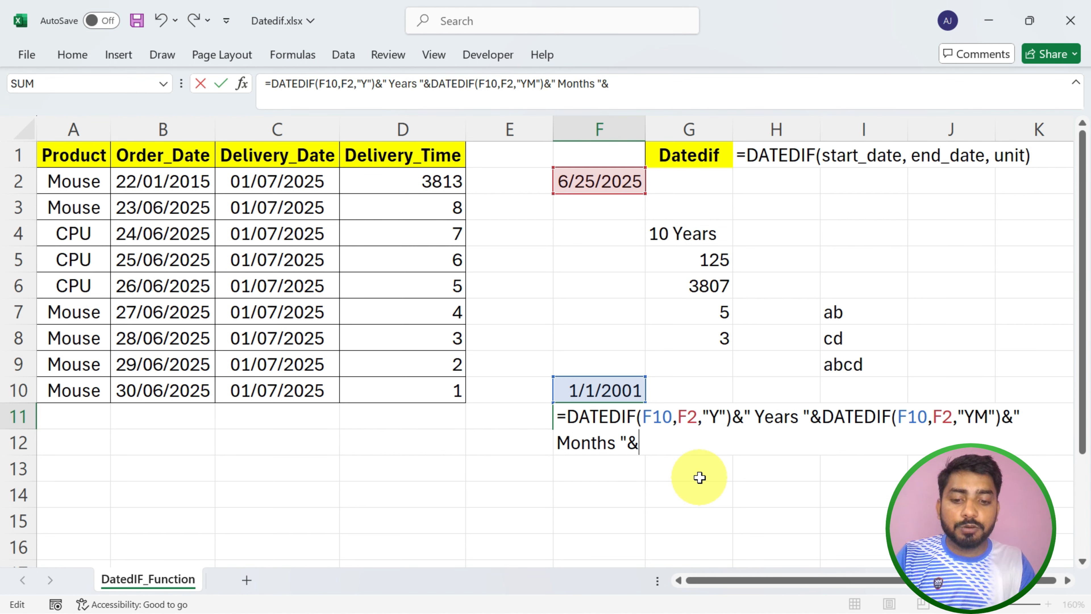
{"action": "type", "text": "DATEDIF(F10,F2,\"Y\")"}
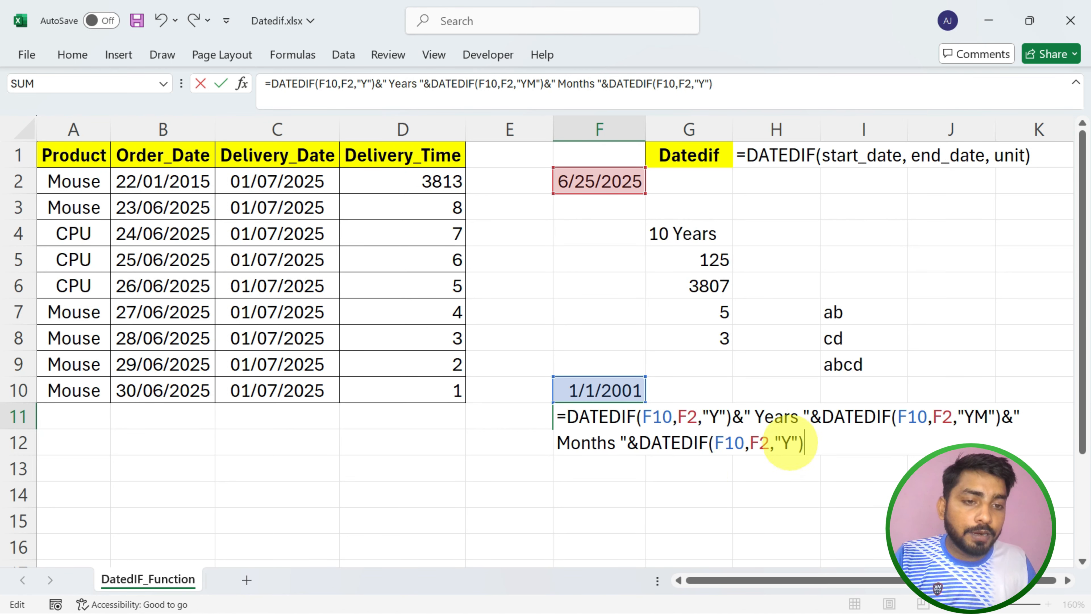
{"action": "left_click", "coordinate": [790, 443]}
{"action": "key", "text": "BackSpace"}
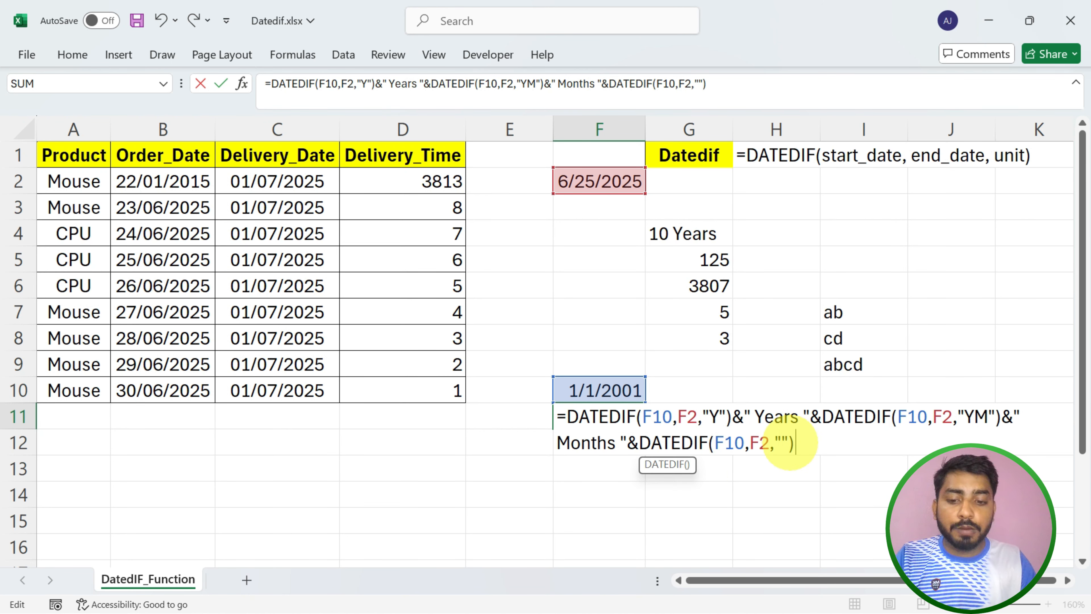
{"action": "type", "text": "MD"}
{"action": "key", "text": "Right"}
{"action": "key", "text": "Right"}
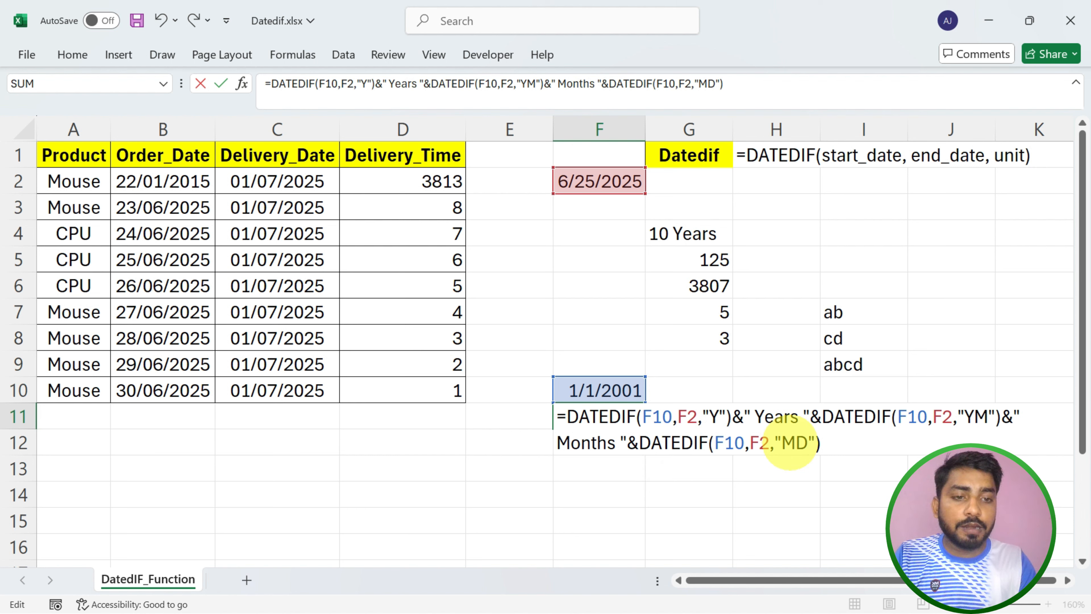
Step: Append &" Days" to the end of the F11 formula and commit the combined years, months and days calculation
{"action": "type", "text": "&"}
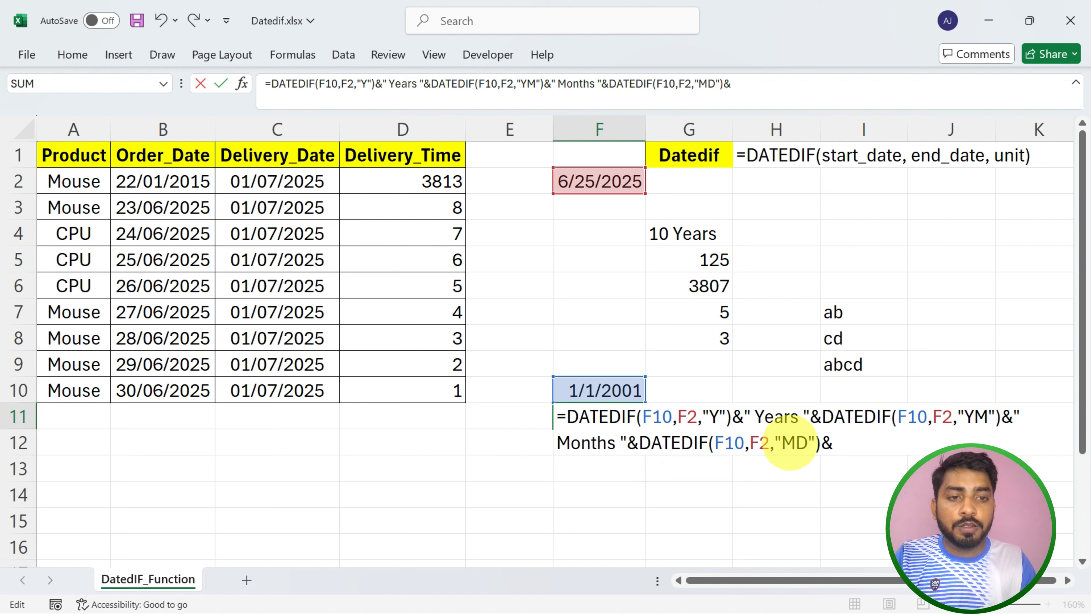
{"action": "type", "text": "\""}
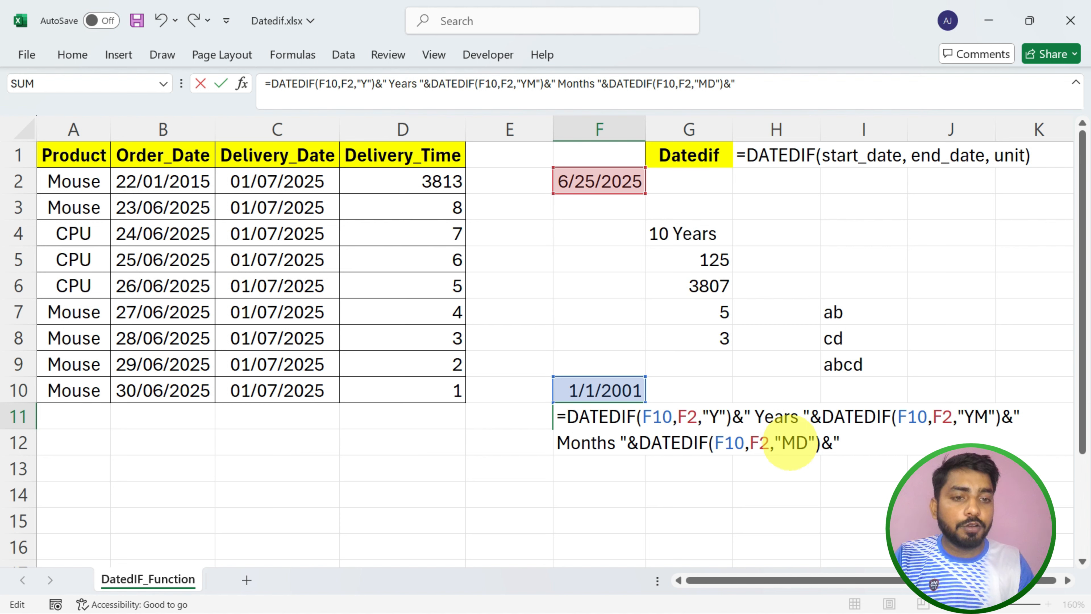
{"action": "type", "text": "D"}
{"action": "key", "text": "BackSpace"}
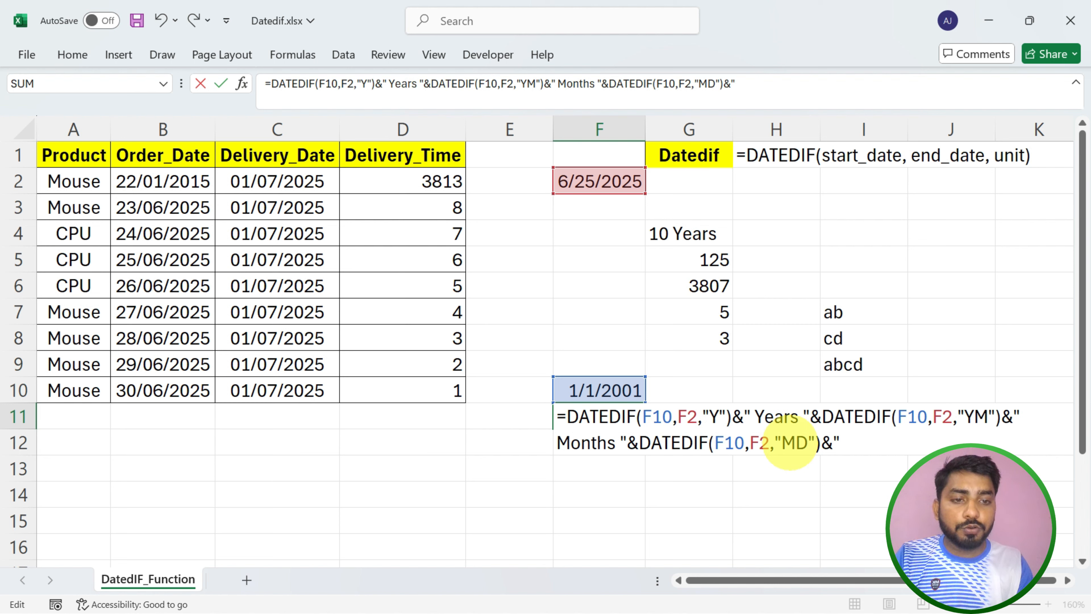
{"action": "type", "text": "Days"}
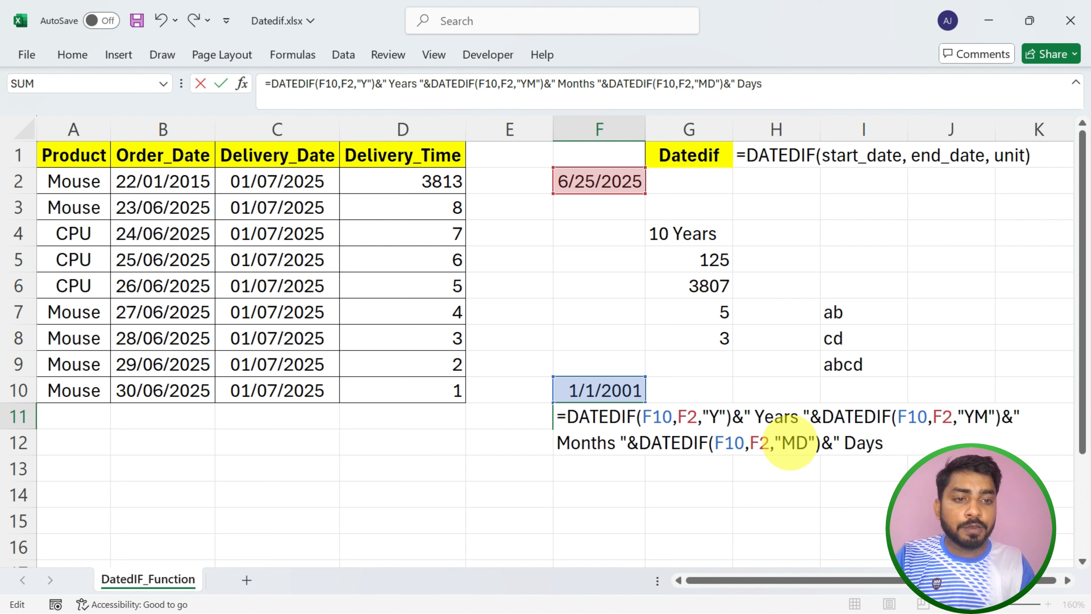
{"action": "type", "text": "\""}
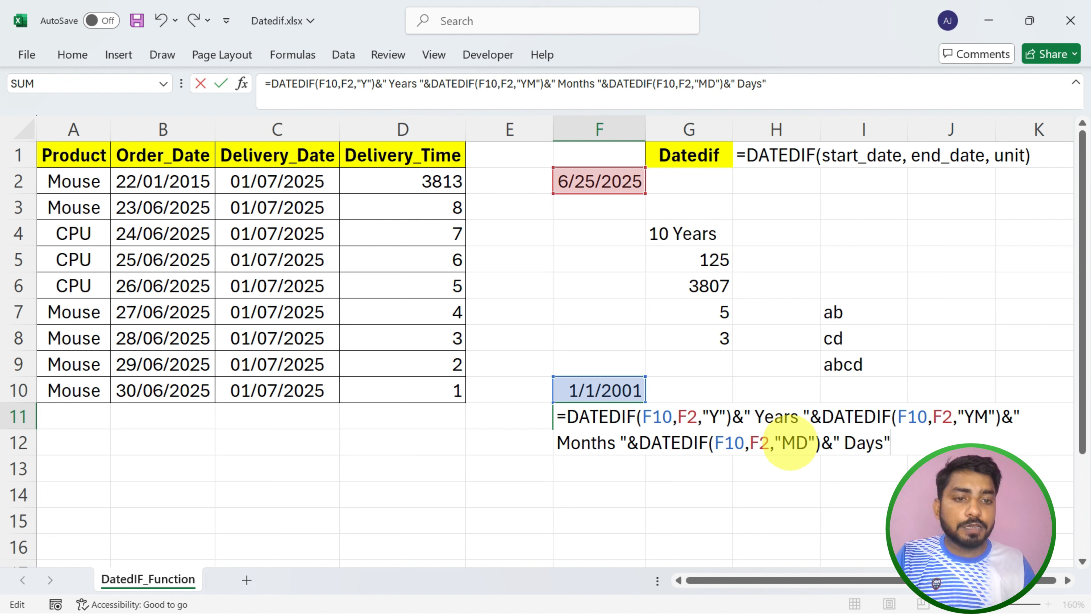
{"action": "key", "text": "Return"}
{"action": "key", "text": "Up"}
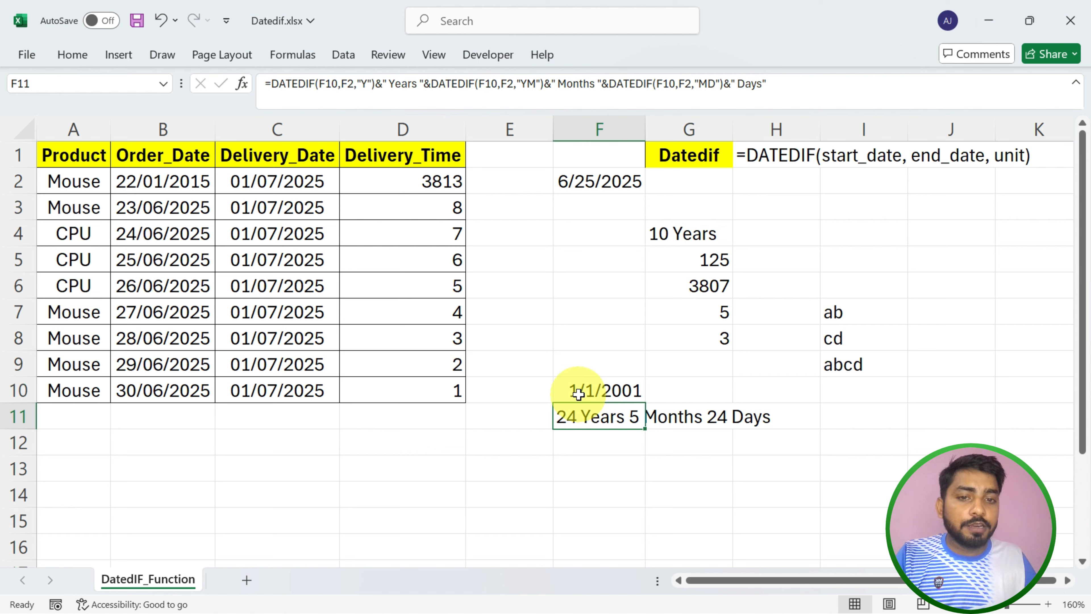
Step: Compare the combined result in F11 with today's date in F2 and the start date in F10
{"action": "left_click_drag", "start_coordinate": [575, 390], "coordinate": [605, 404]}
{"action": "left_click", "coordinate": [610, 416]}
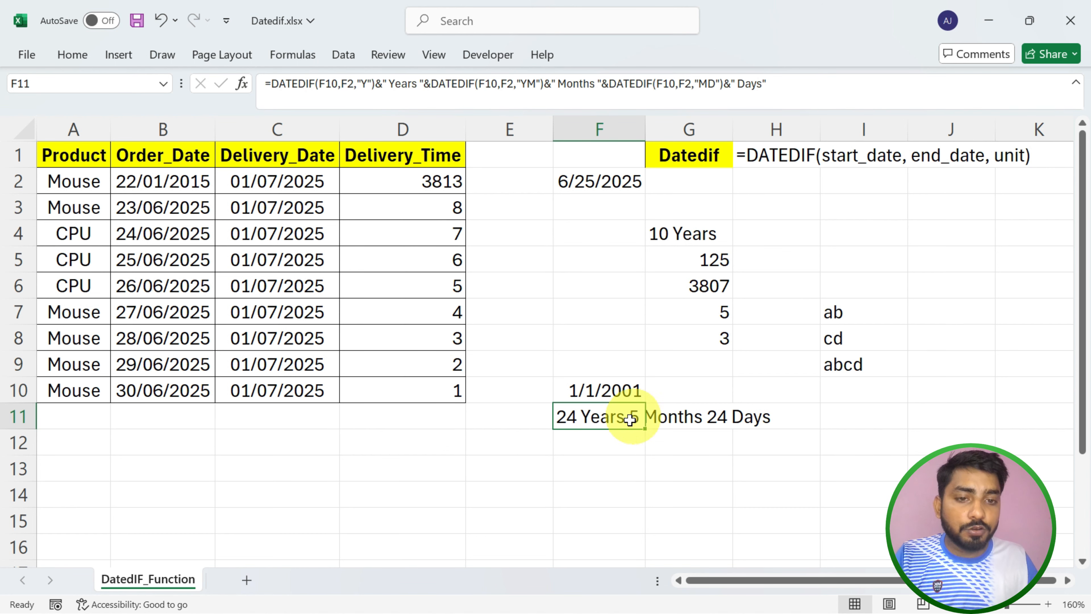
{"action": "left_click", "coordinate": [606, 192]}
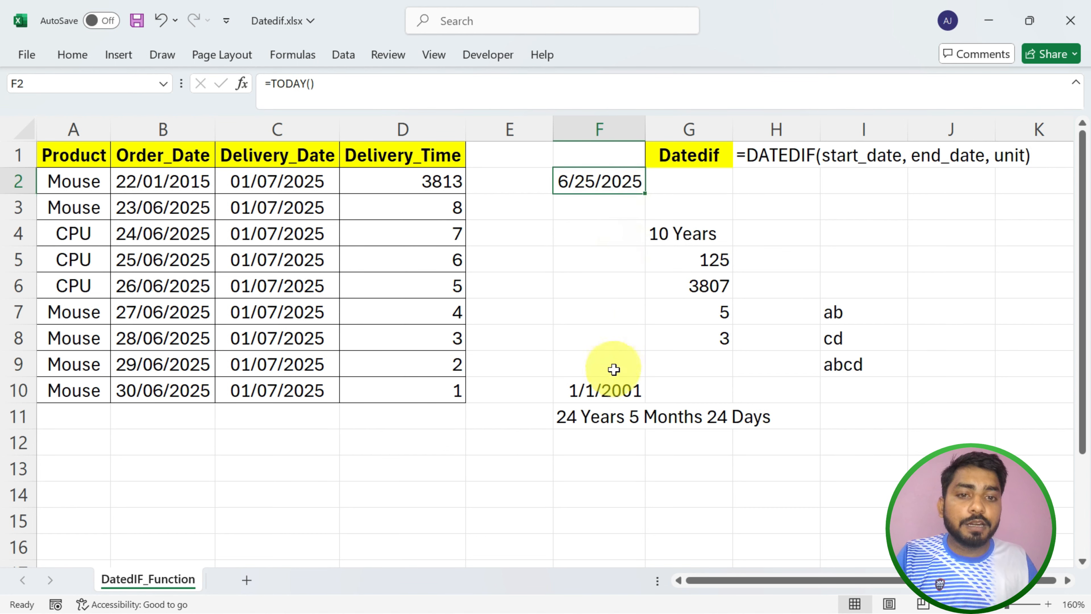
{"action": "left_click", "coordinate": [613, 393]}
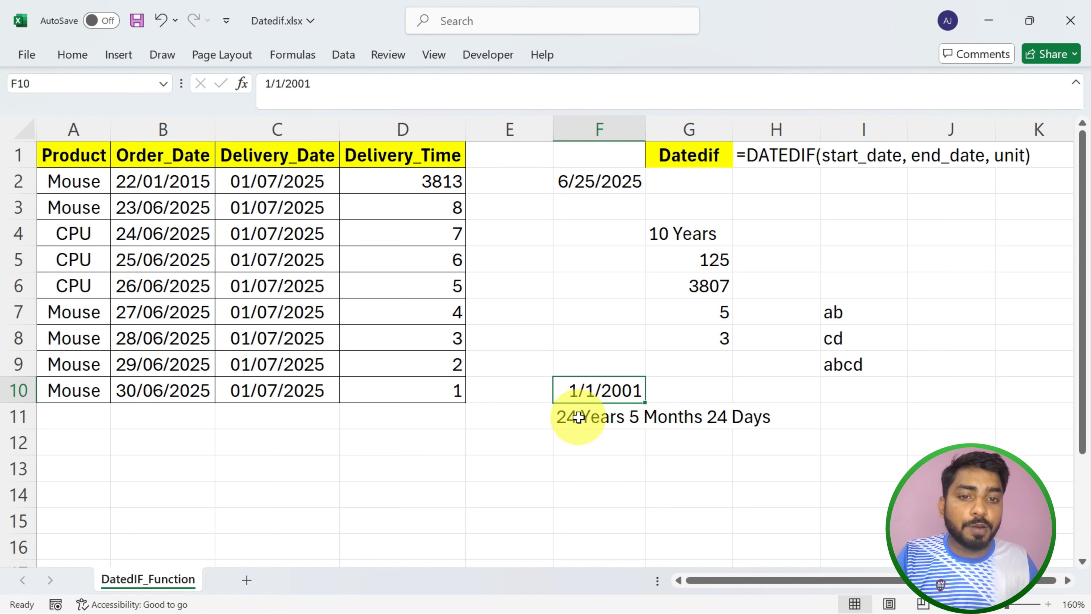
{"action": "left_click", "coordinate": [569, 415]}
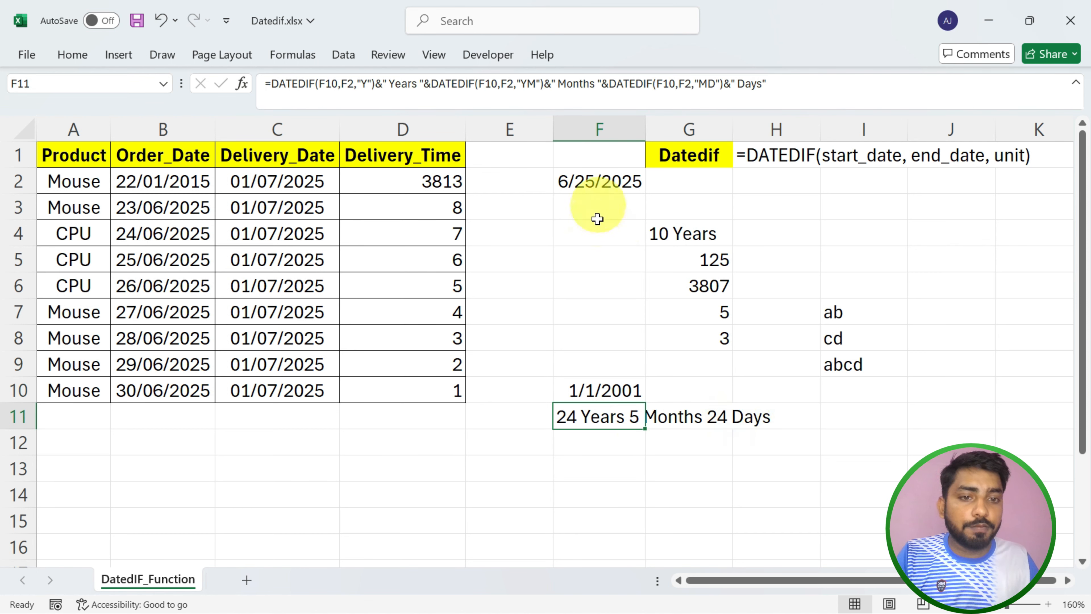
Step: Autofit the width of column F to the combined result and select the start date and result in F10:F11
{"action": "double_click", "coordinate": [644, 122]}
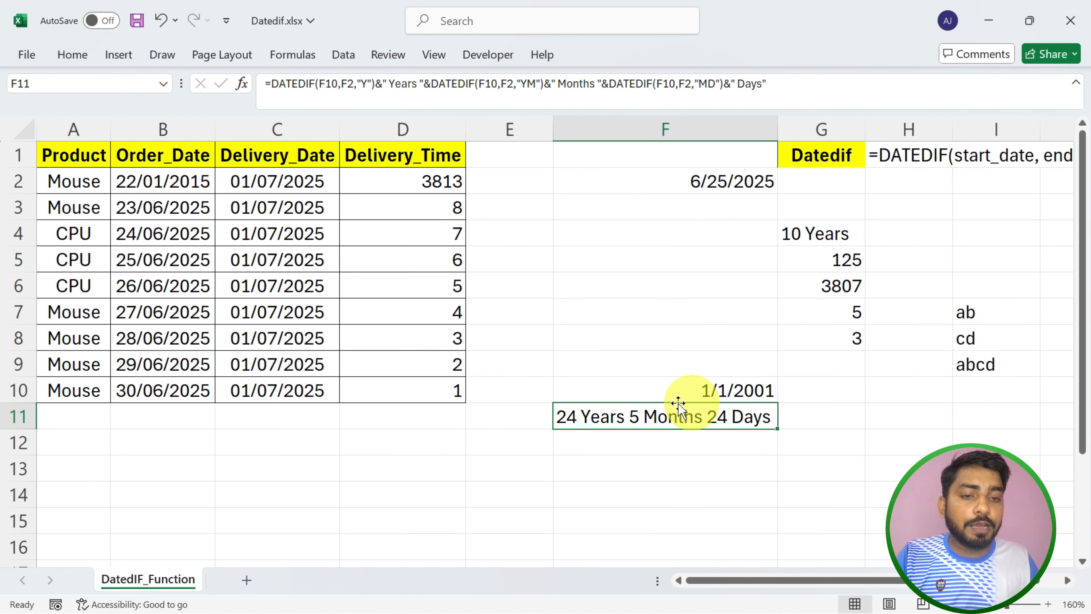
{"action": "left_click_drag", "start_coordinate": [707, 173], "coordinate": [721, 414]}
{"action": "left_click", "coordinate": [686, 416]}
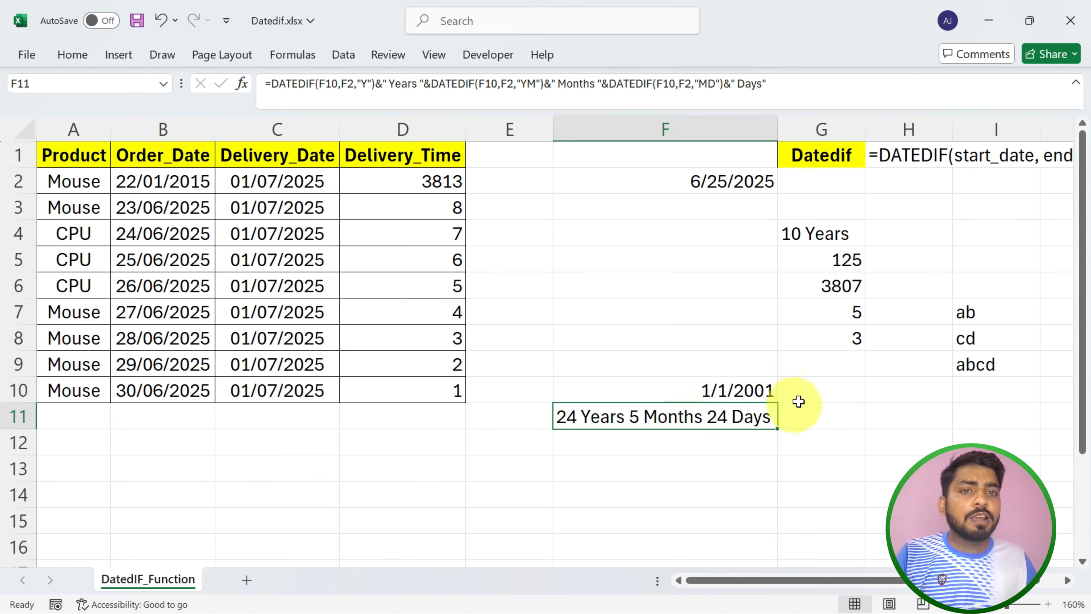
{"action": "left_click_drag", "start_coordinate": [724, 390], "coordinate": [725, 416]}
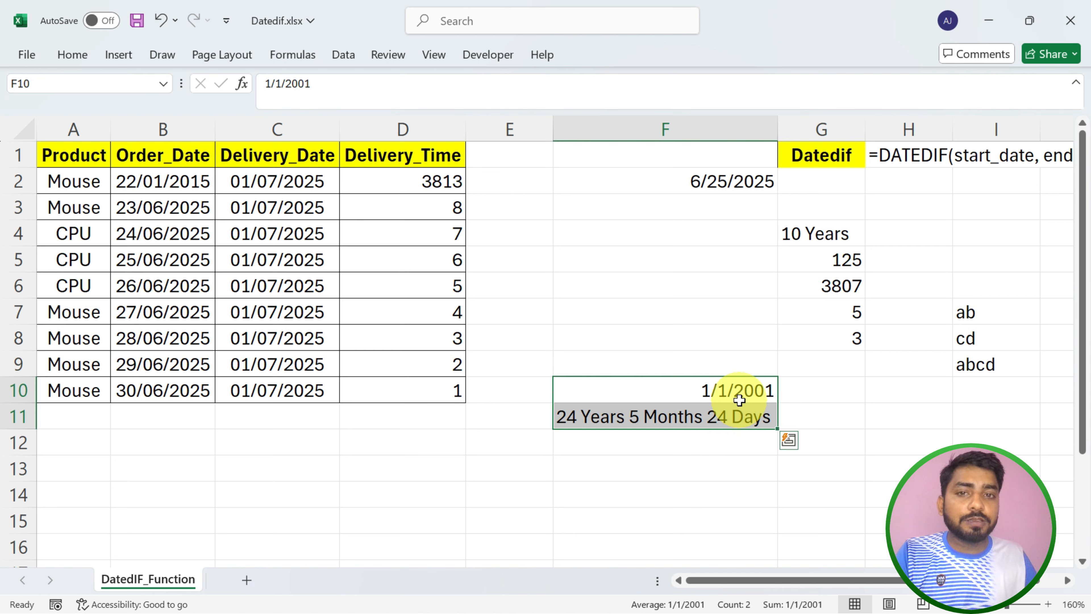